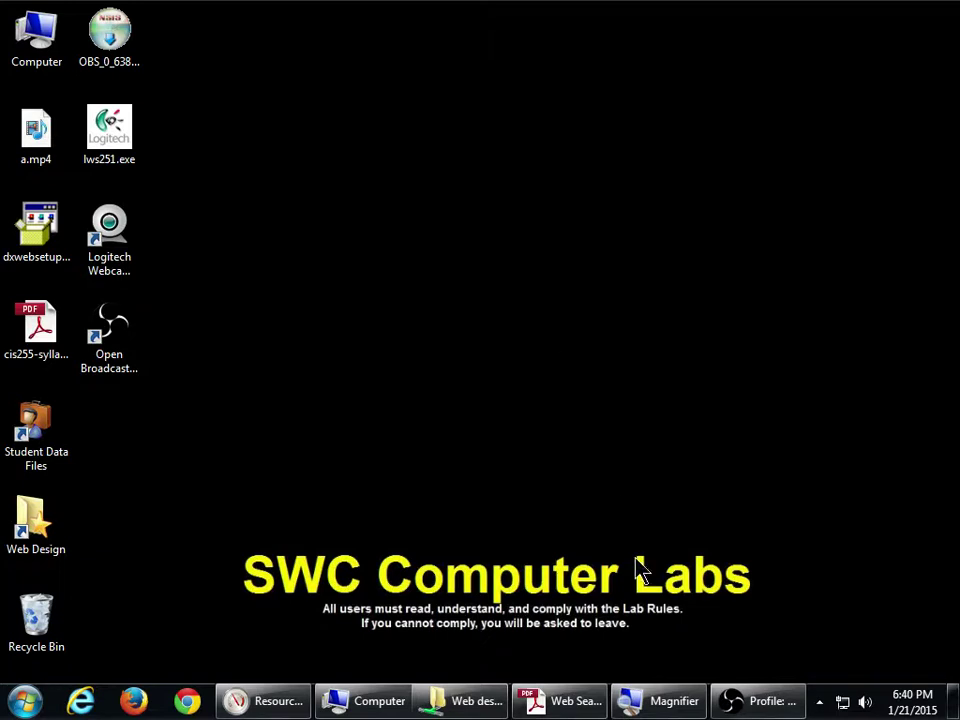
# - Close the Acrobat PDF, Web design folder and Computer windows, then launch Google Chrome
pyautogui.rightClick(572, 704)
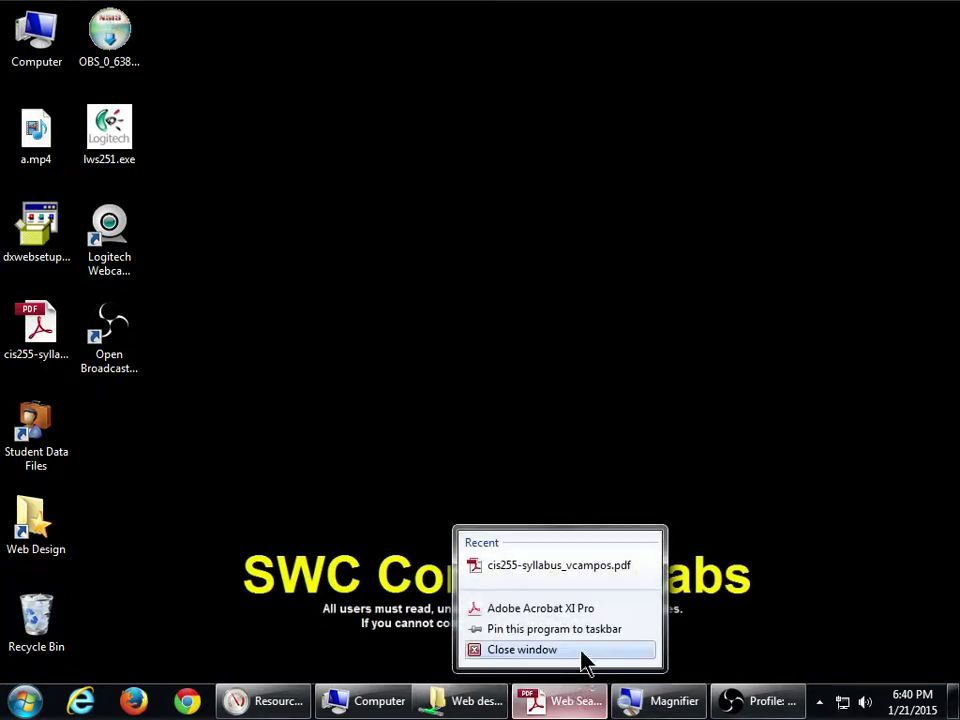
pyautogui.click(580, 655)
pyautogui.rightClick(549, 704)
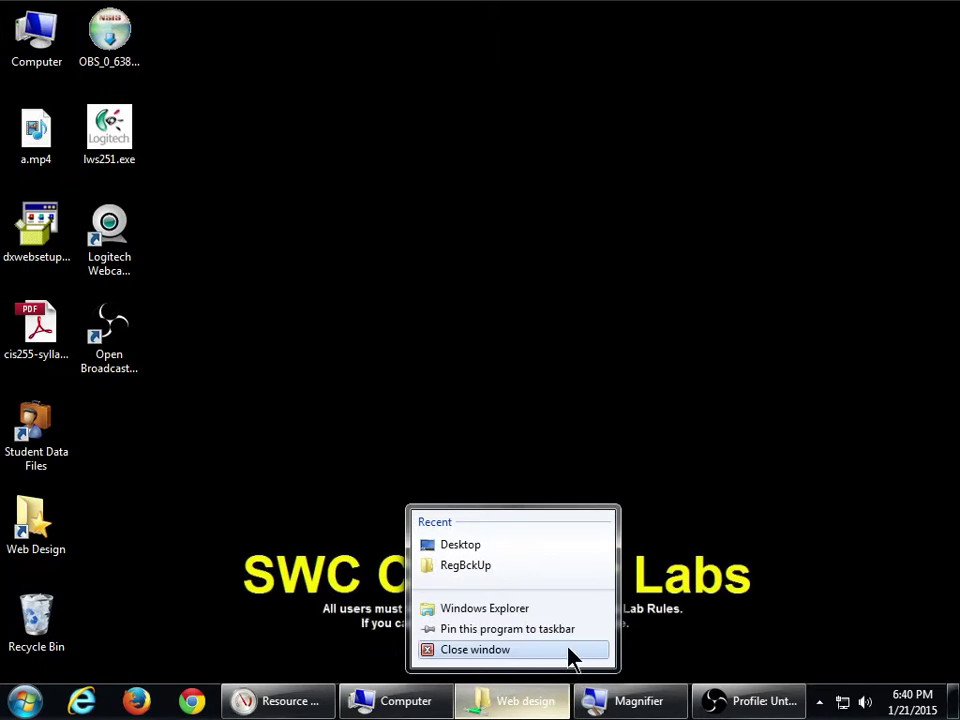
pyautogui.click(572, 652)
pyautogui.click(492, 706)
pyautogui.rightClick(493, 704)
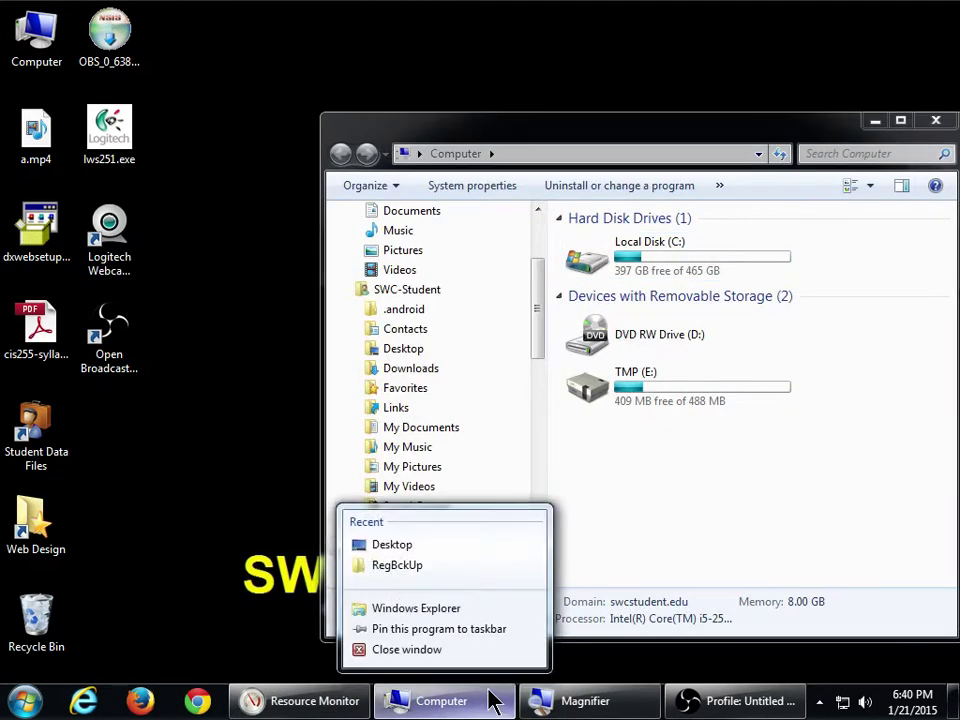
pyautogui.click(496, 652)
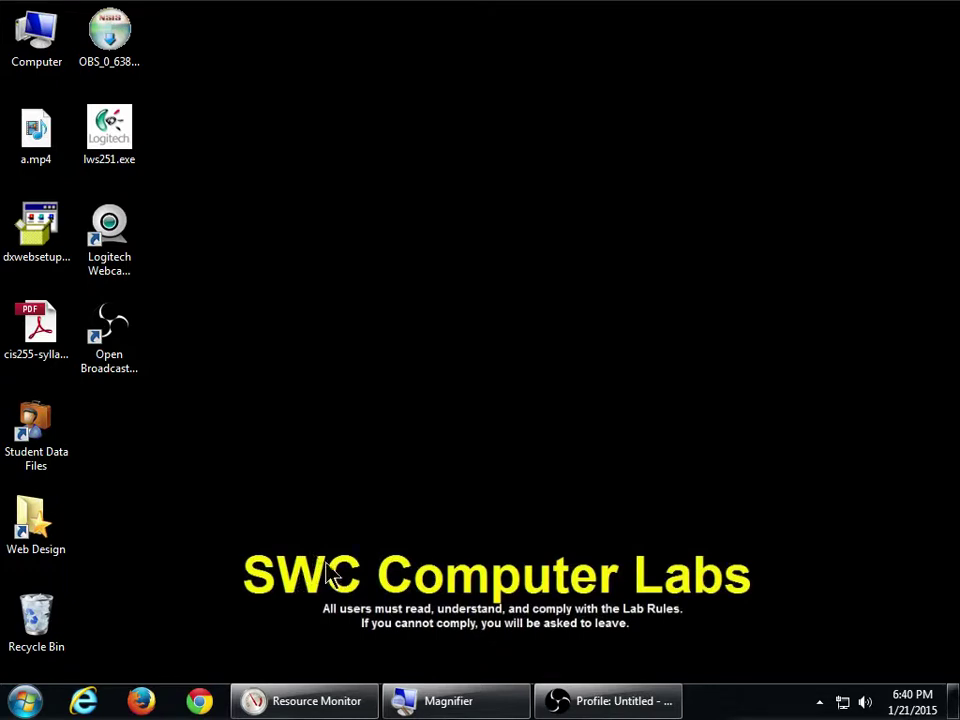
pyautogui.click(210, 690)
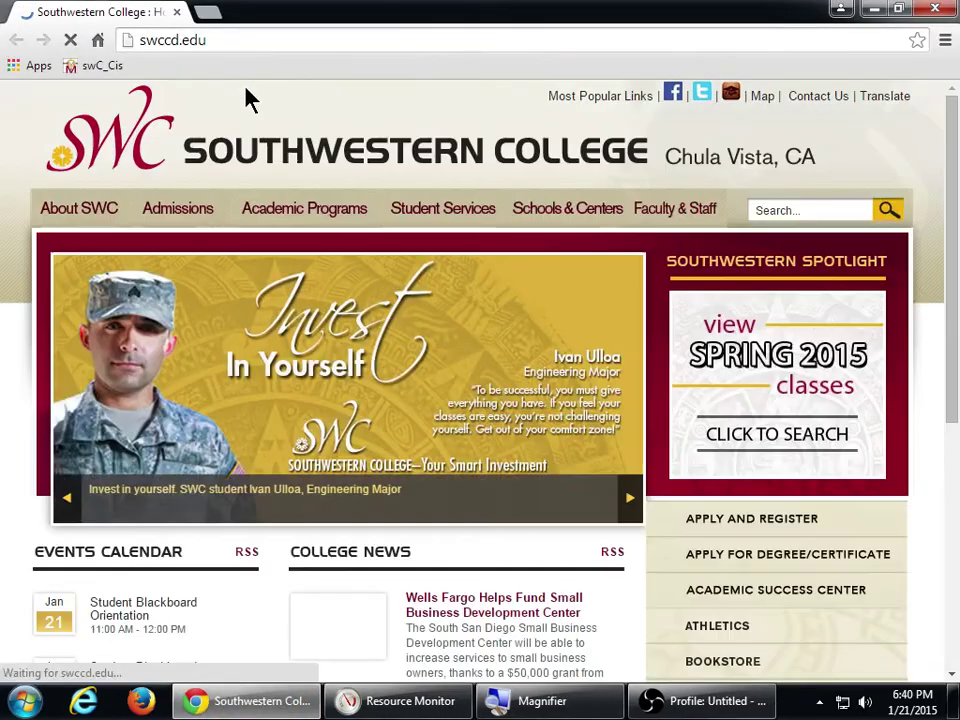
# - Replace the address bar URL with wordpress.com and load the site
pyautogui.click(249, 40)
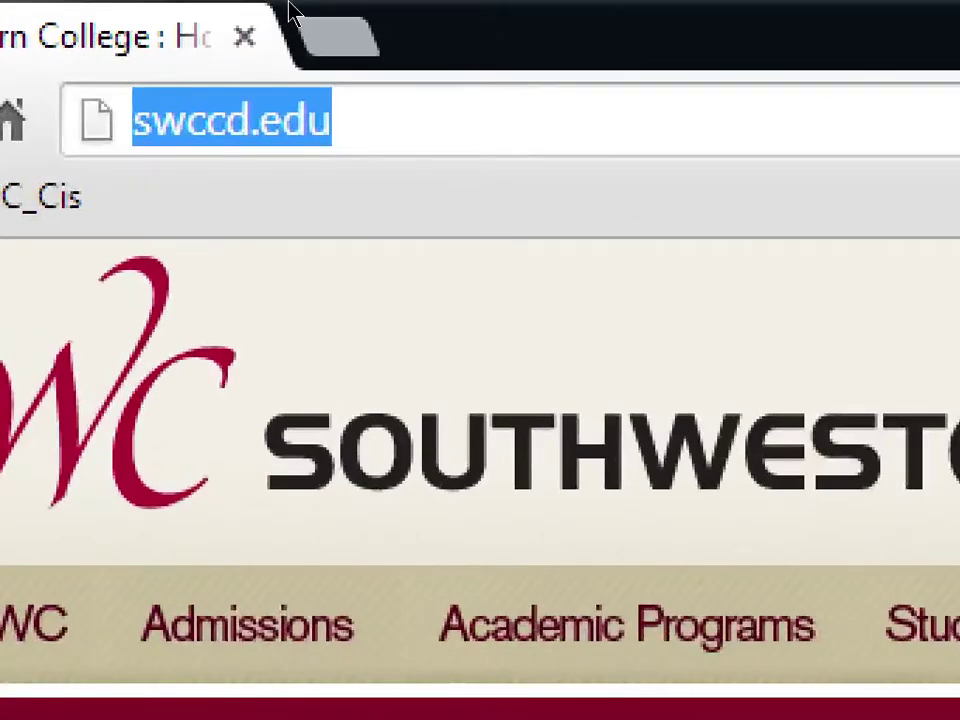
pyautogui.write('victorsdes')
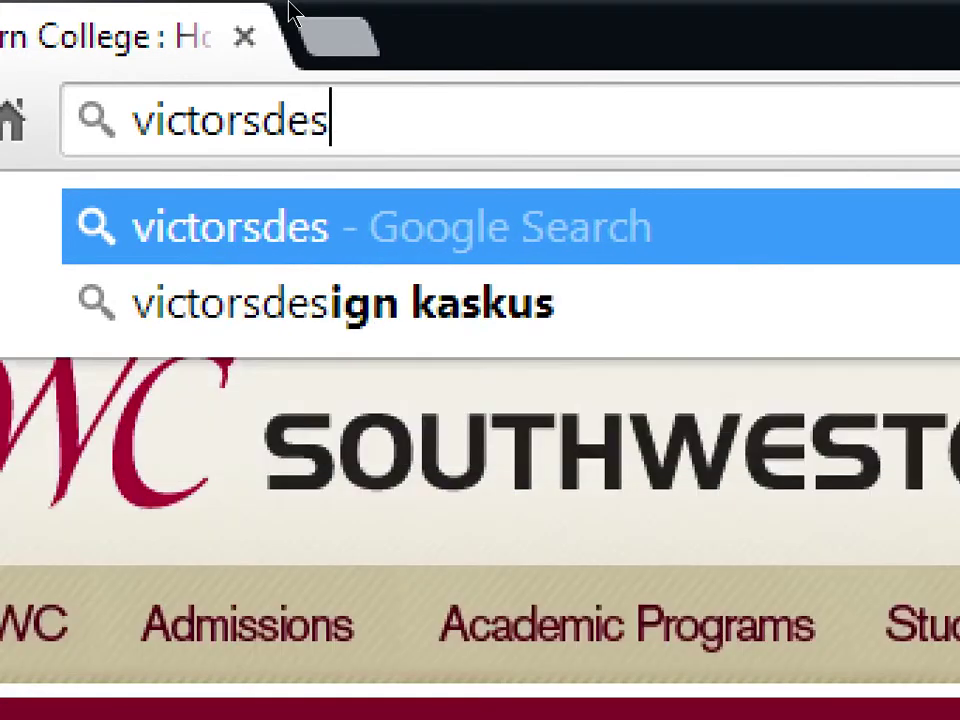
pyautogui.write('igns.com')
pyautogui.press('BackSpace')
pyautogui.press('BackSpace')
pyautogui.press('BackSpace')
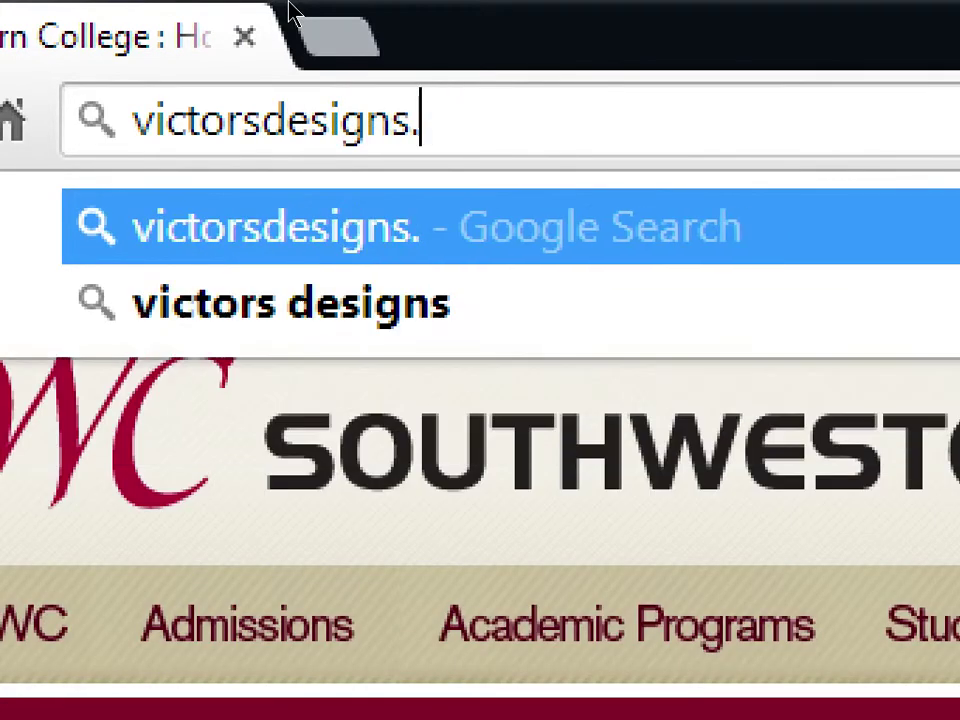
pyautogui.write('w')
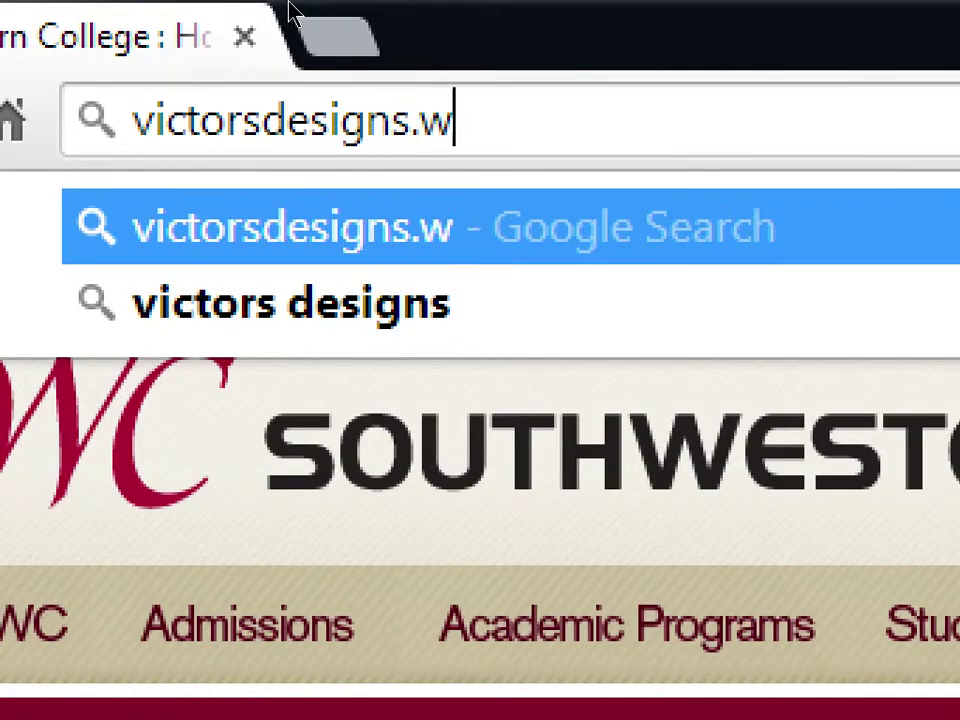
pyautogui.write('ordpress.com')
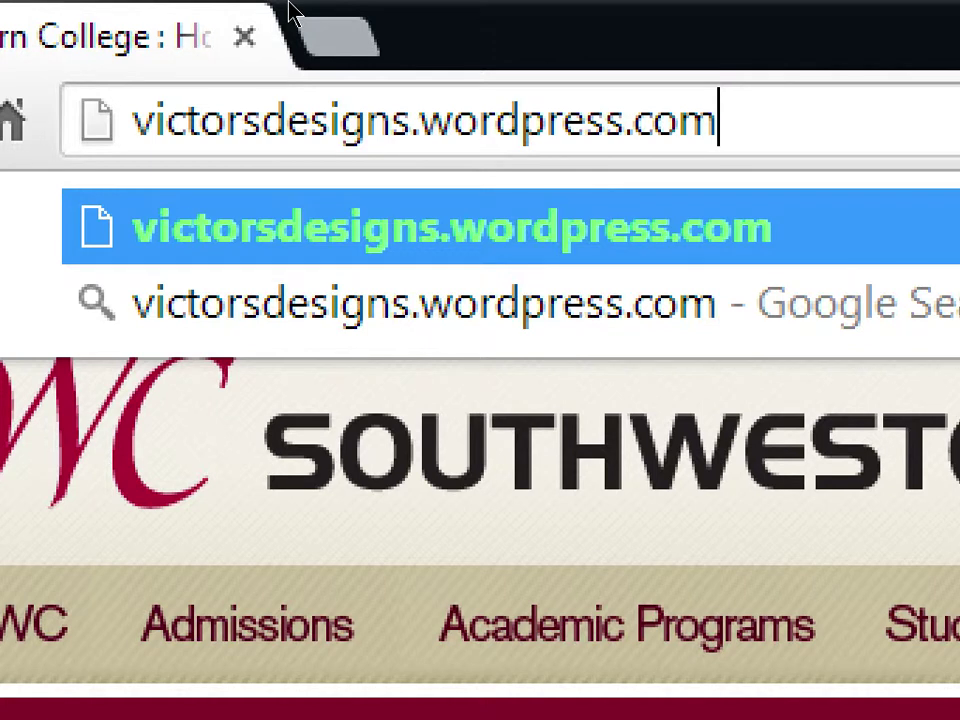
pyautogui.press('Home')
pyautogui.press('Delete')
pyautogui.press('Delete')
pyautogui.press('Delete')
pyautogui.press('Delete')
pyautogui.press('Delete')
pyautogui.press('Delete')
pyautogui.press('Delete')
pyautogui.press('Delete')
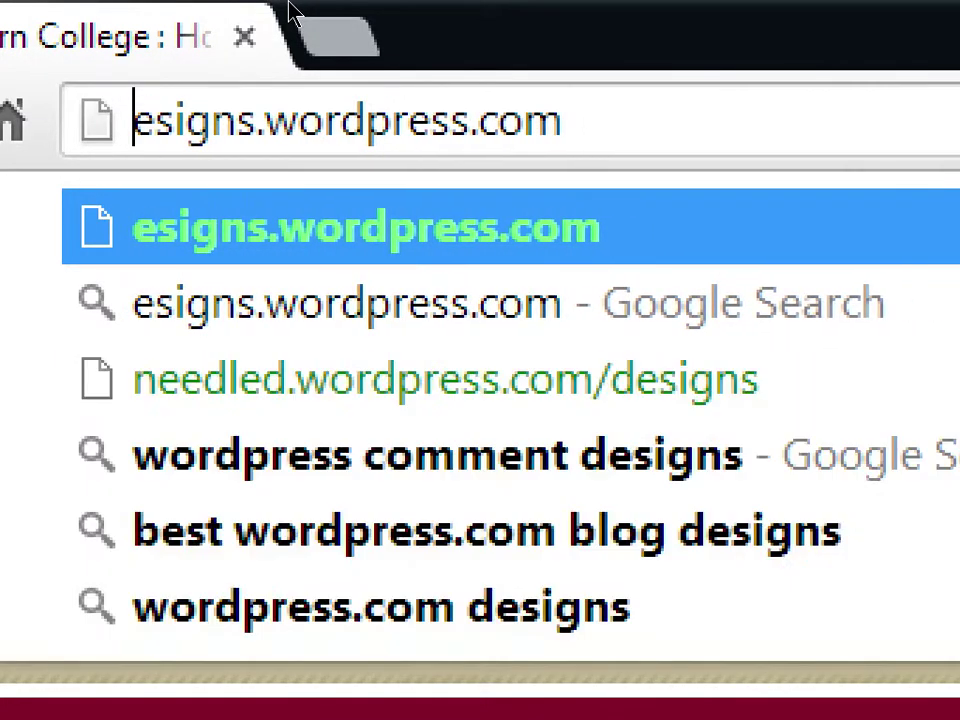
pyautogui.press('Delete')
pyautogui.press('Delete')
pyautogui.press('Delete')
pyautogui.press('Delete')
pyautogui.press('Delete')
pyautogui.press('Delete')
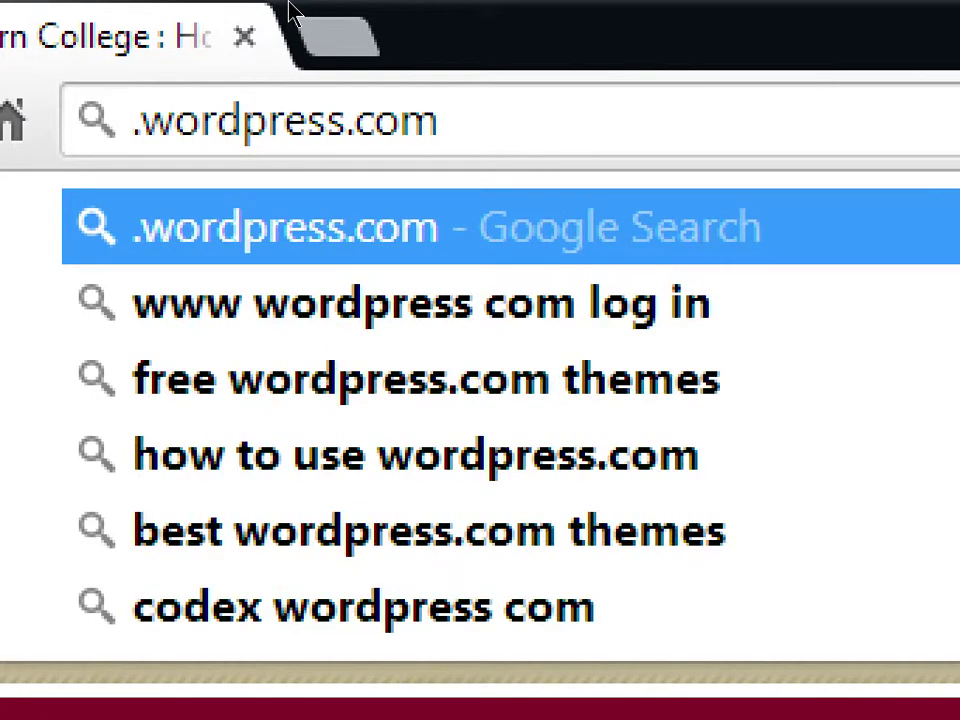
pyautogui.press('Delete')
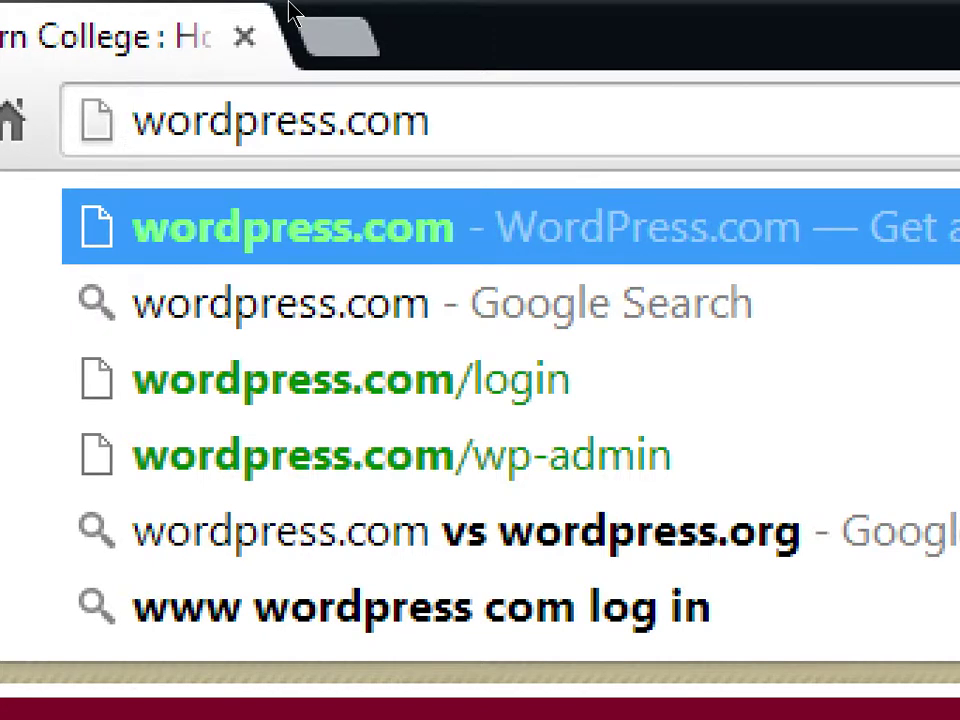
pyautogui.press('Return')
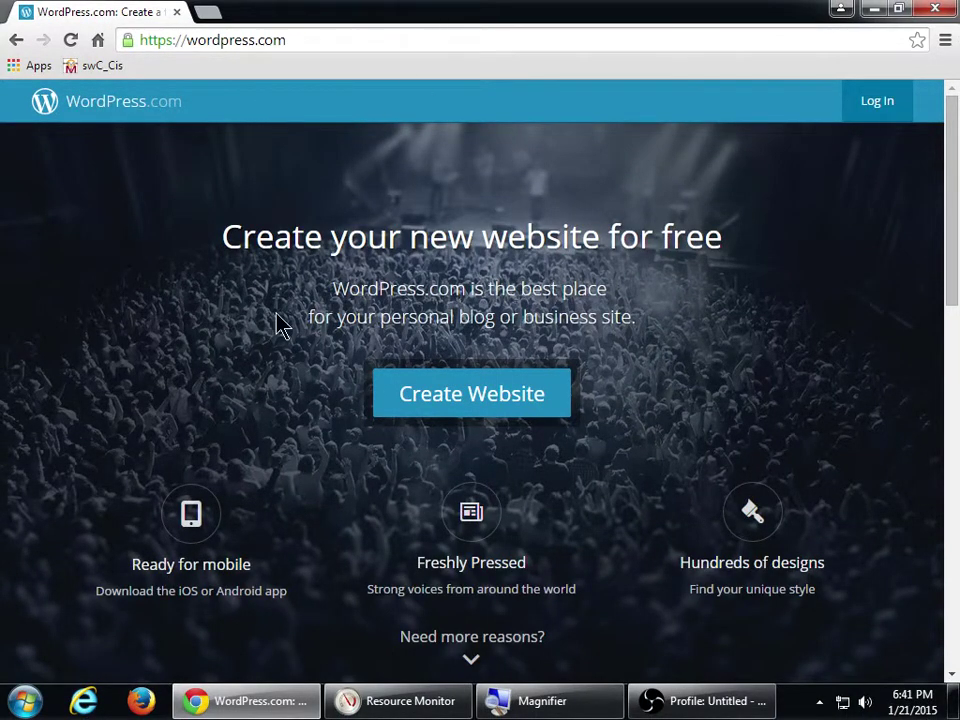
pyautogui.scroll(-2, 274, 330)
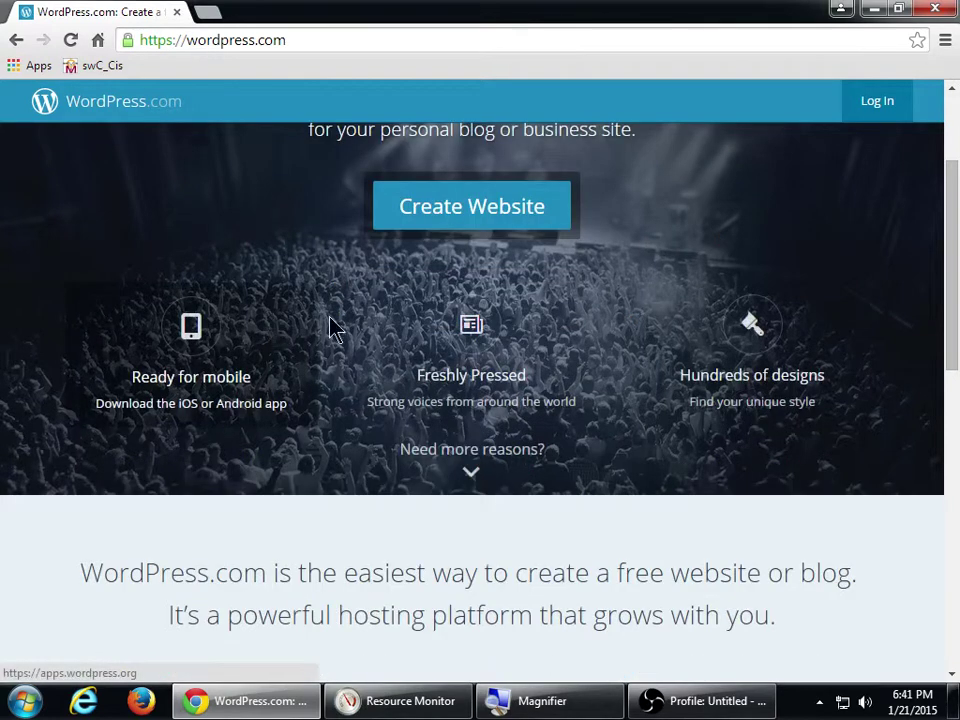
pyautogui.scroll(-6, 780, 356)
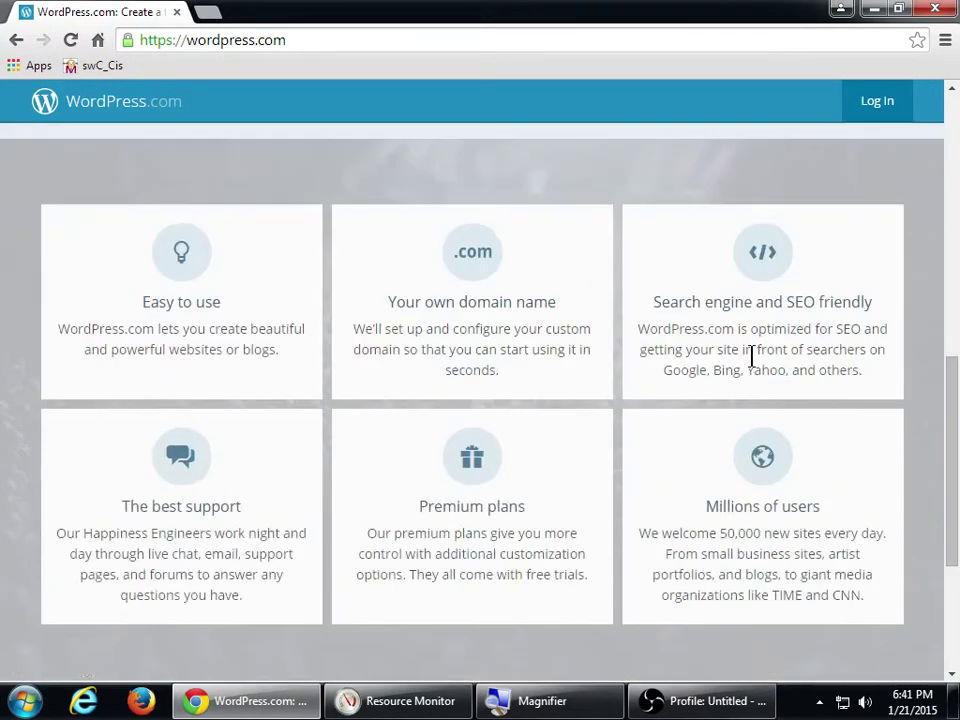
pyautogui.scroll(-3, 751, 356)
pyautogui.scroll(3, 750, 364)
pyautogui.scroll(-3, 664, 407)
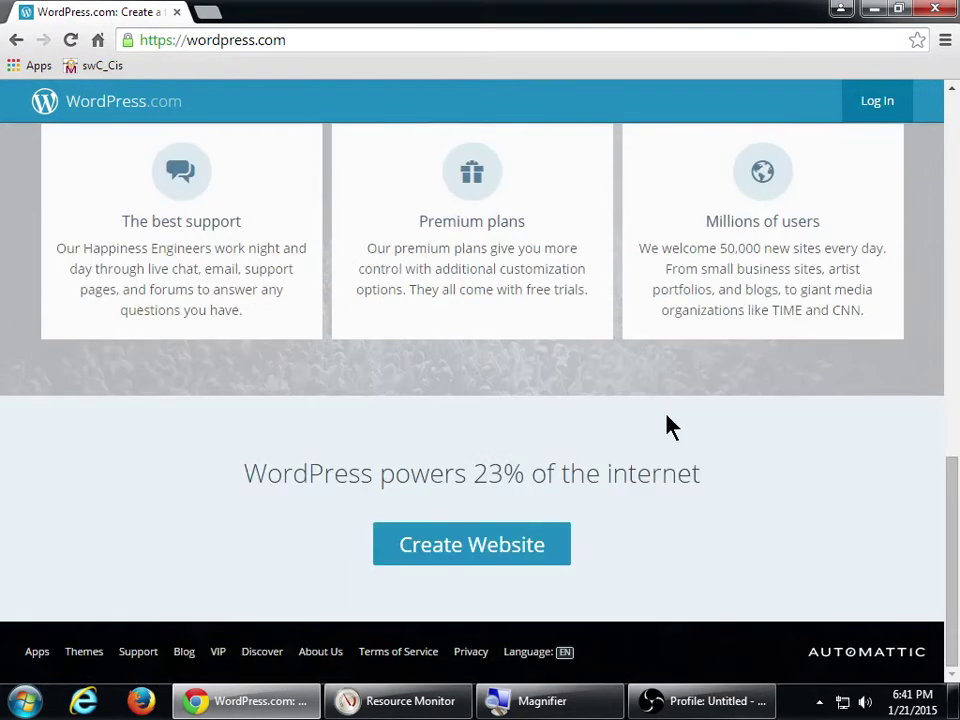
pyautogui.scroll(4, 666, 426)
pyautogui.scroll(-4, 661, 421)
pyautogui.press('super+plus')
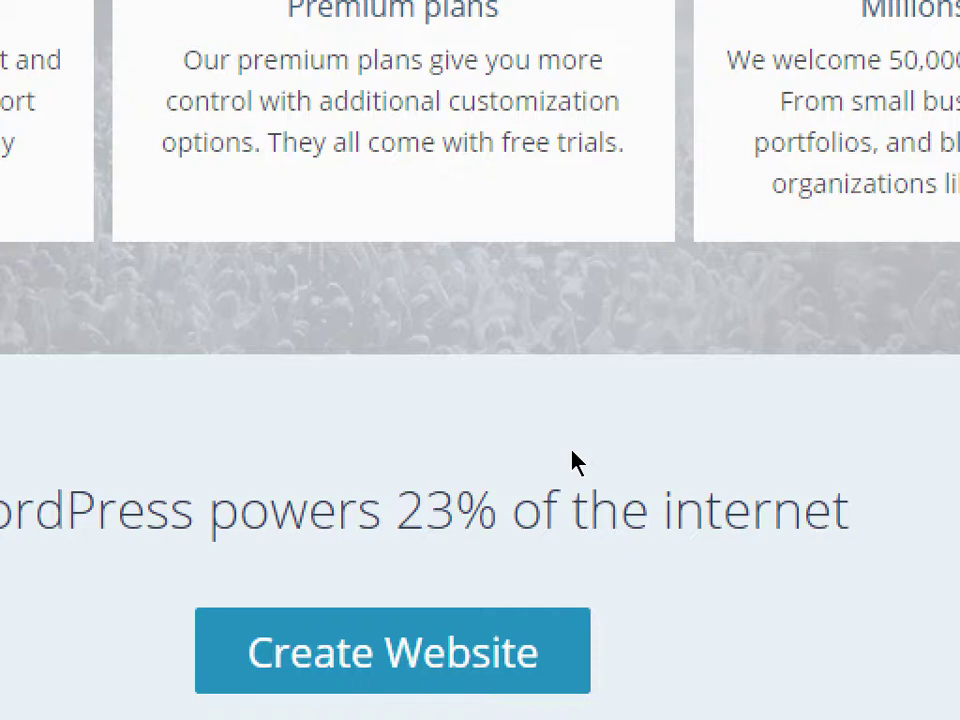
pyautogui.press('super+minus')
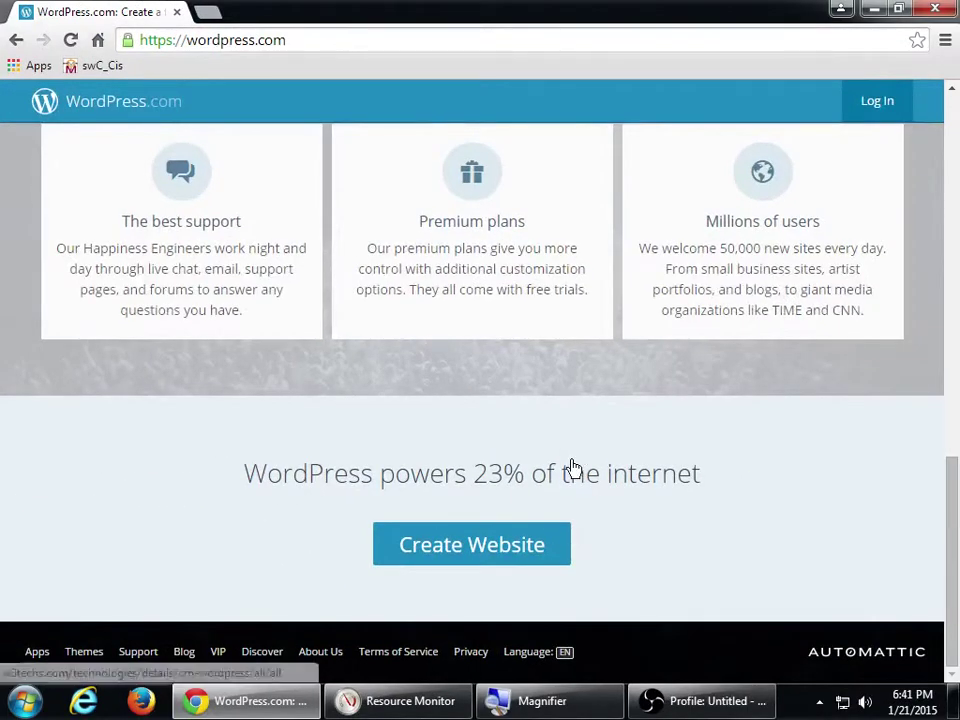
pyautogui.scroll(15, 572, 467)
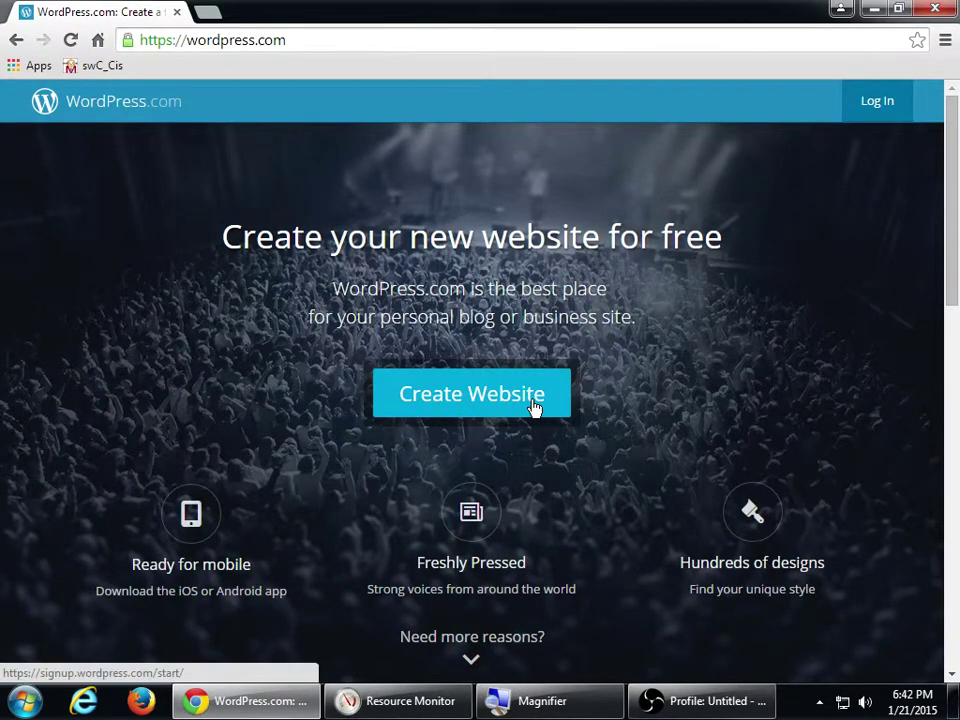
# - Create a new website with the blog address cis255campos and continue to account details
pyautogui.click(532, 405)
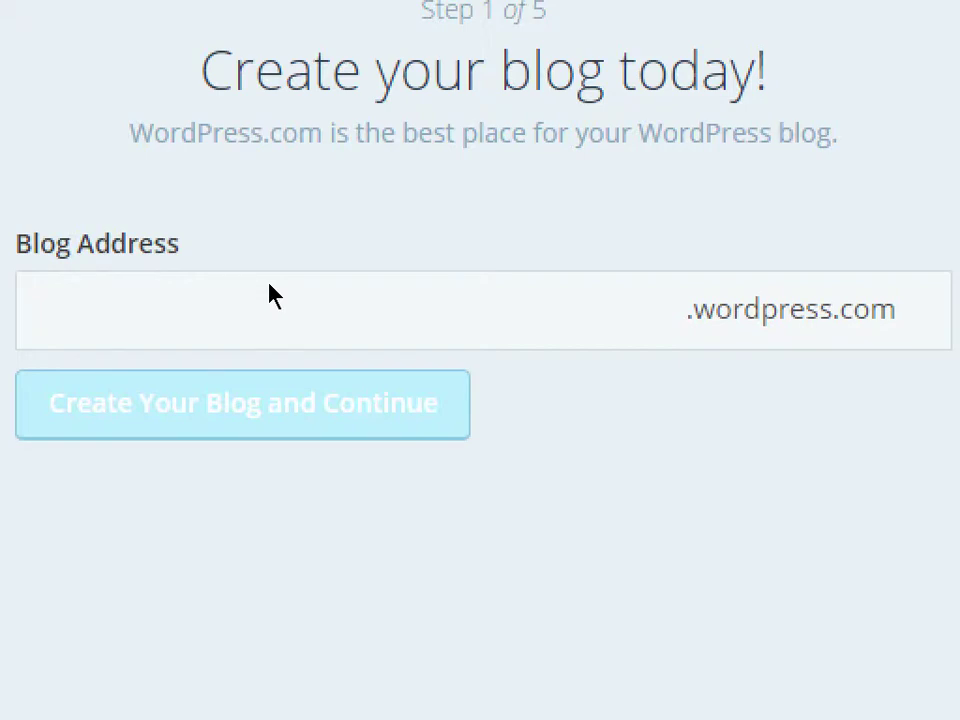
pyautogui.click(388, 302)
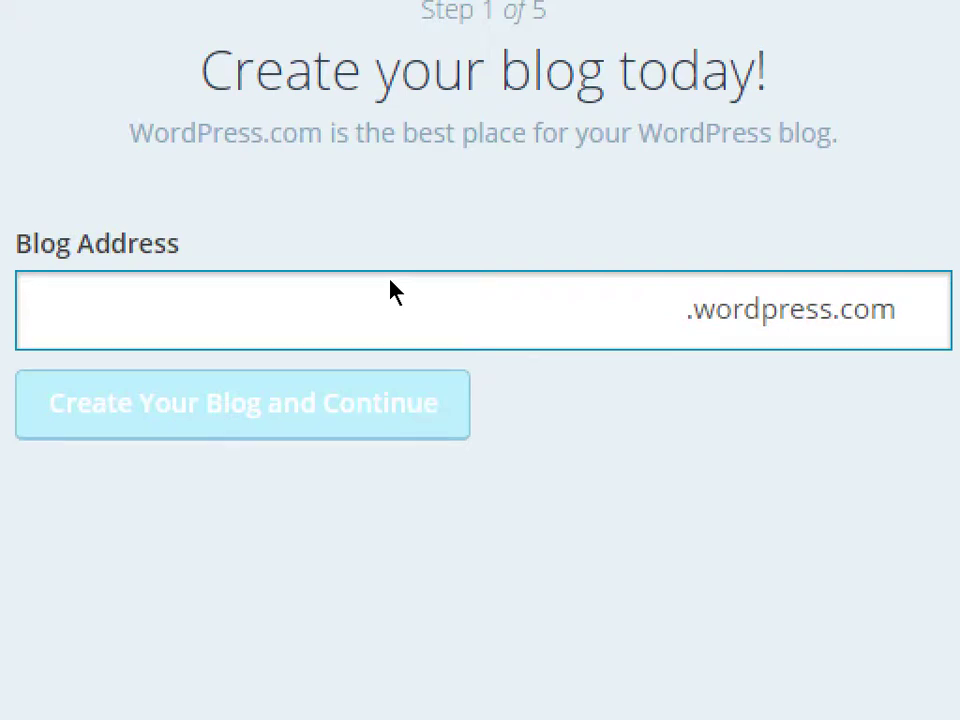
pyautogui.write('cis255ca')
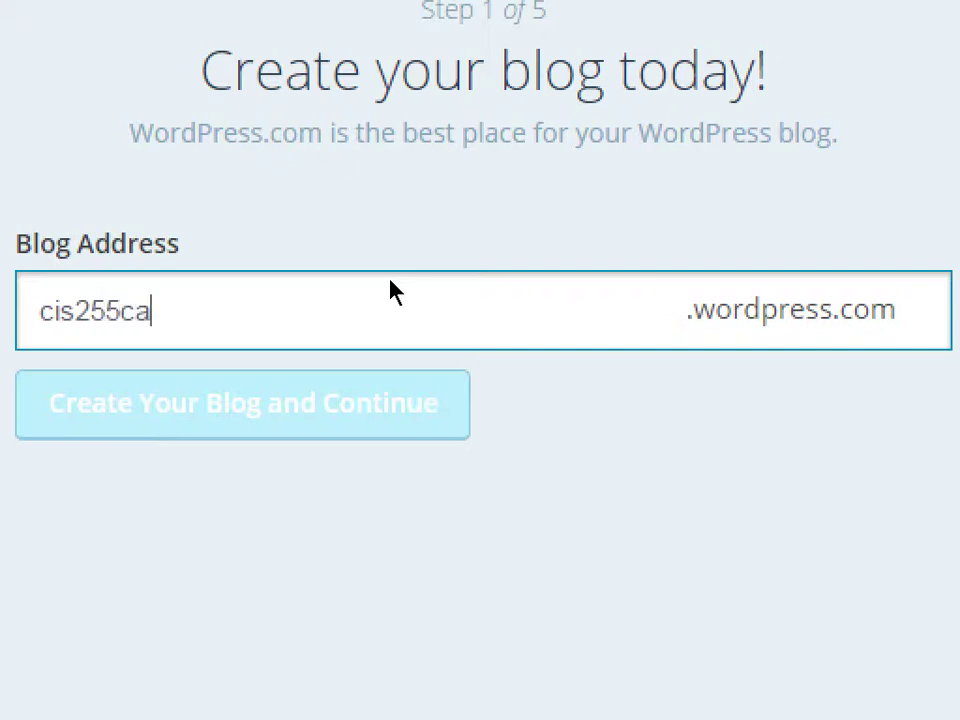
pyautogui.write('mpos')
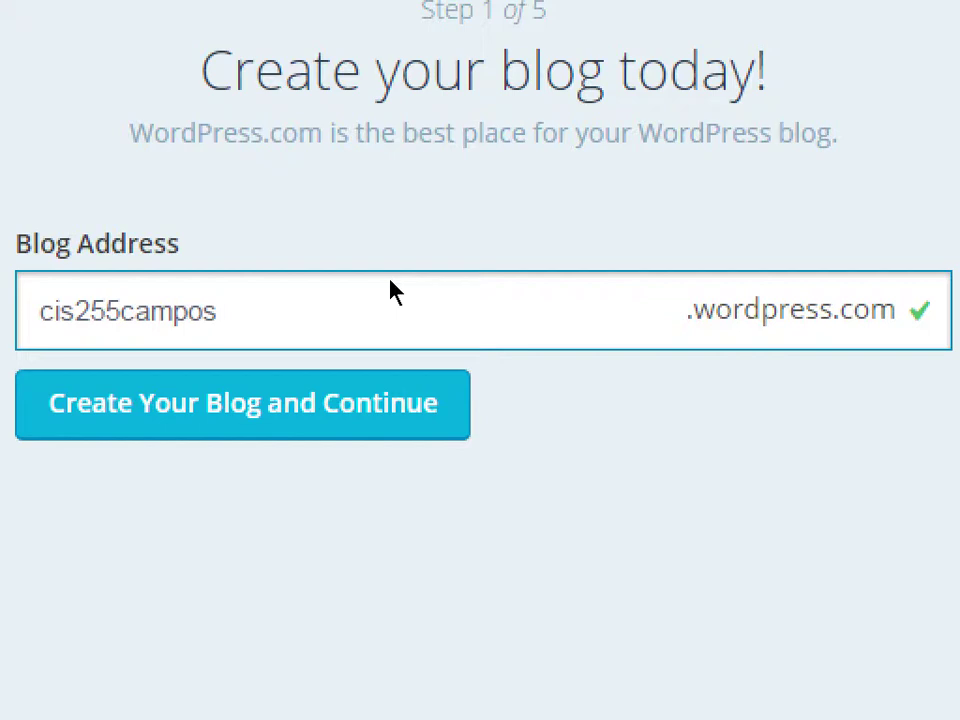
pyautogui.hotkey('shift', 'Left')
pyautogui.press('Left')
pyautogui.press('Left')
pyautogui.press('Left')
pyautogui.press('Left')
pyautogui.press('Left')
pyautogui.hotkey('shift', 'Left')
pyautogui.write('C')
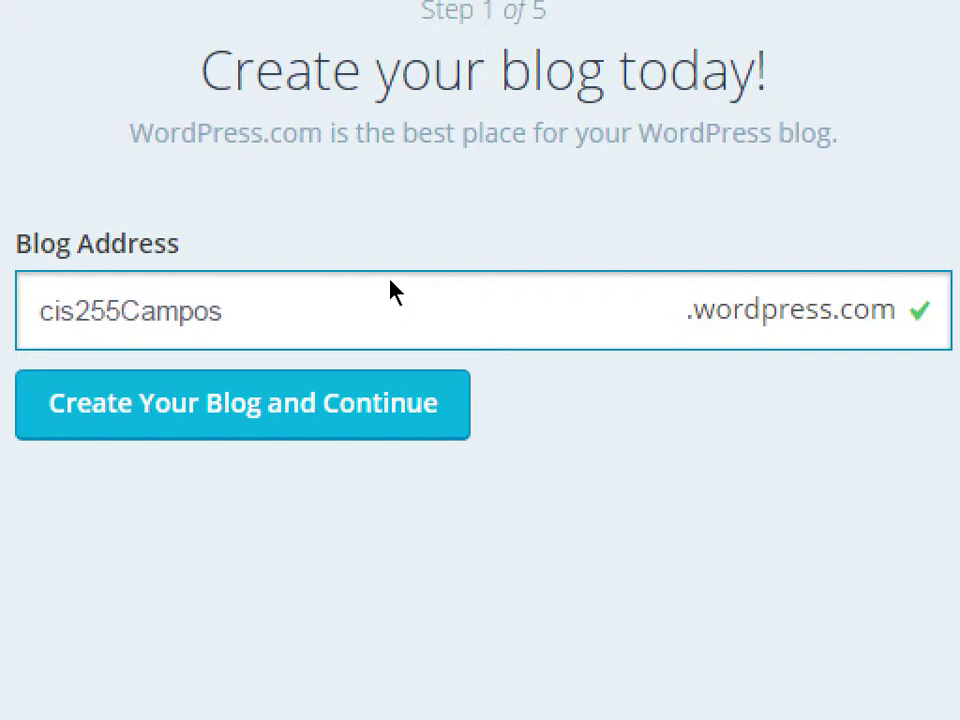
pyautogui.press('BackSpace')
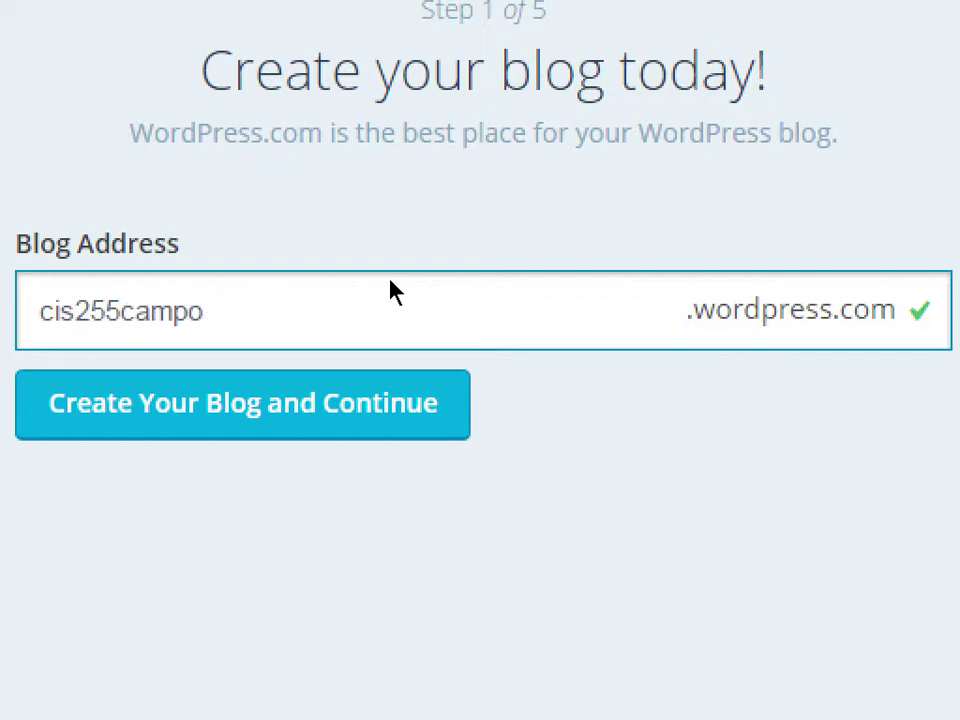
pyautogui.press('BackSpace')
pyautogui.press('BackSpace')
pyautogui.press('BackSpace')
pyautogui.press('BackSpace')
pyautogui.press('BackSpace')
pyautogui.write('campos')
pyautogui.click(433, 376)
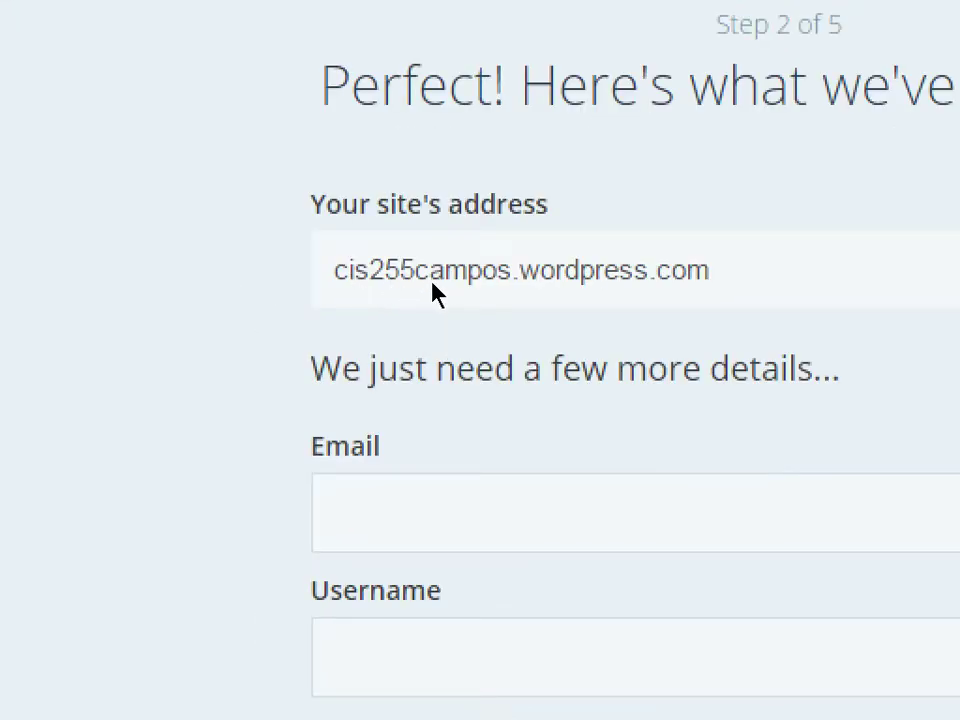
# - Enter an e-mail address in the sign-up form
pyautogui.press('Tab')
pyautogui.press('Tab')
pyautogui.click(530, 462)
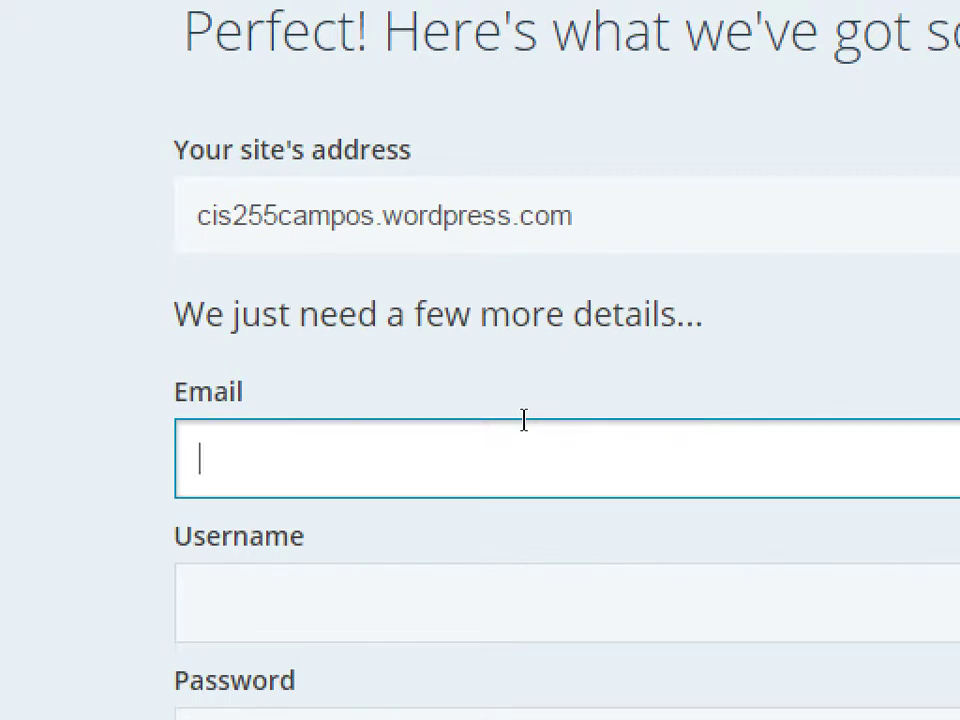
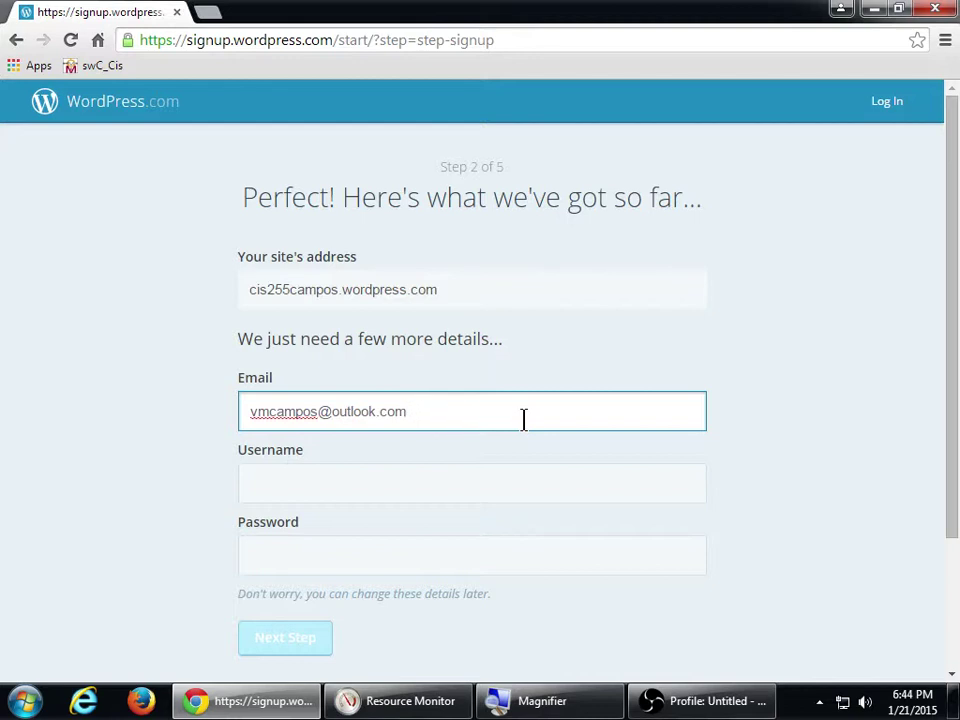
# - Fill in a username, then clear the rejected e-mail address
pyautogui.press('Tab')
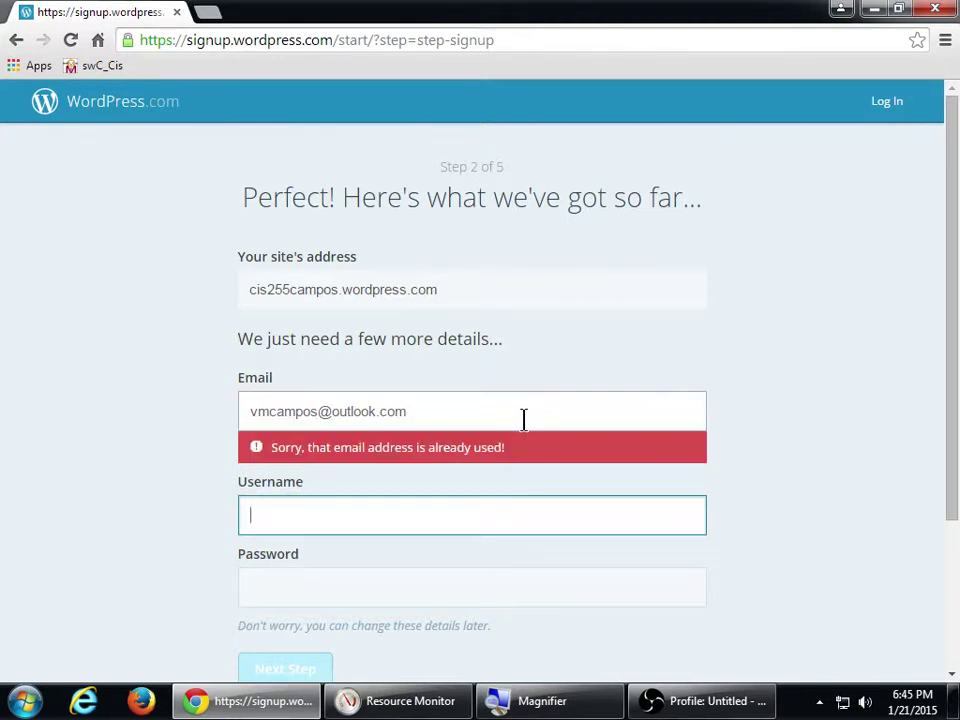
pyautogui.press('super')
pyautogui.press('super')
pyautogui.press('super+plus')
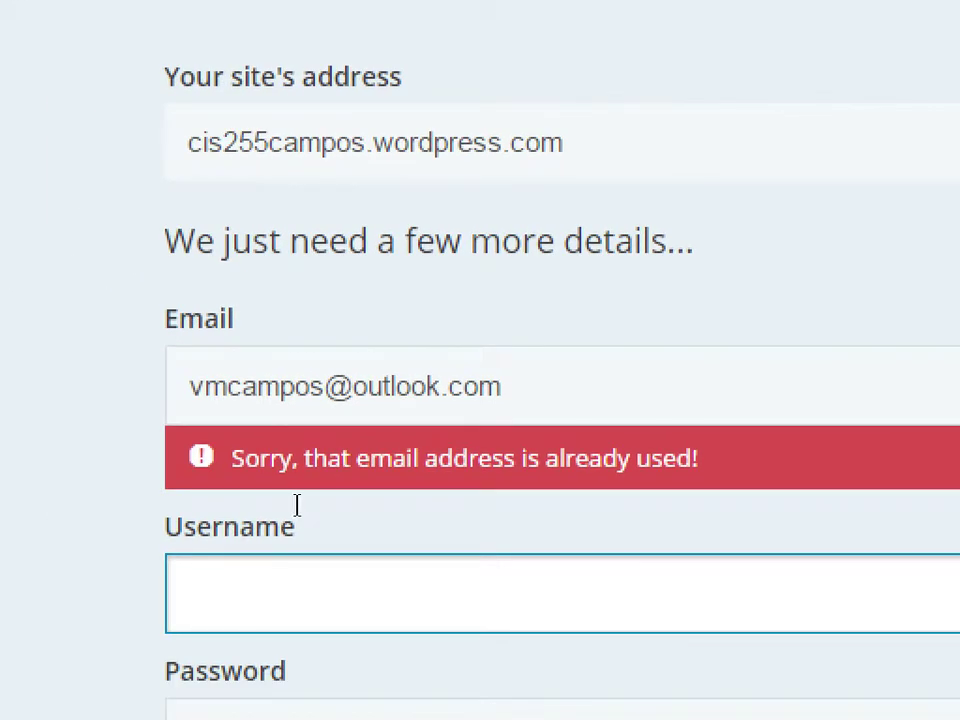
pyautogui.write('cis2555')
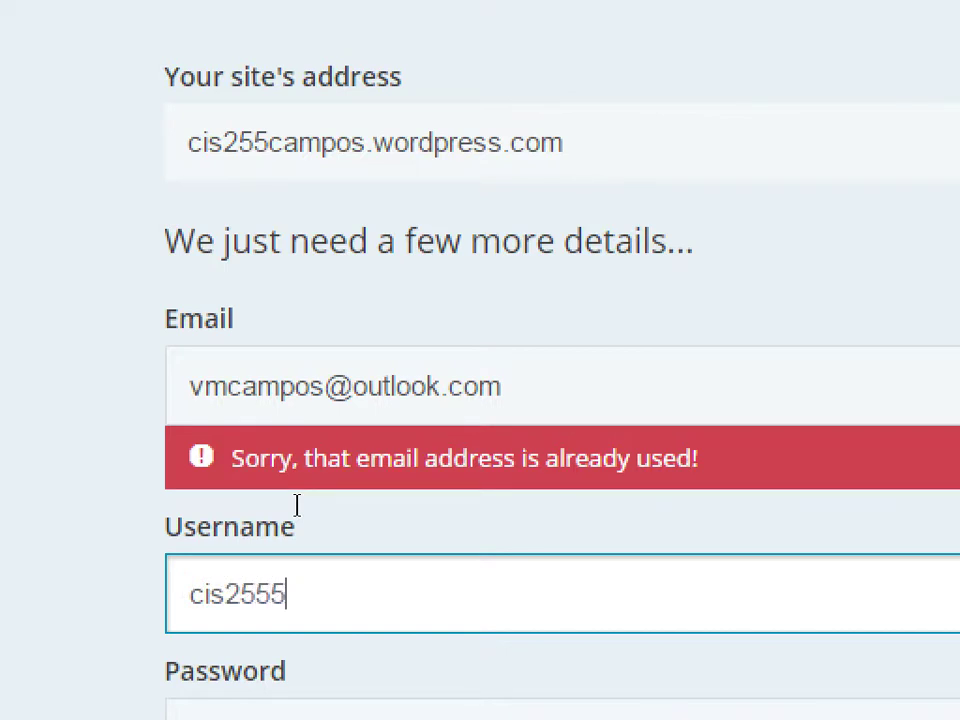
pyautogui.write('campos')
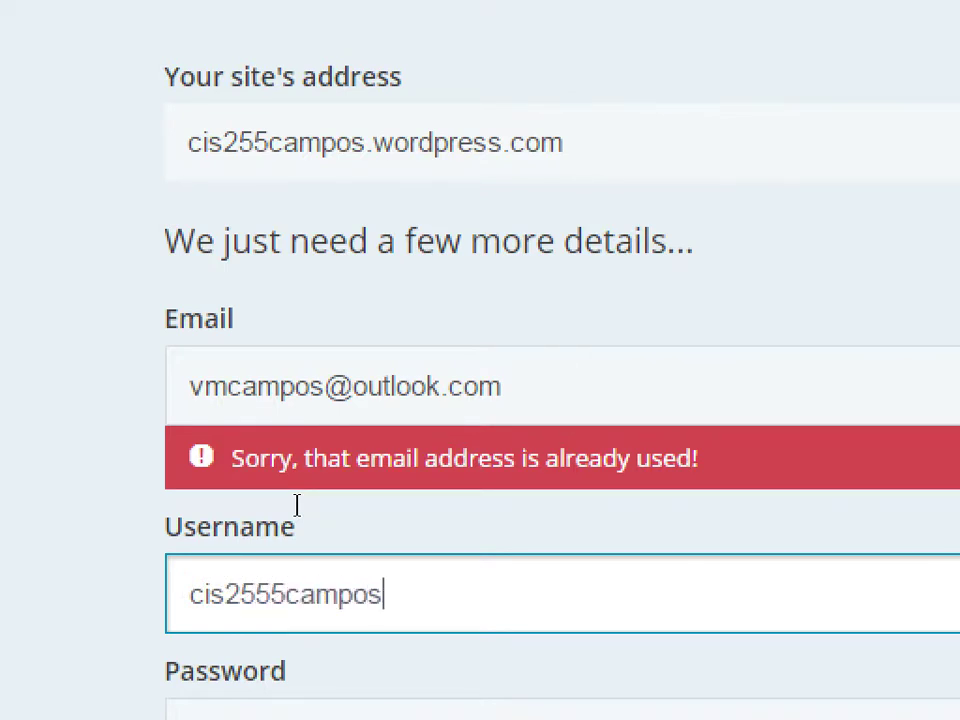
pyautogui.hotkey('shift', 'Tab')
pyautogui.press('BackSpace')
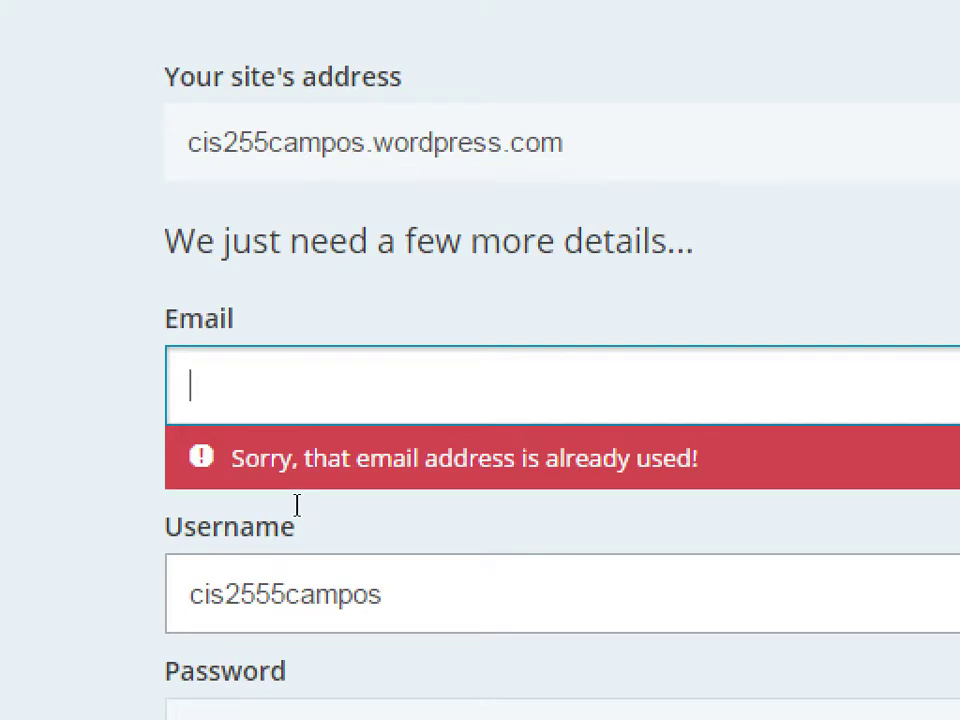
pyautogui.write('v')
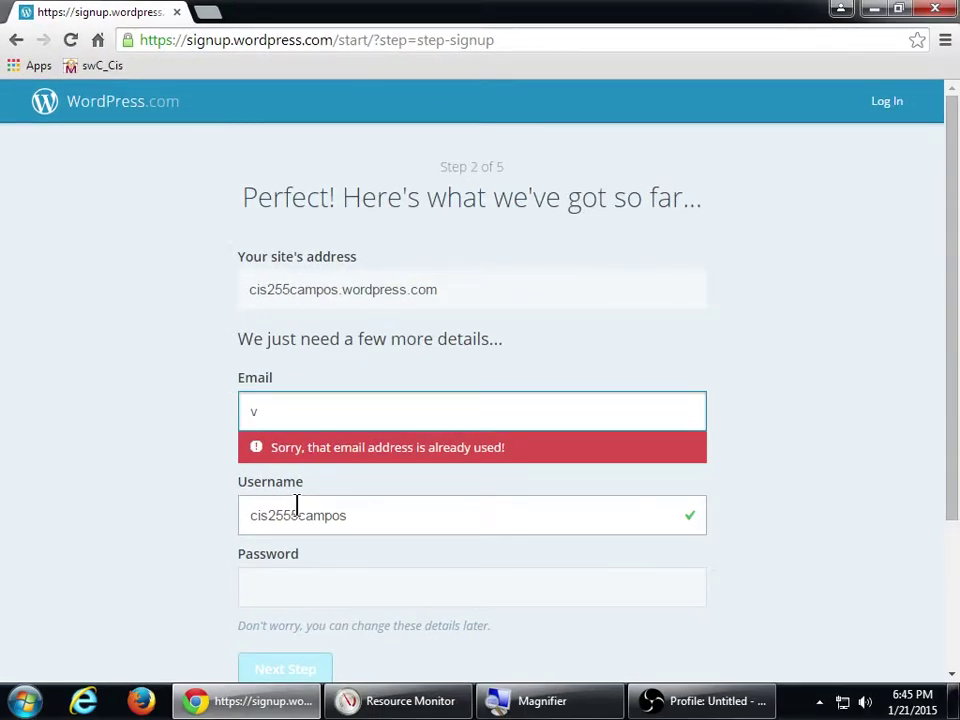
pyautogui.write('m')
pyautogui.write('c')
pyautogui.press('BackSpace')
pyautogui.press('BackSpace')
pyautogui.press('BackSpace')
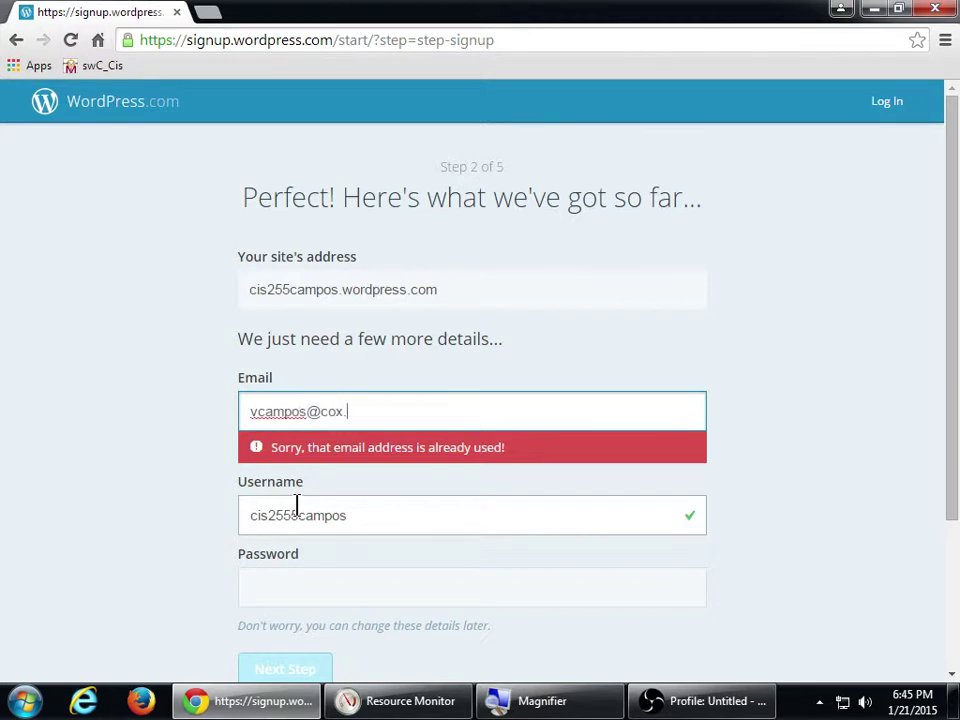
pyautogui.press('Tab')
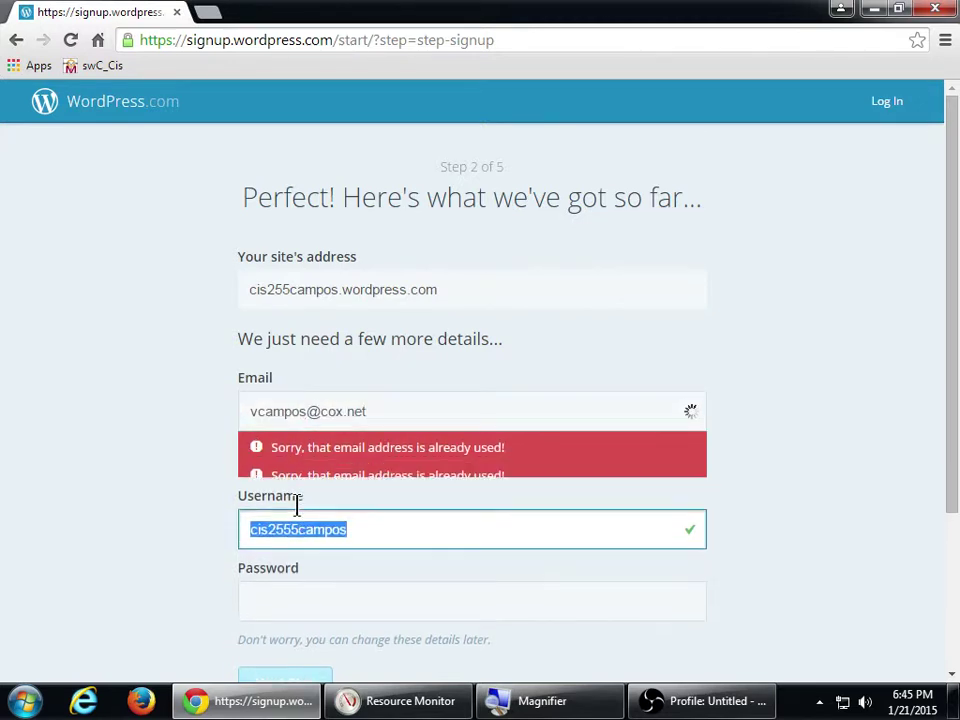
pyautogui.moveTo(372, 411); pyautogui.dragTo(221, 396)
pyautogui.press('BackSpace')
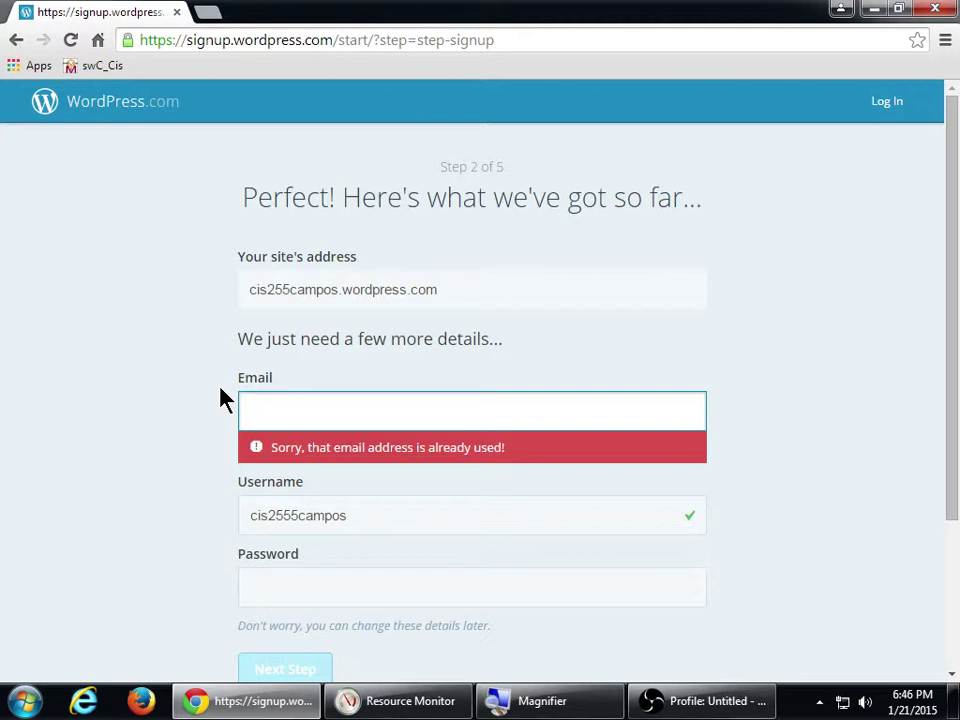
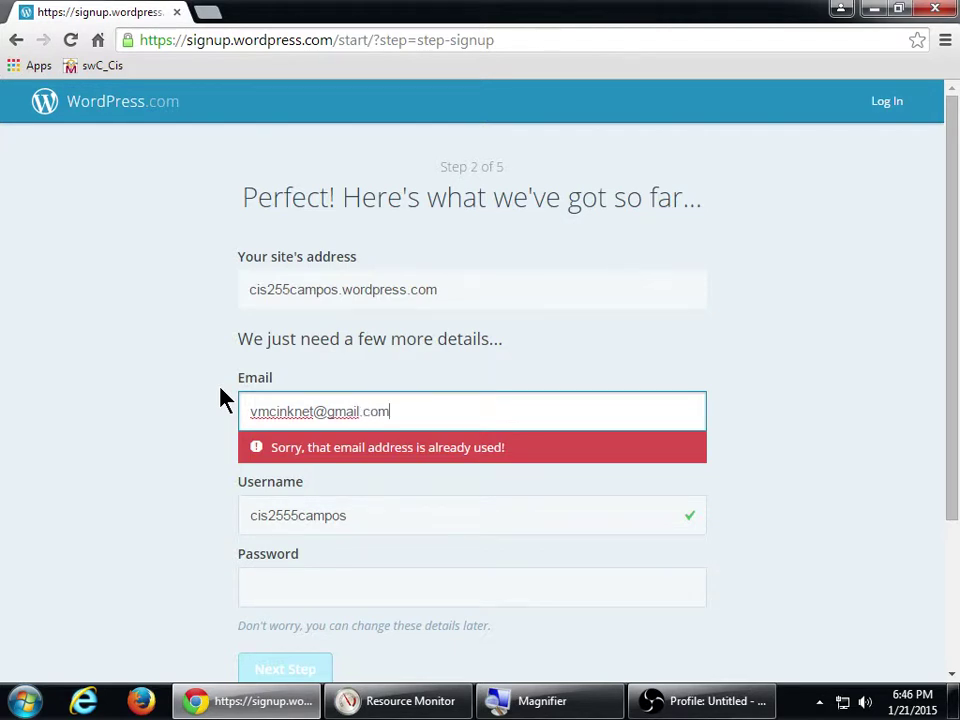
# - Enter a different e-mail address and an account password so all fields validate
pyautogui.press('Tab')
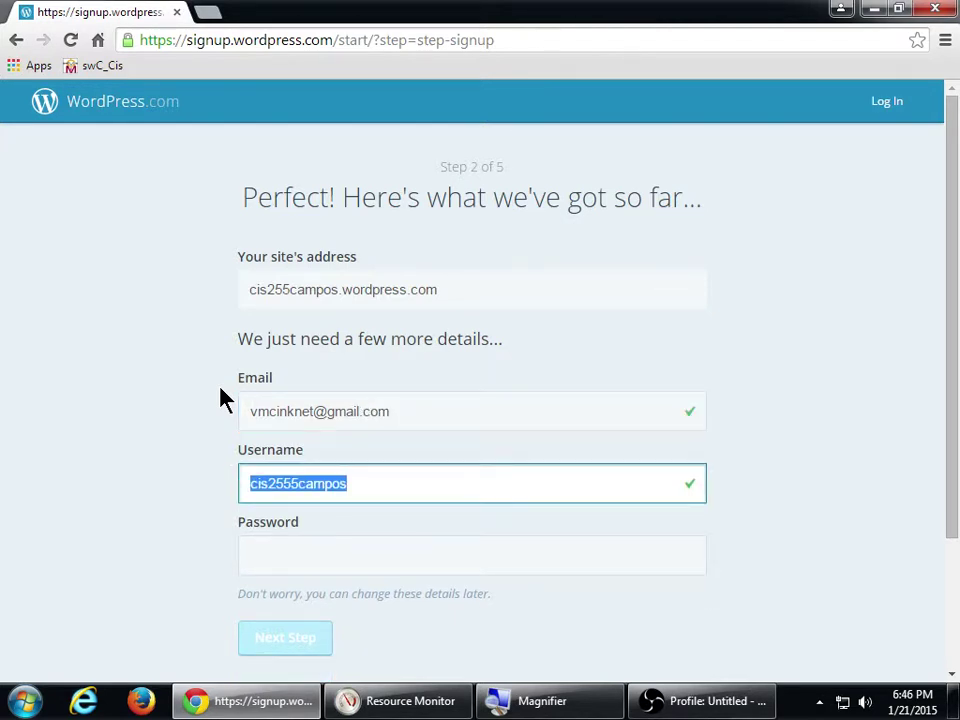
pyautogui.scroll(-2, 230, 440)
pyautogui.click(287, 381)
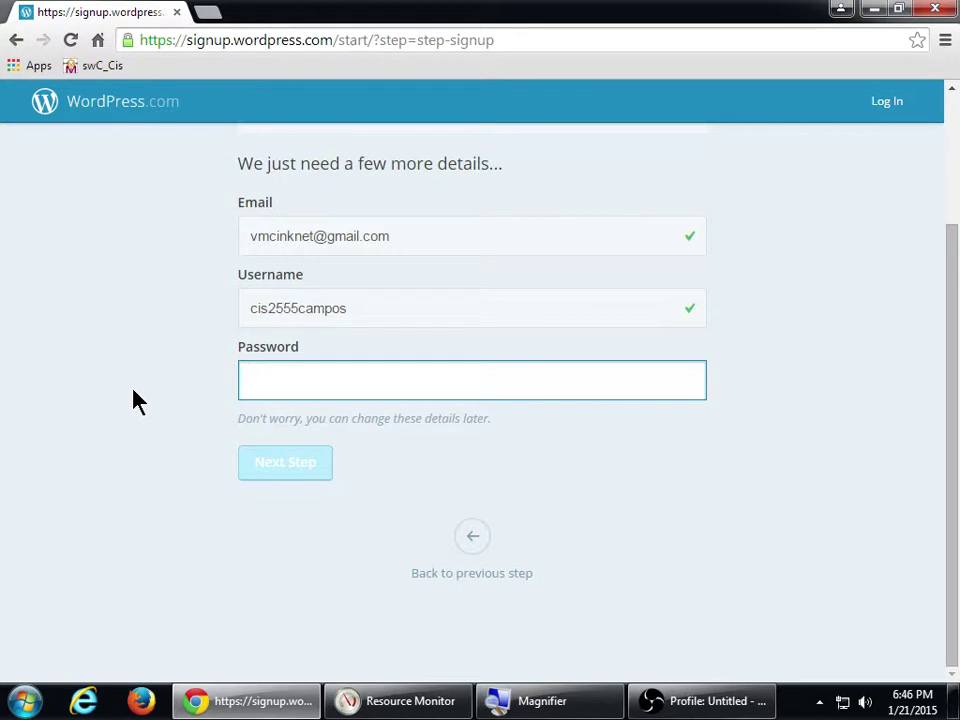
pyautogui.write('••••••••••••••')
pyautogui.click(138, 400)
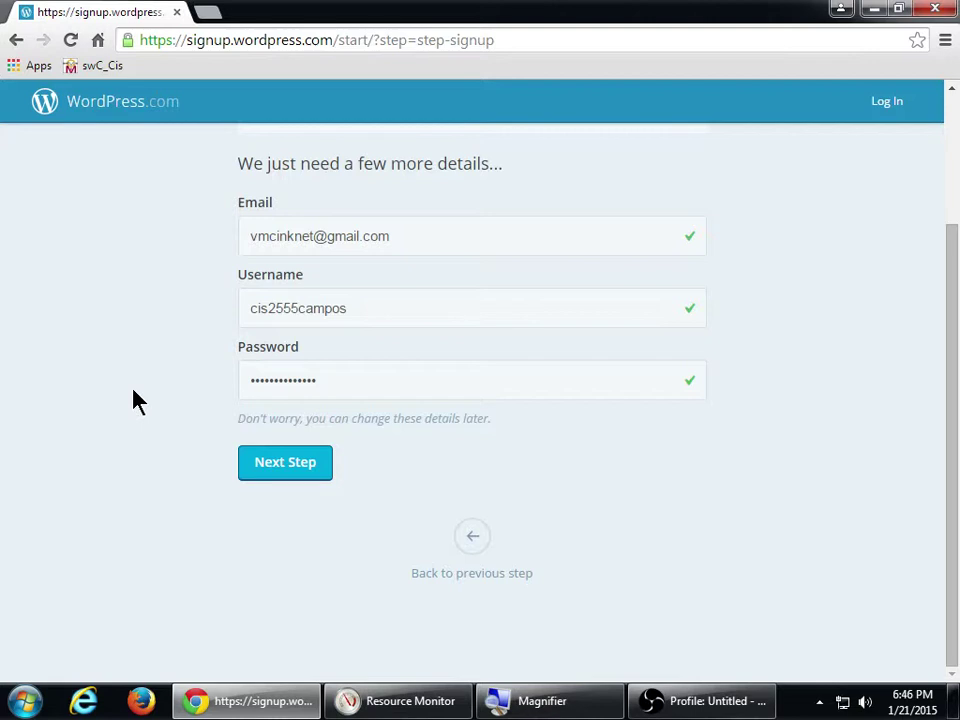
# - Advance to the domain step and choose No Thanks to skip a custom domain
pyautogui.click(272, 463)
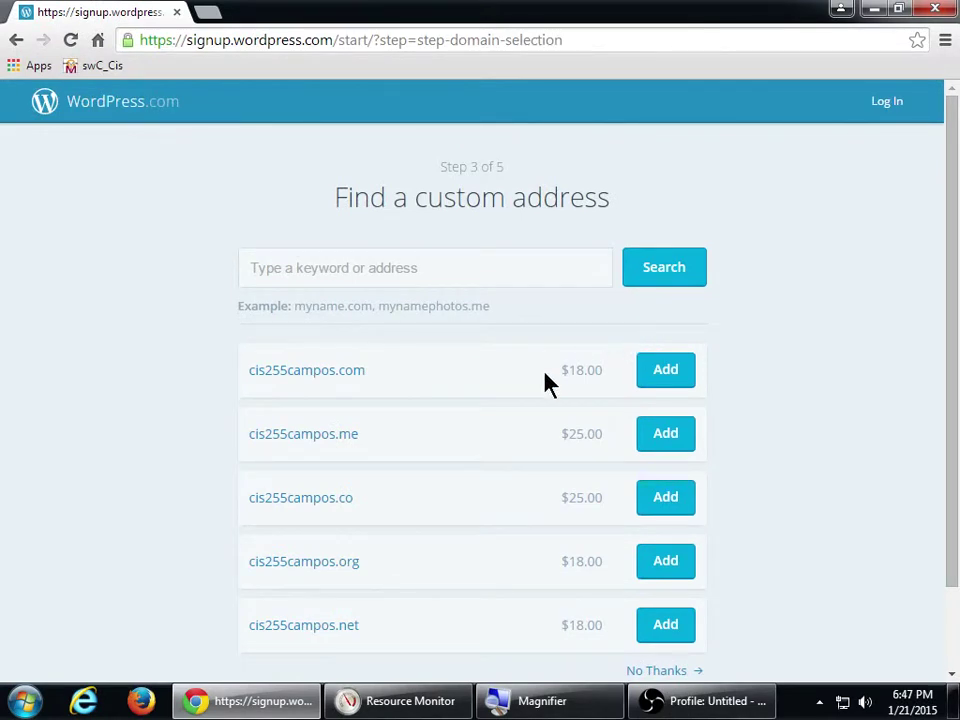
pyautogui.scroll(-1, 226, 366)
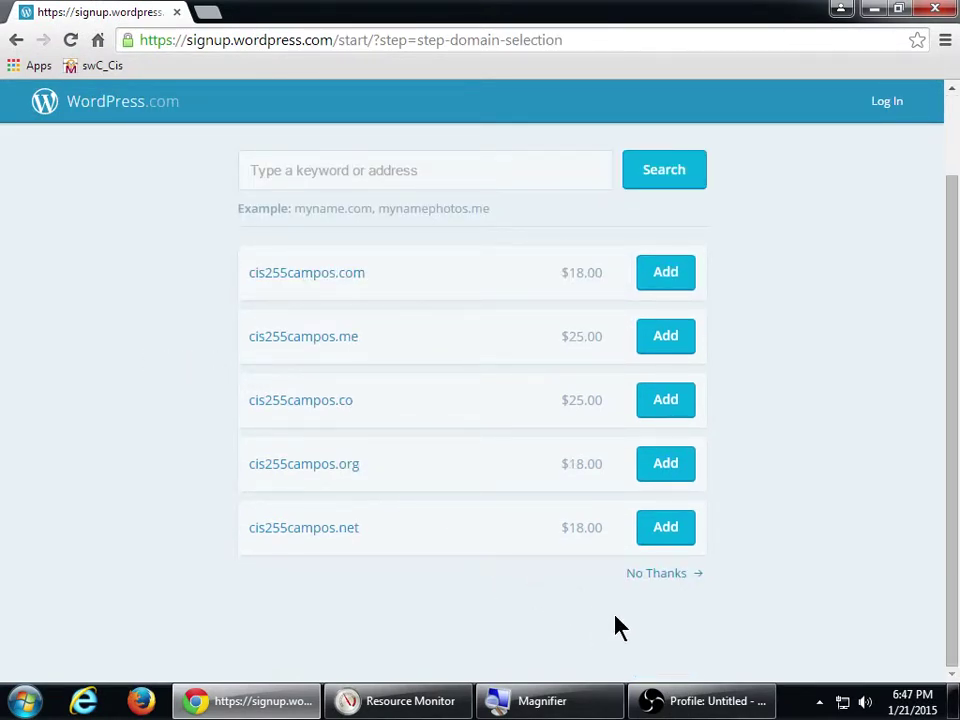
pyautogui.click(652, 589)
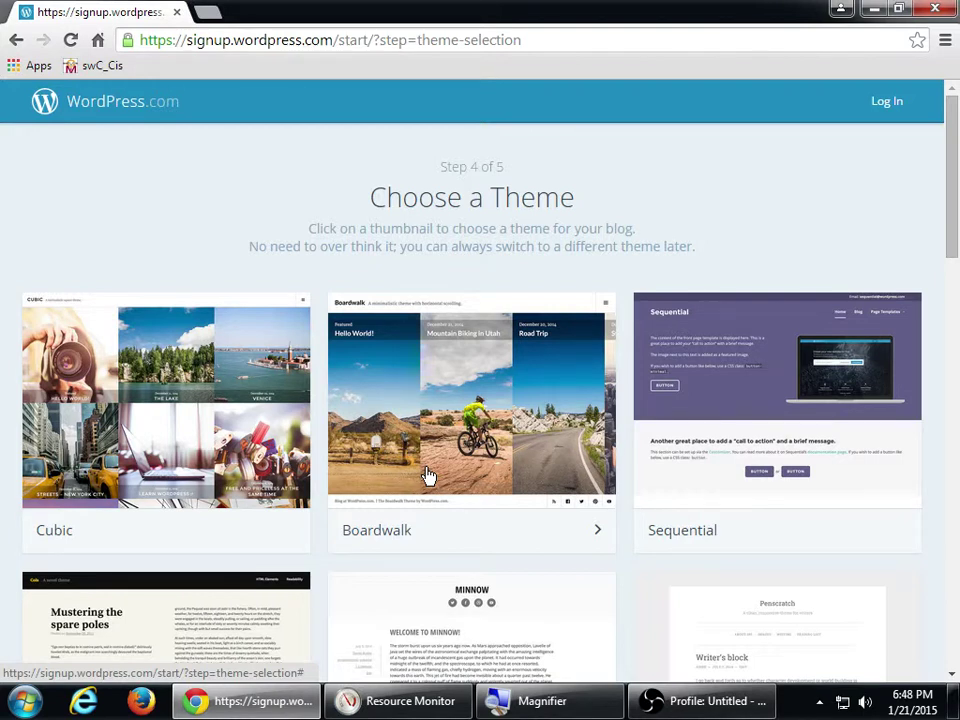
# - Scroll through the Choose a Theme thumbnails to browse the available themes
pyautogui.scroll(-3, 650, 330)
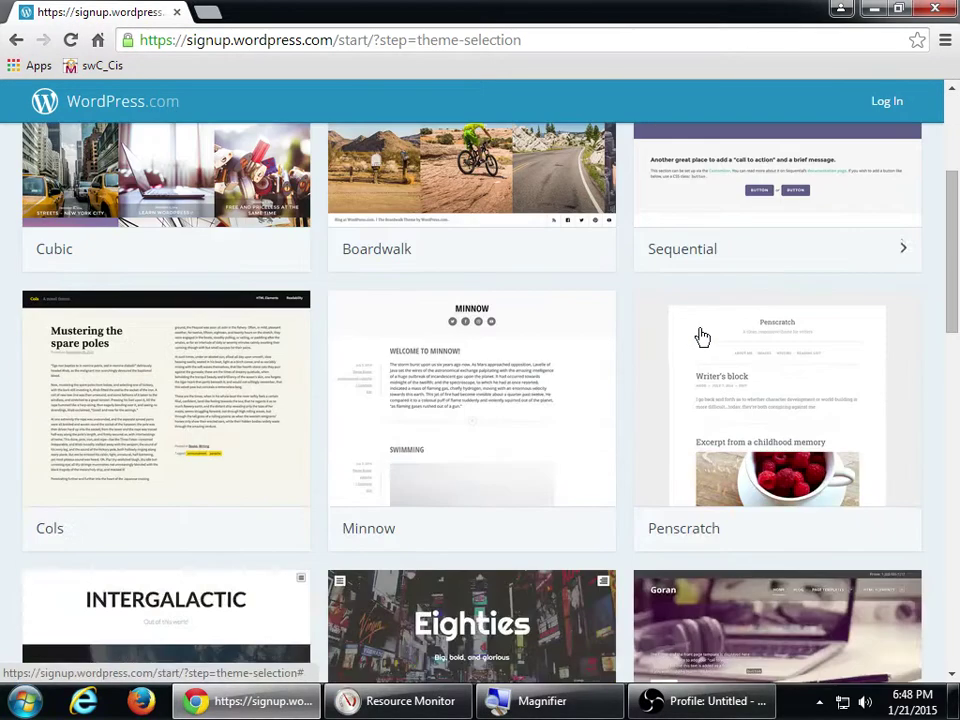
pyautogui.scroll(-5, 624, 336)
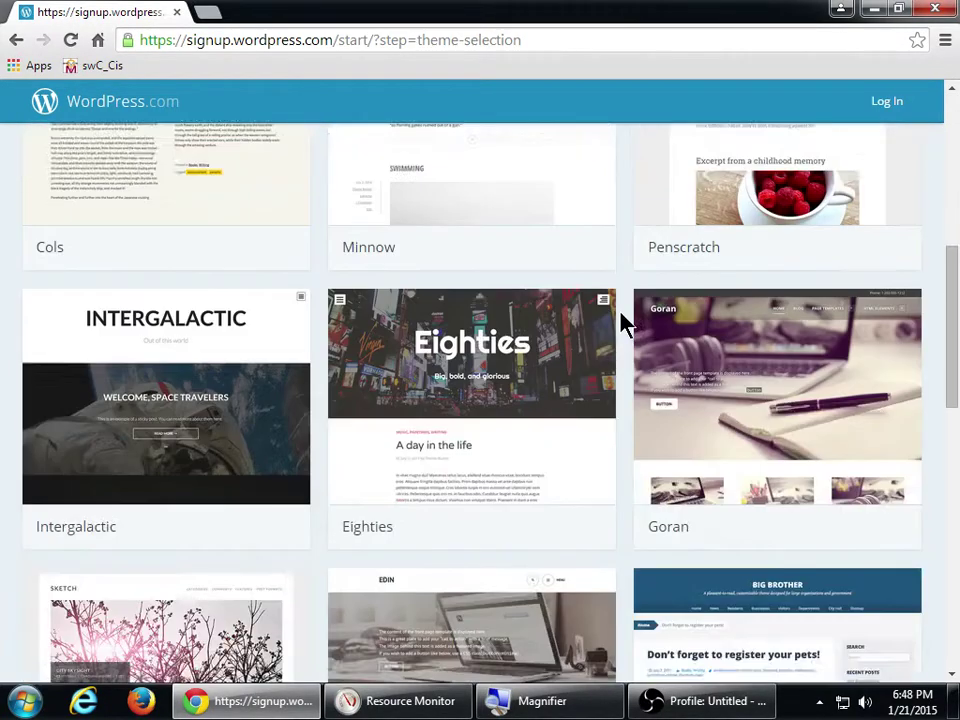
pyautogui.scroll(-1, 624, 325)
pyautogui.scroll(2, 624, 325)
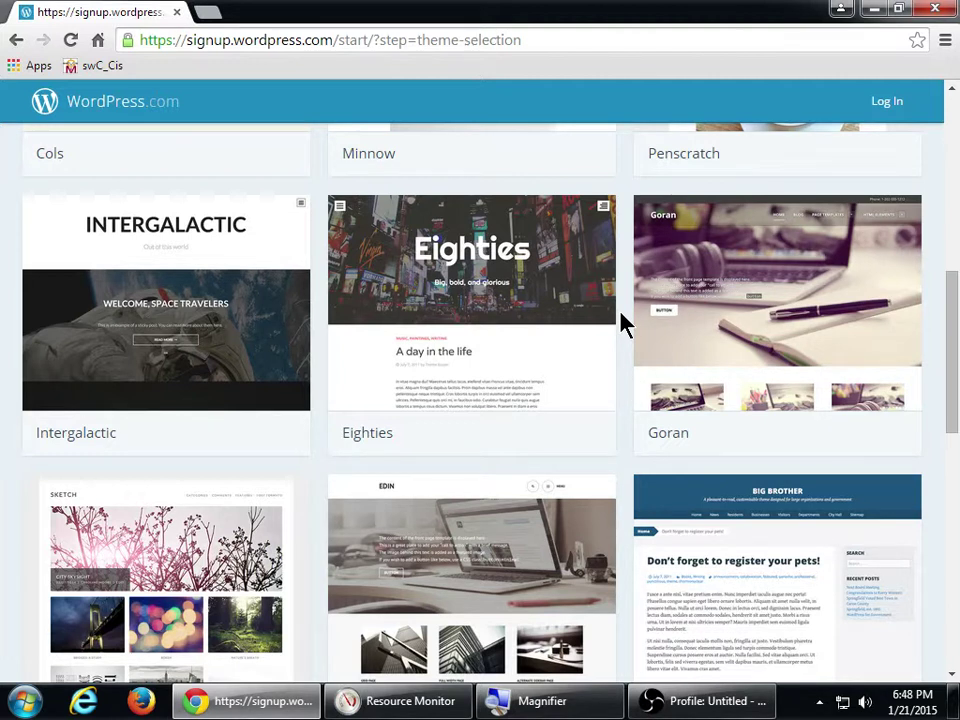
# - Browse the theme grid and pick the Minnow theme for the blog
pyautogui.scroll(-4, 651, 346)
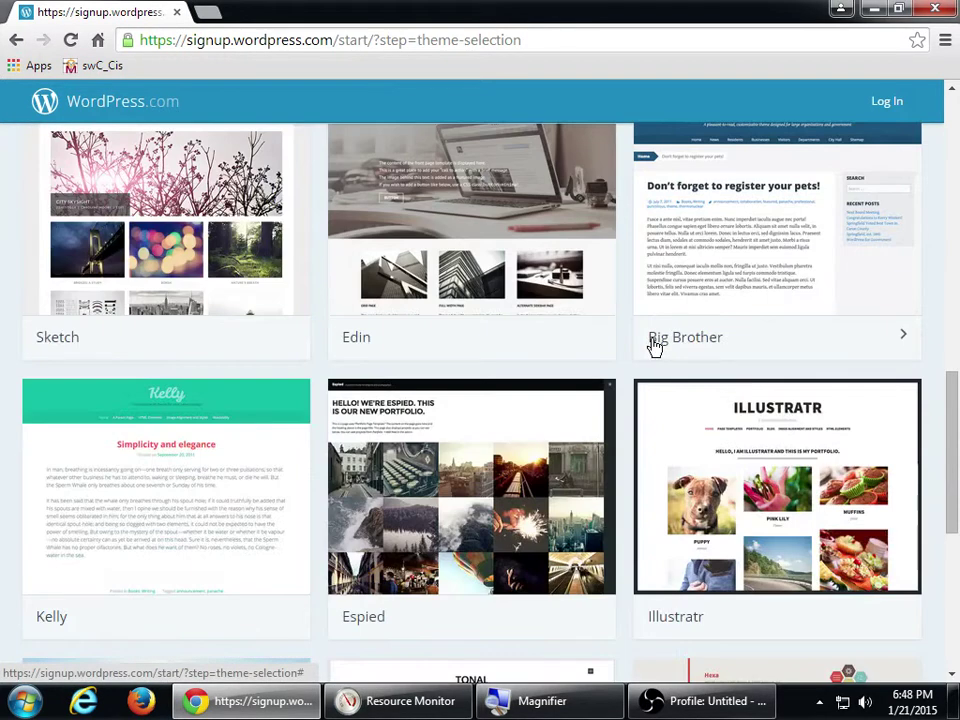
pyautogui.scroll(-5, 653, 346)
pyautogui.scroll(-1, 655, 346)
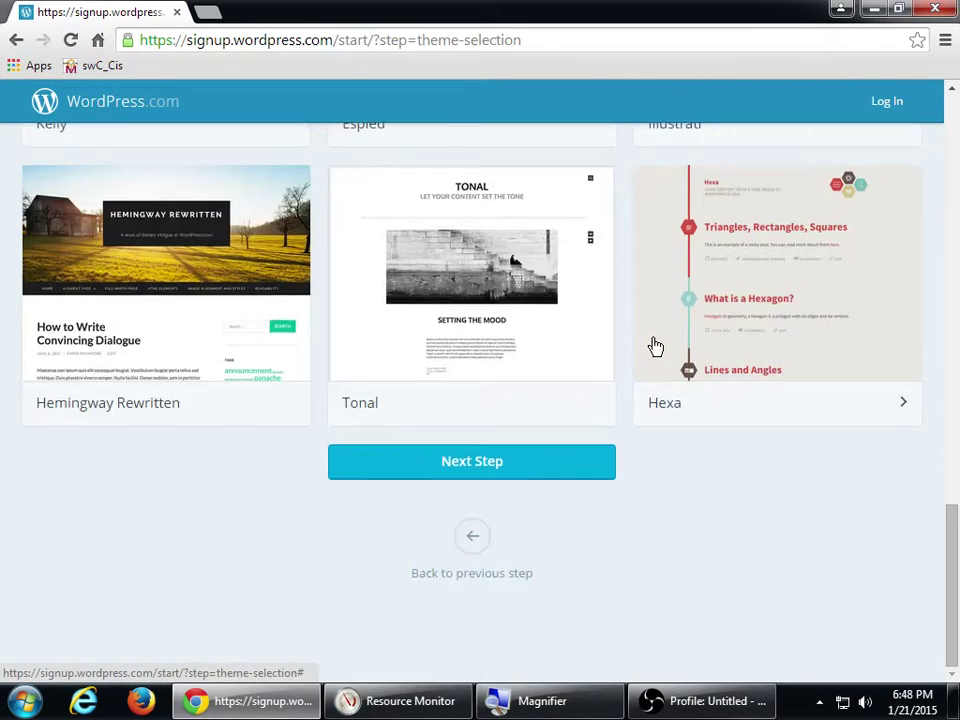
pyautogui.scroll(13, 632, 343)
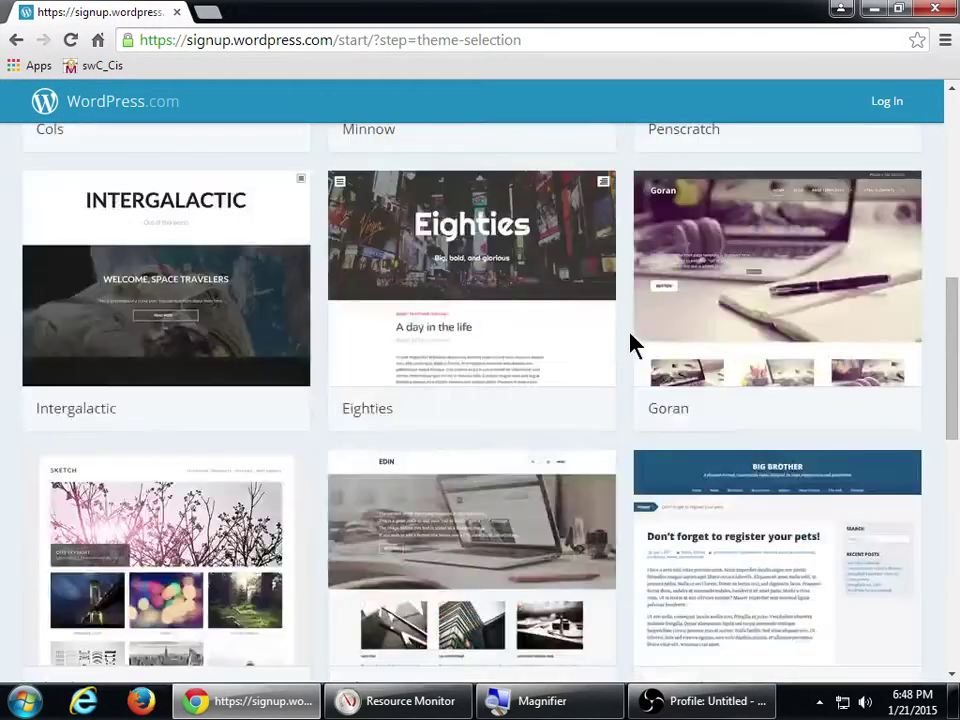
pyautogui.scroll(4, 632, 343)
pyautogui.scroll(-3, 640, 341)
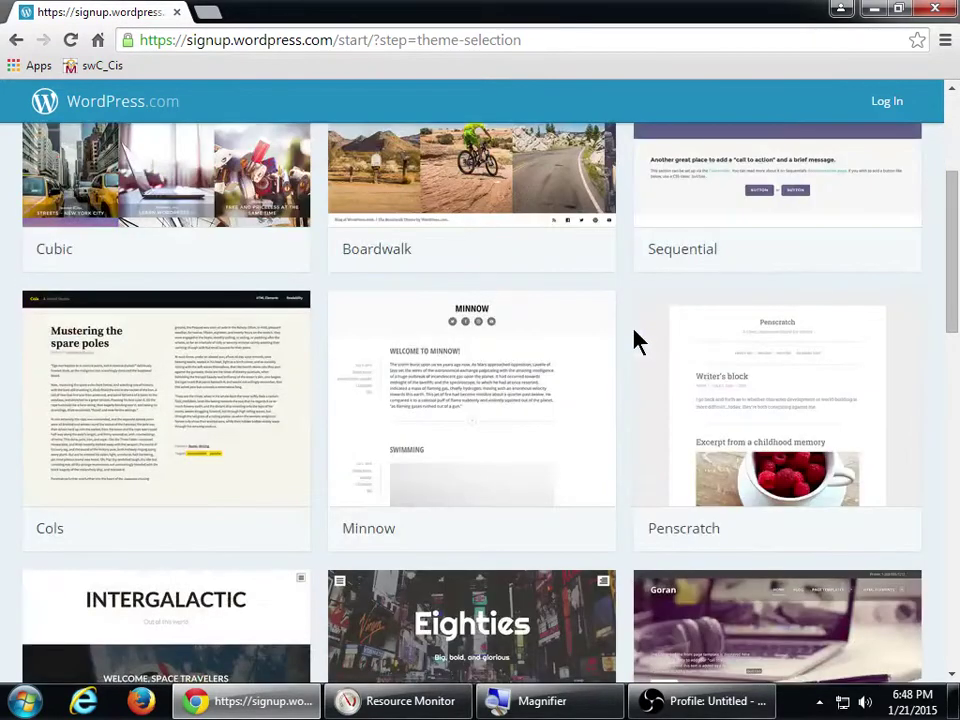
pyautogui.scroll(-2, 640, 341)
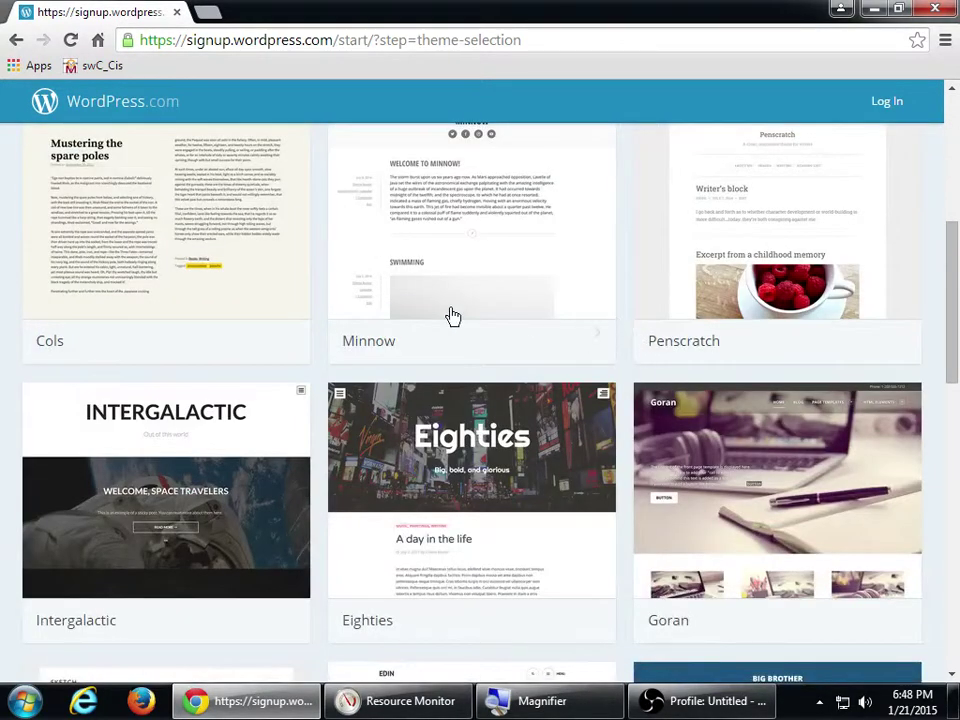
pyautogui.scroll(-4, 285, 375)
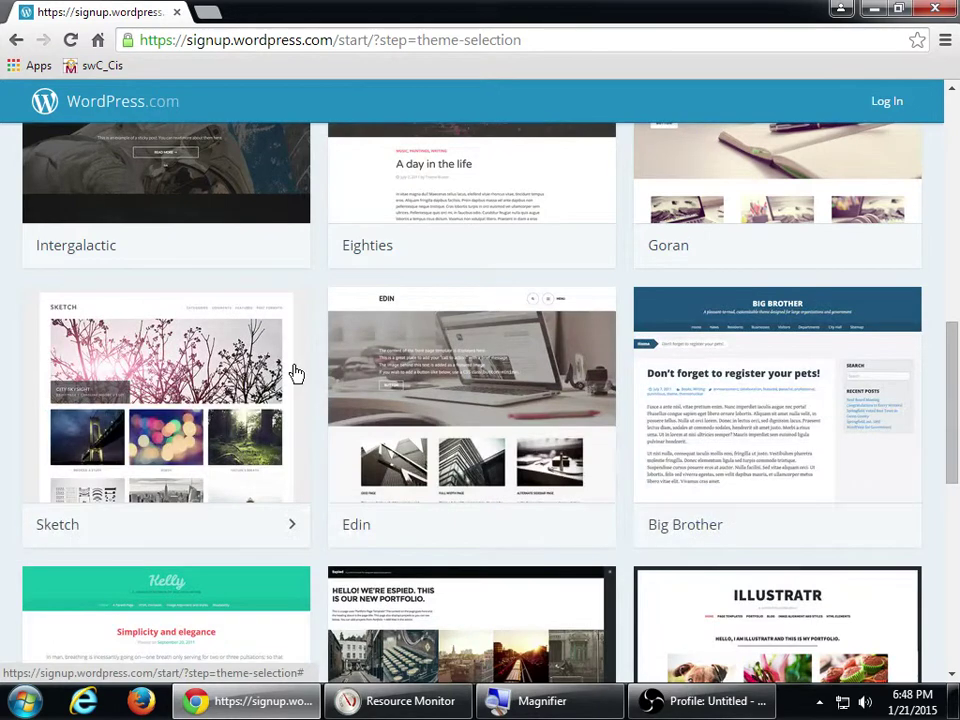
pyautogui.scroll(2, 300, 372)
pyautogui.scroll(7, 301, 371)
pyautogui.scroll(-2, 302, 371)
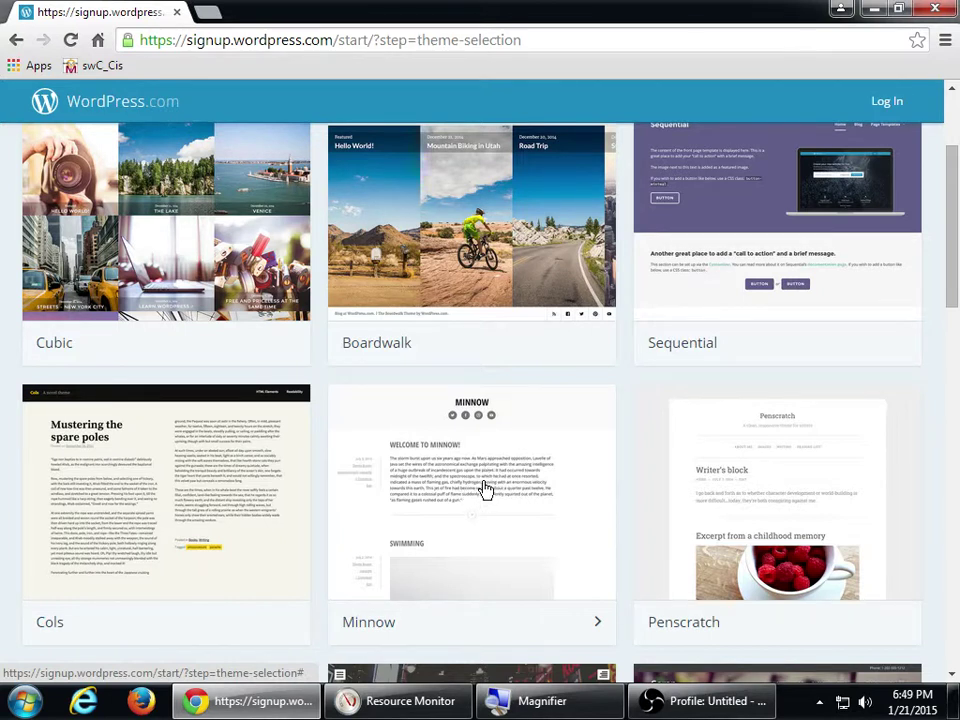
pyautogui.click(485, 488)
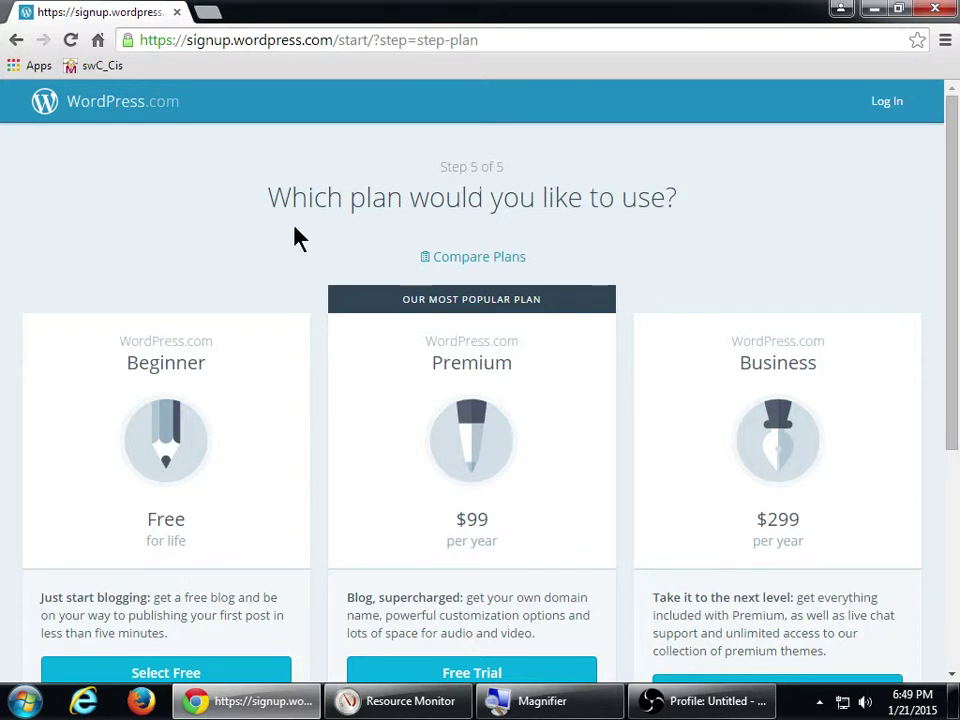
pyautogui.scroll(-1, 240, 232)
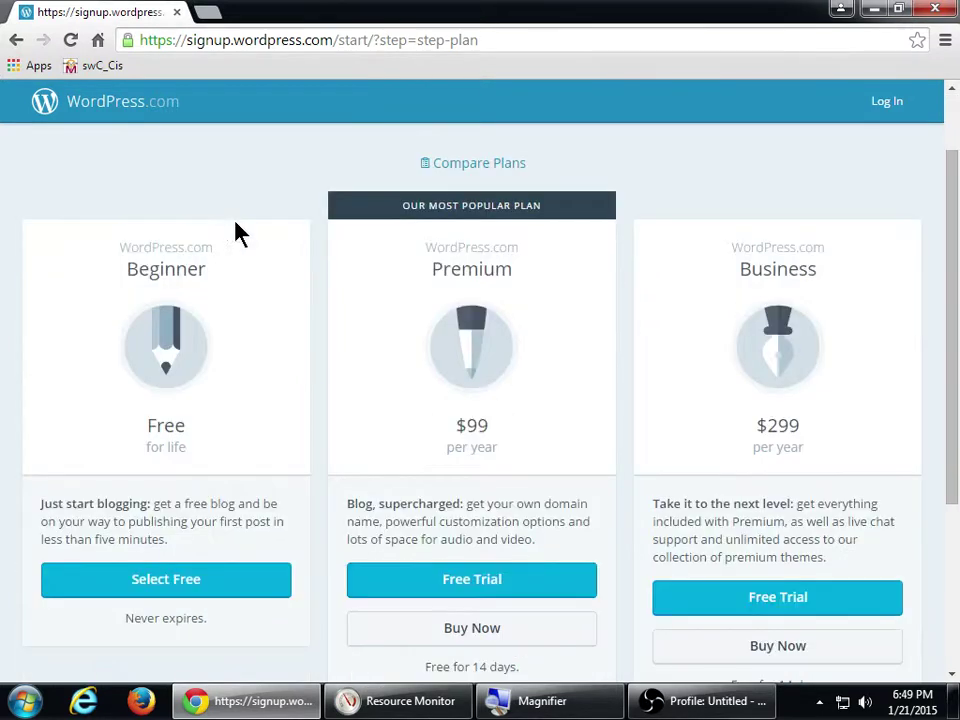
pyautogui.scroll(-1, 225, 280)
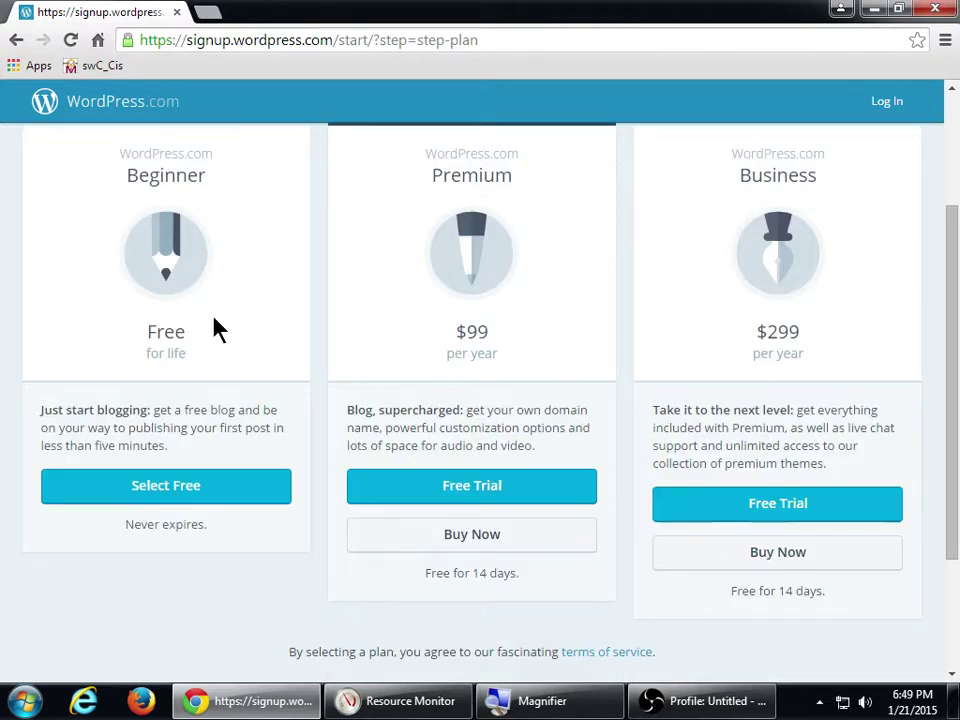
pyautogui.scroll(1, 195, 327)
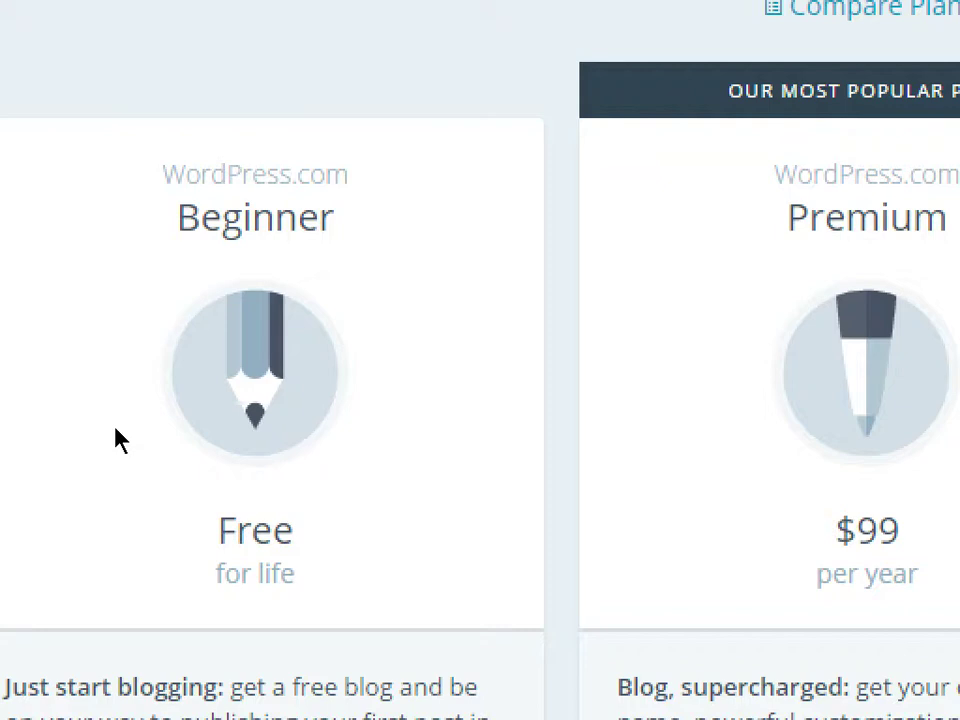
pyautogui.press('super+minus')
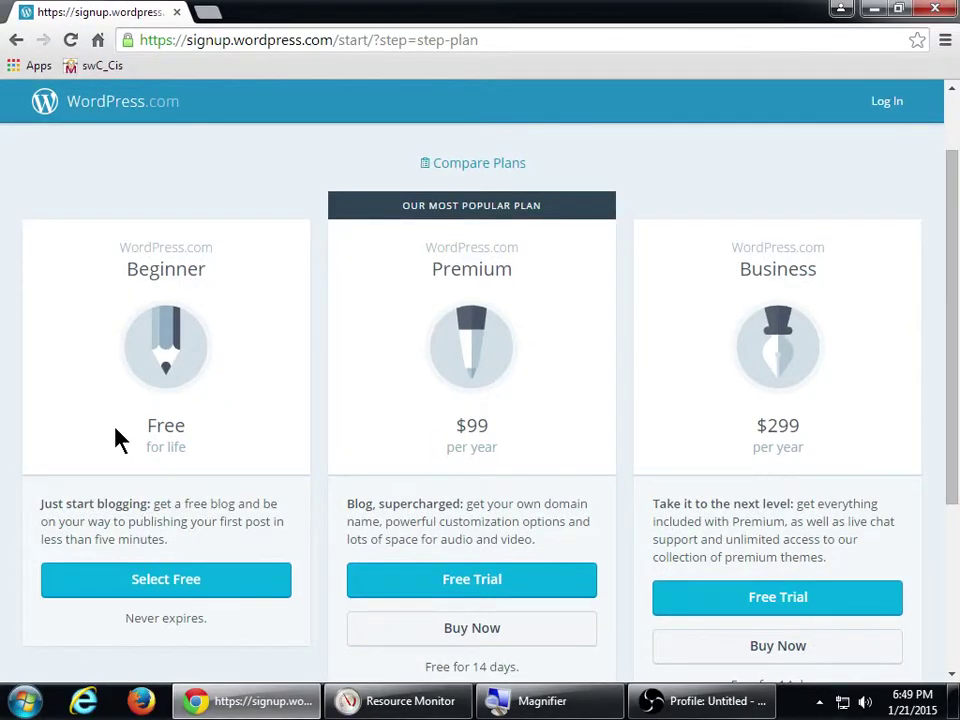
pyautogui.scroll(-3, 229, 480)
pyautogui.scroll(1, 228, 478)
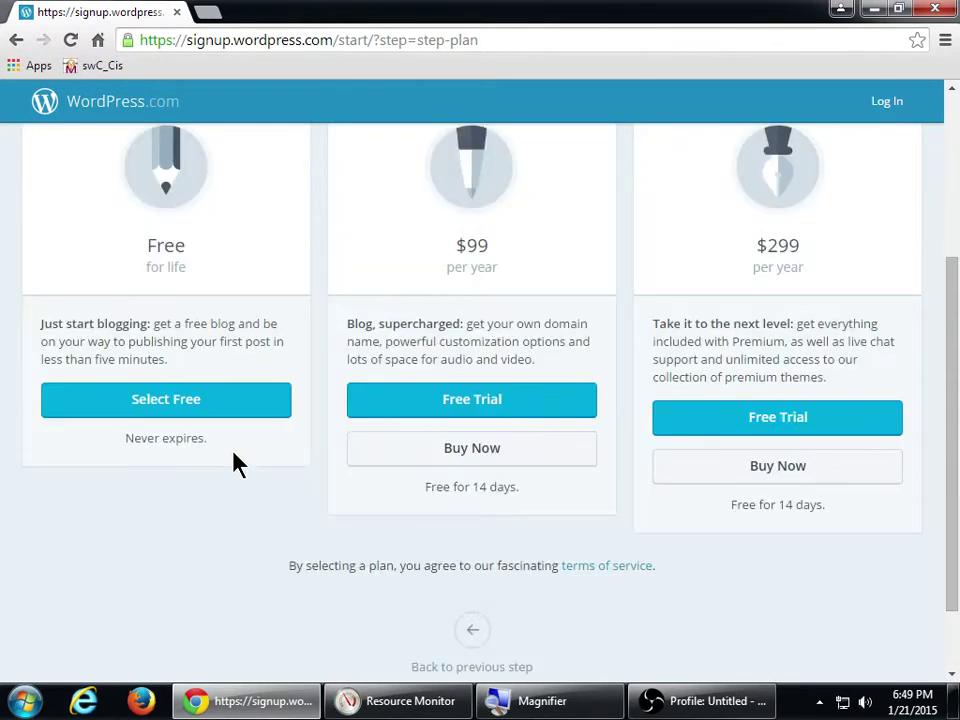
pyautogui.scroll(-1, 236, 462)
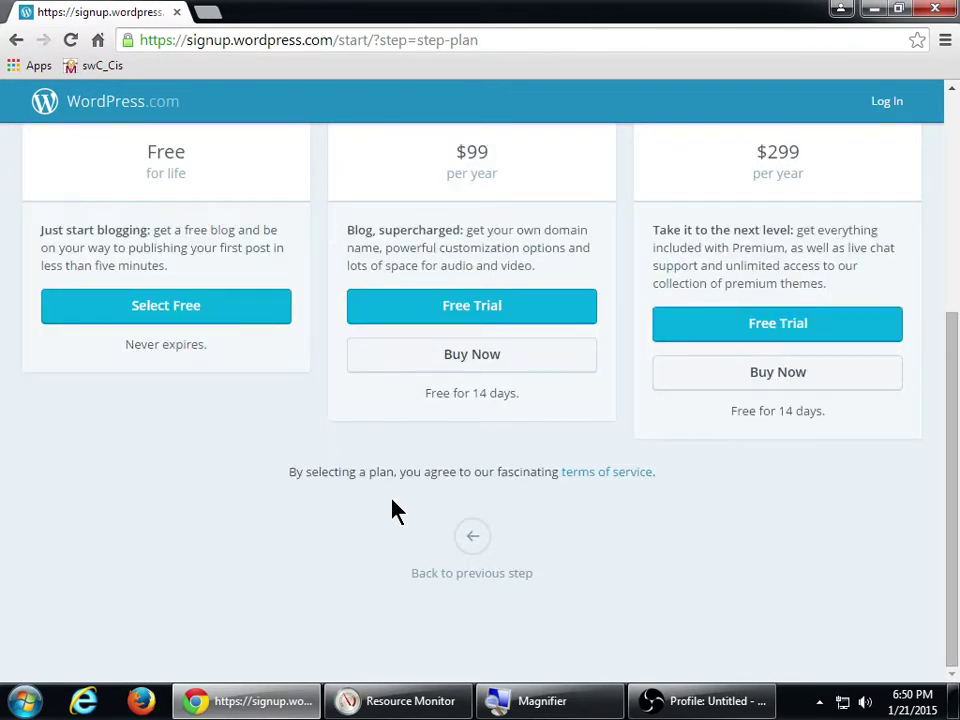
pyautogui.press('super+plus')
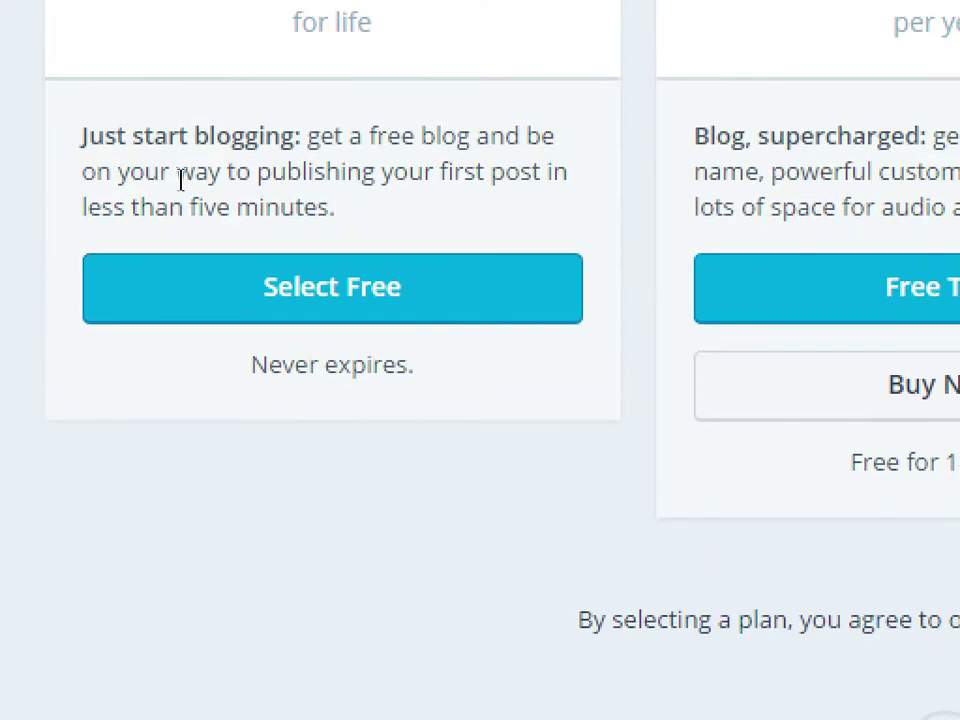
# - Select the free Beginner plan and decline Chrome's offer to save the password
pyautogui.click(175, 317)
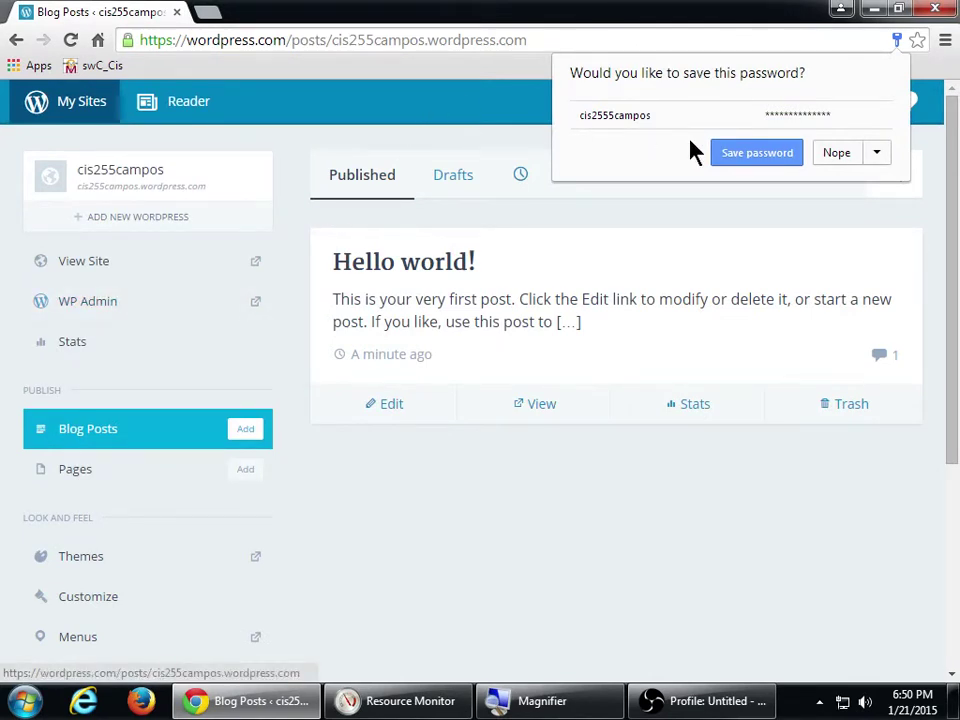
pyautogui.click(843, 155)
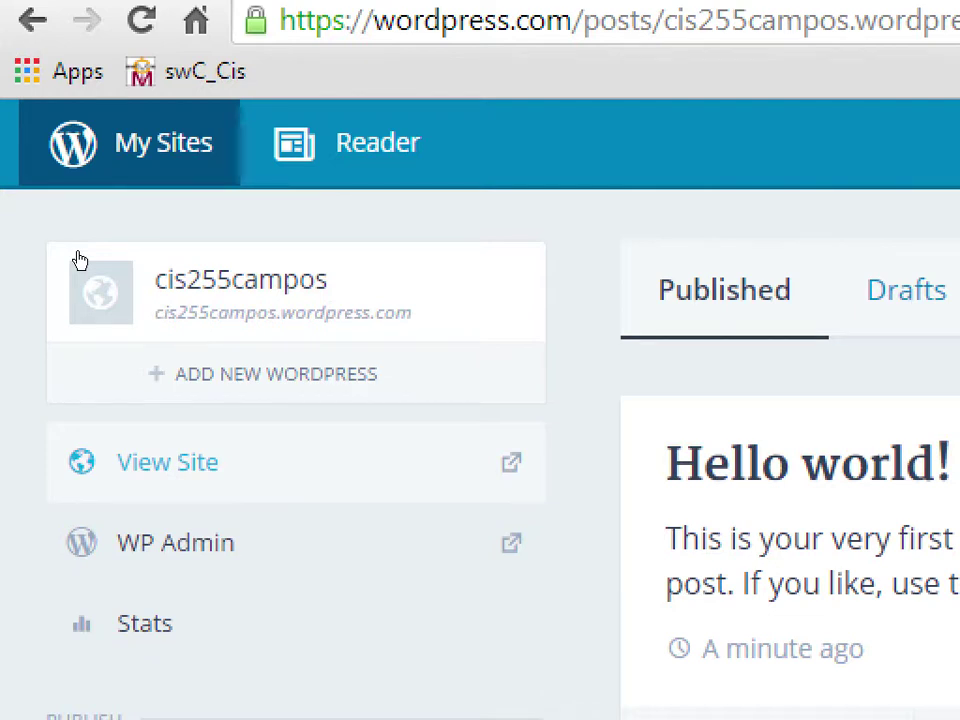
# - View the live blog in a new tab, then restore and narrow the Chrome window
pyautogui.click(82, 276)
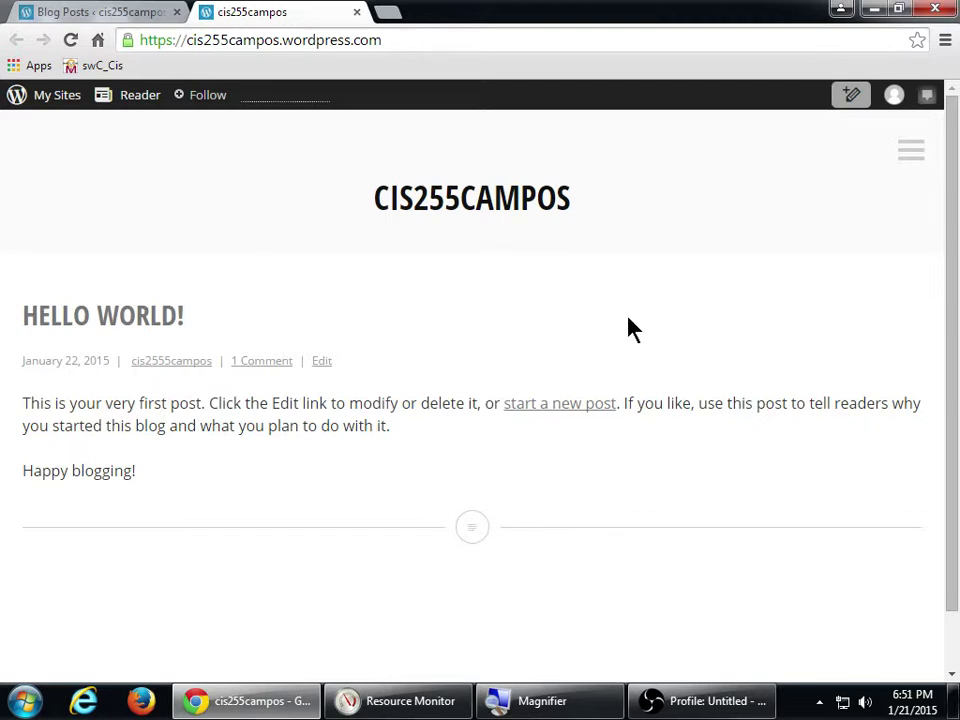
pyautogui.scroll(-1, 630, 330)
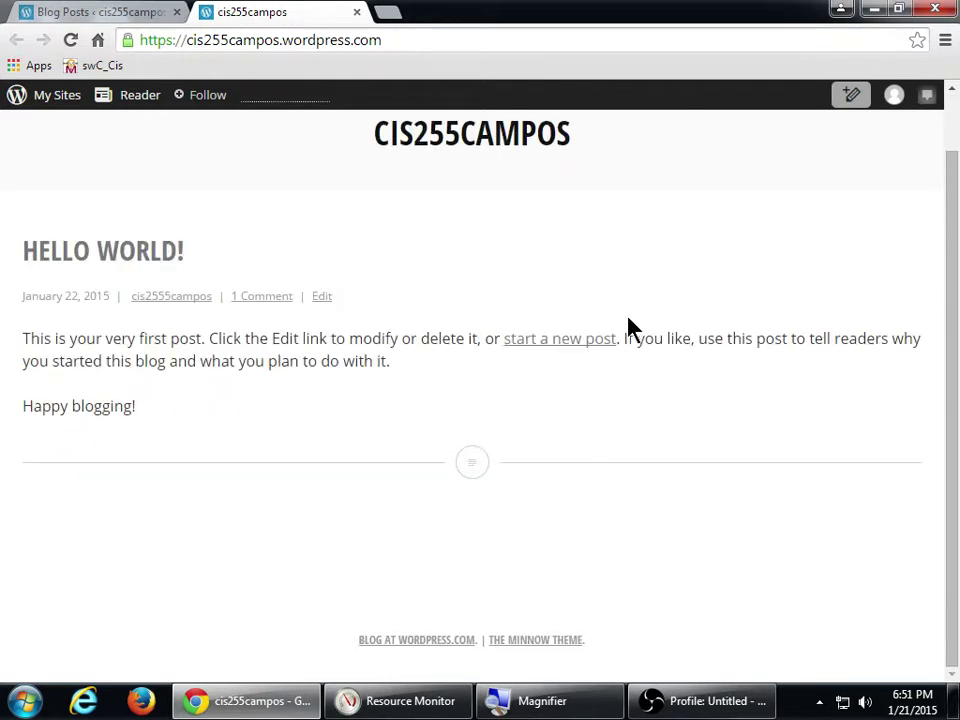
pyautogui.scroll(1, 630, 328)
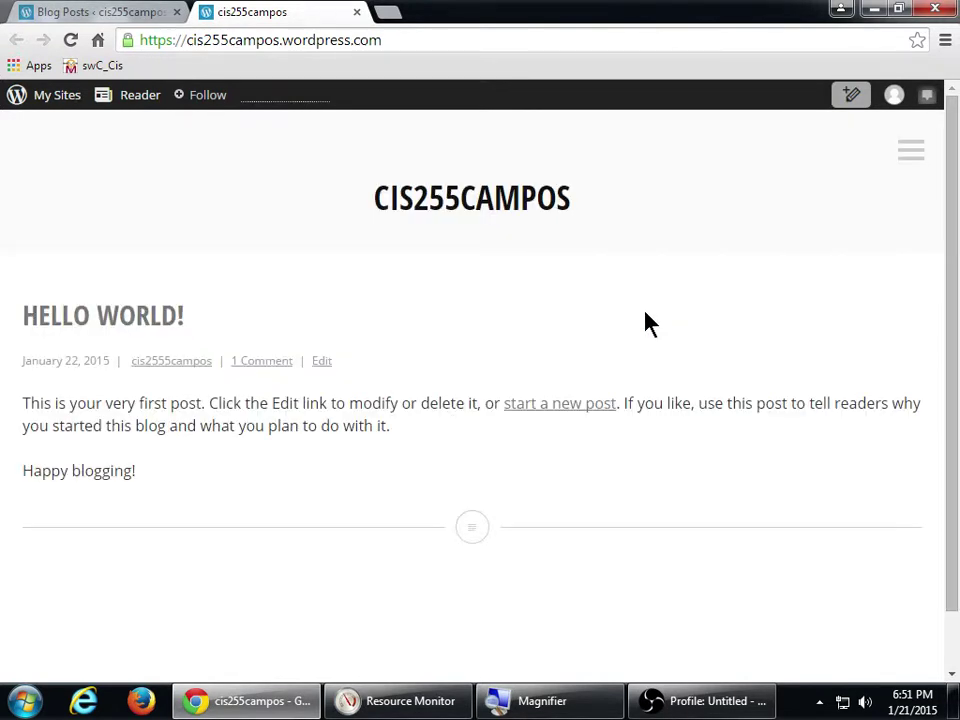
pyautogui.click(899, 9)
pyautogui.moveTo(957, 131); pyautogui.dragTo(418, 242)
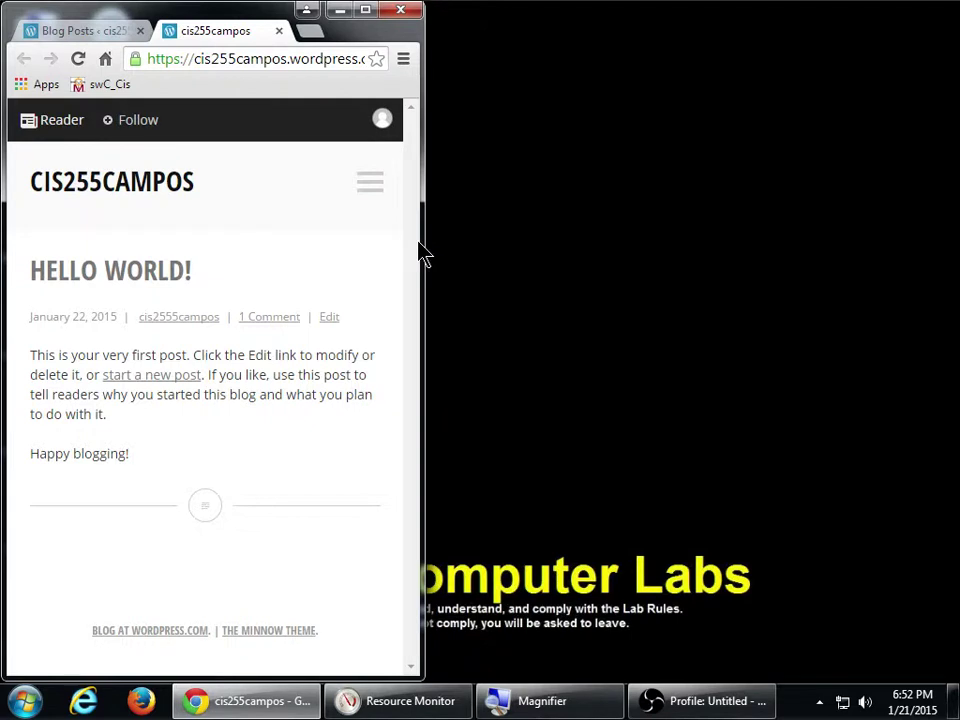
# - Maximize the Chrome window so the live cis255campos blog fills the screen
pyautogui.click(366, 11)
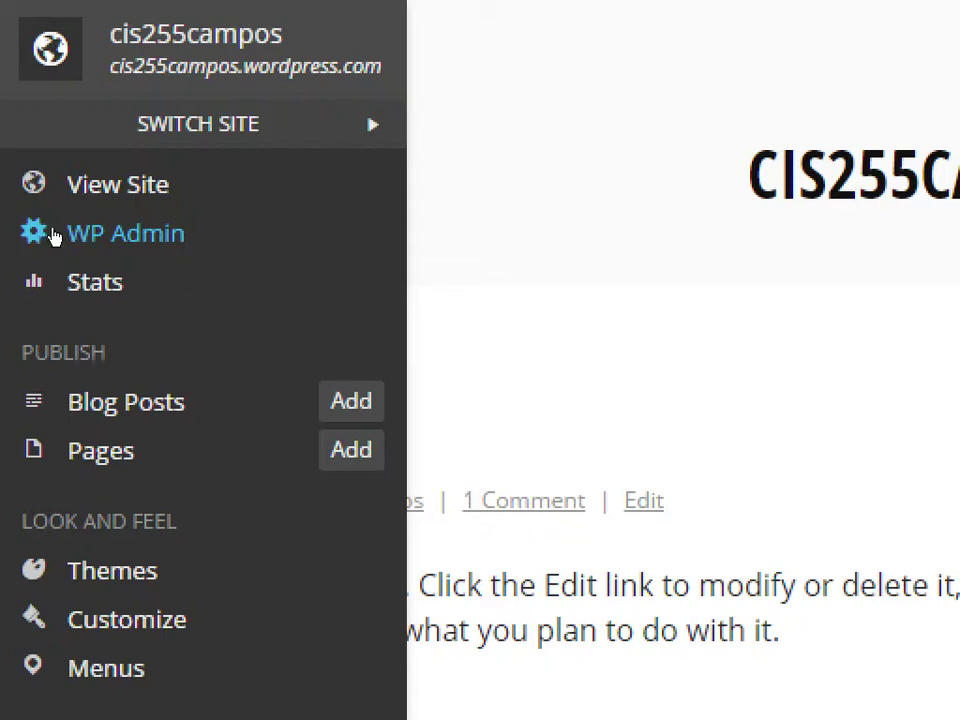
# - Open the WP Admin dashboard and bring up the Settings submenu in the left menu
pyautogui.click(55, 236)
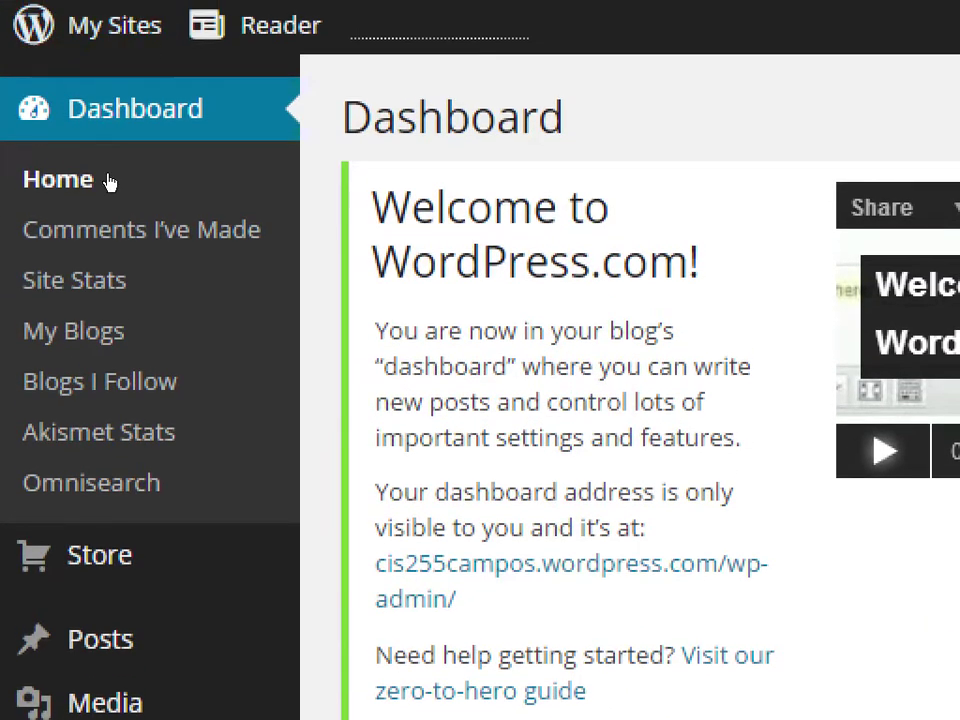
pyautogui.scroll(-2, 38, 507)
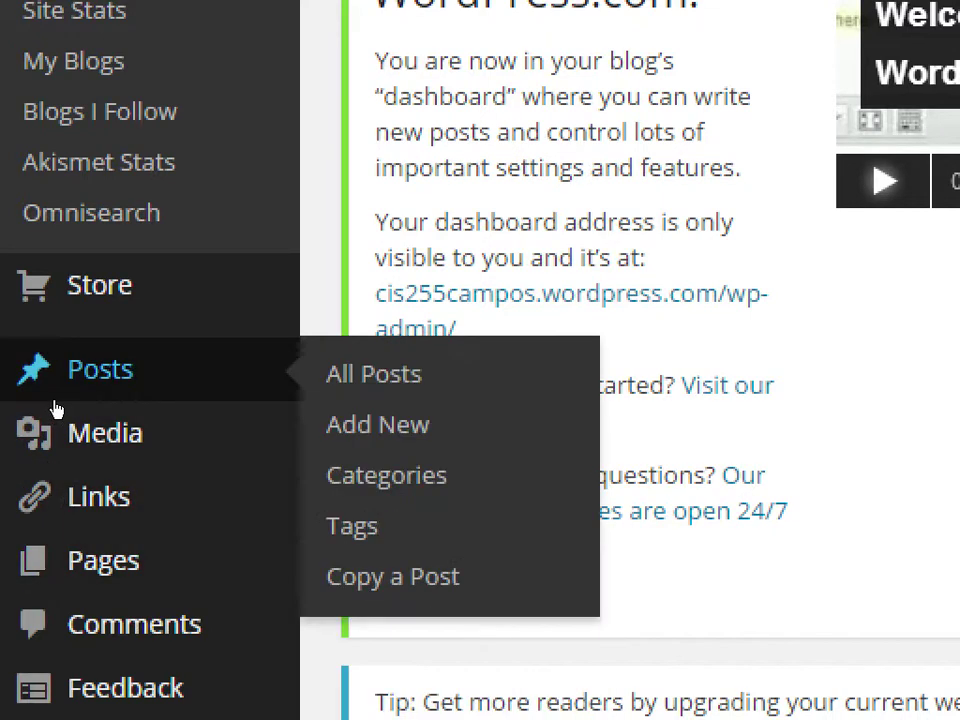
pyautogui.scroll(-3, 40, 600)
pyautogui.moveTo(28, 625)
pyautogui.scroll(-2, 28, 625)
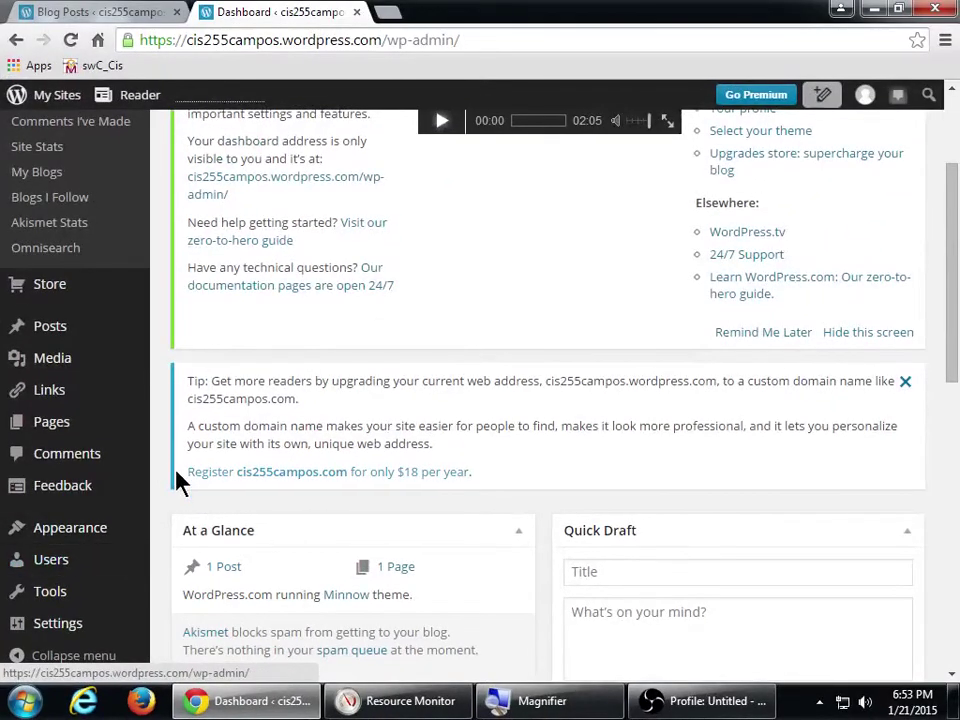
pyautogui.scroll(2, 160, 474)
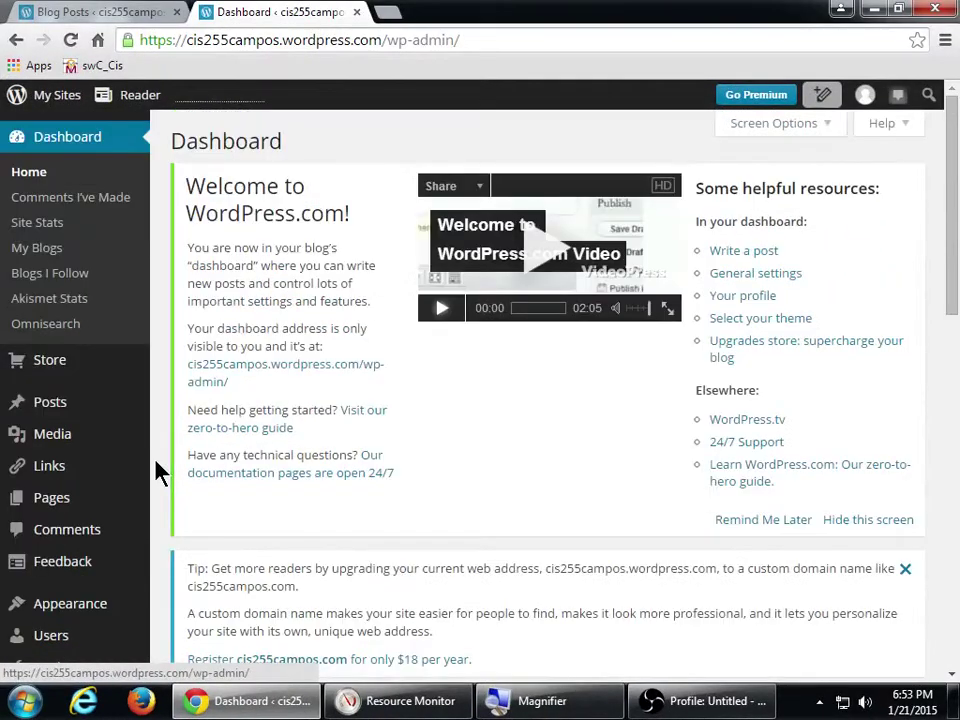
pyautogui.scroll(-4, 208, 528)
pyautogui.scroll(-2, 208, 528)
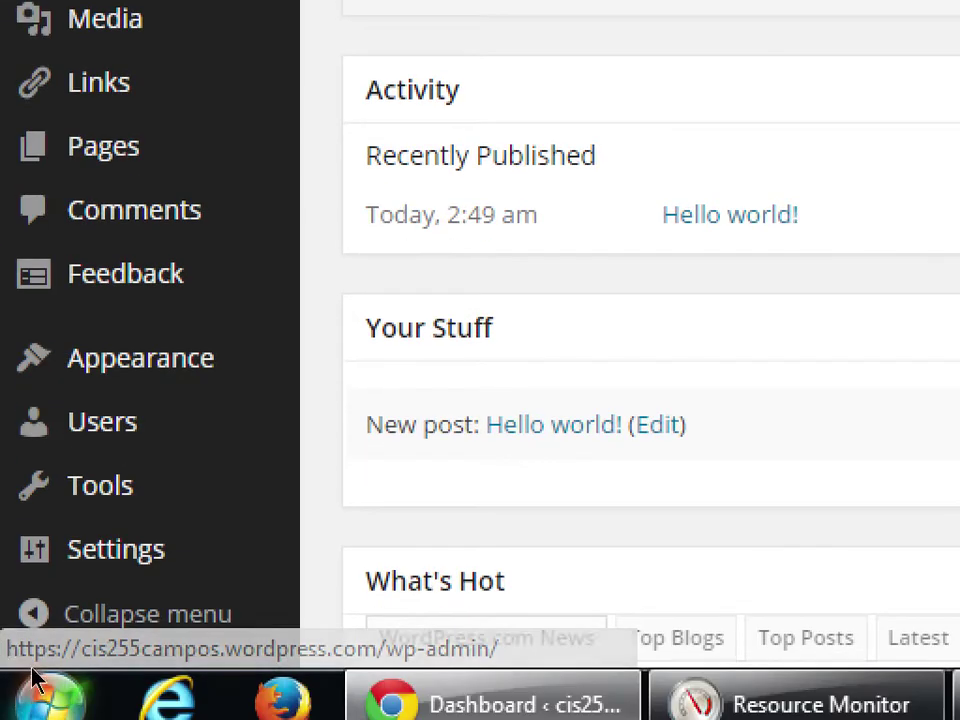
pyautogui.moveTo(22, 655)
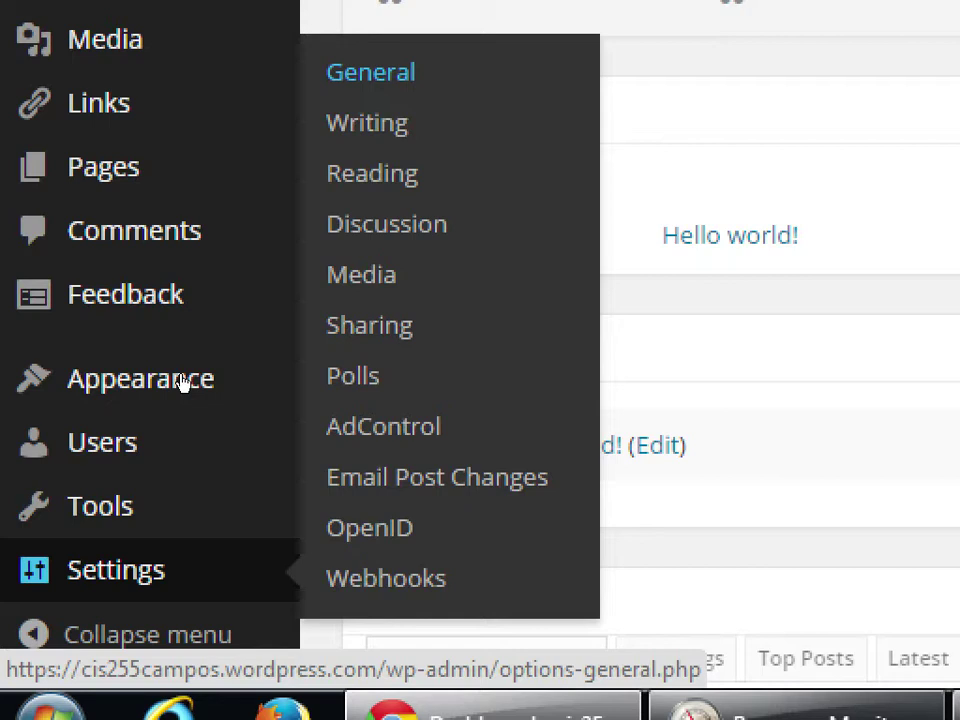
# - Replace the site title with 'Victor's Designs' and select the site address in the address bar
pyautogui.scroll(-3, 411, 407)
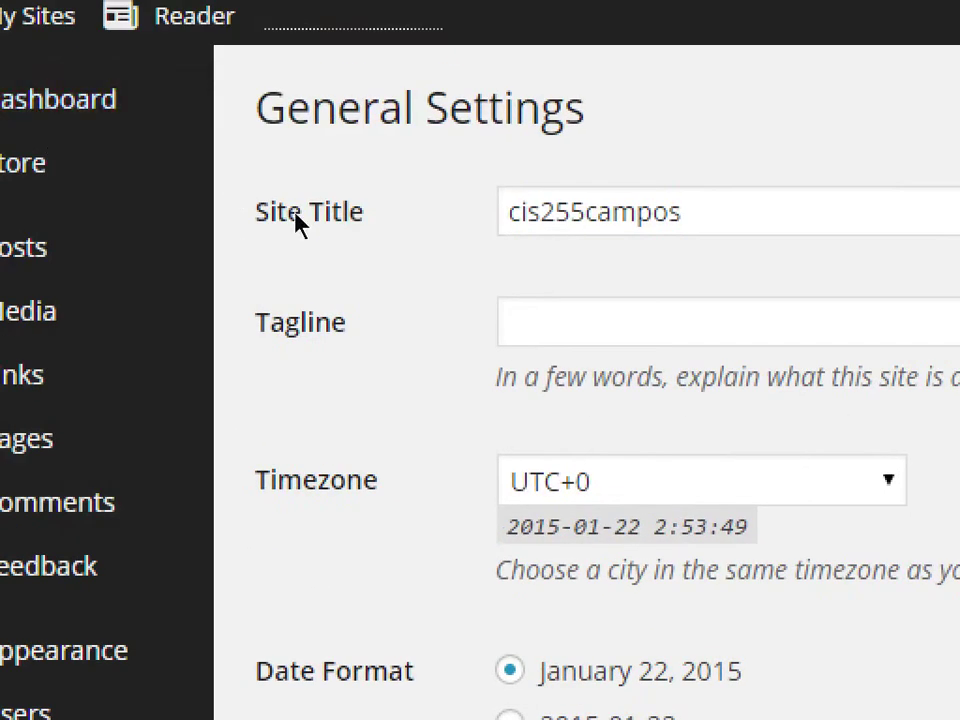
pyautogui.click(406, 194)
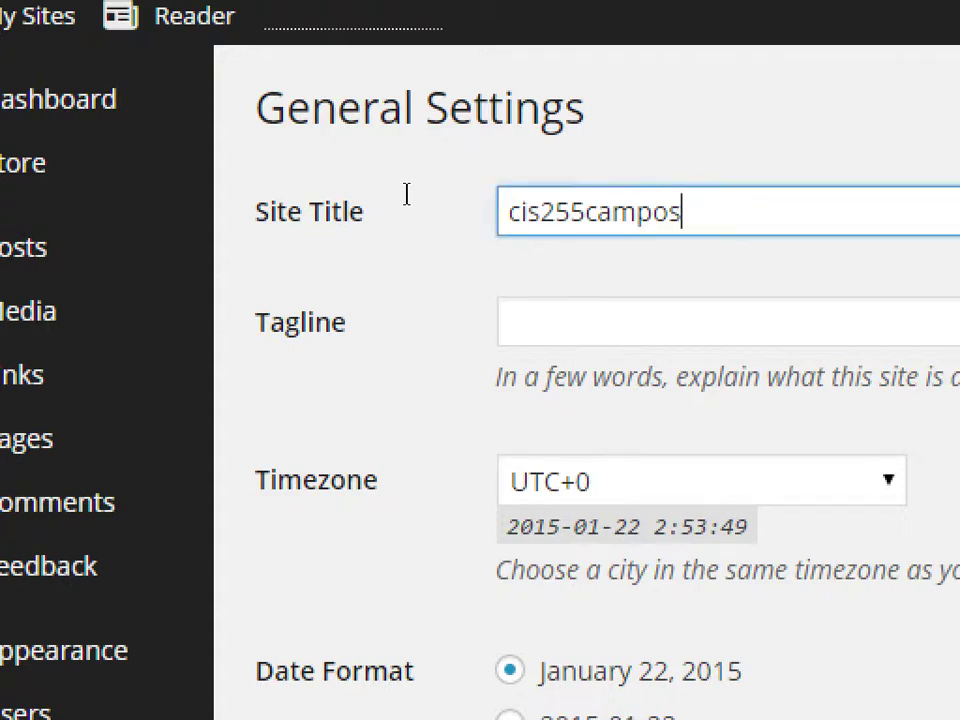
pyautogui.hotkey('ctrl', 'a')
pyautogui.write("Victor's Des")
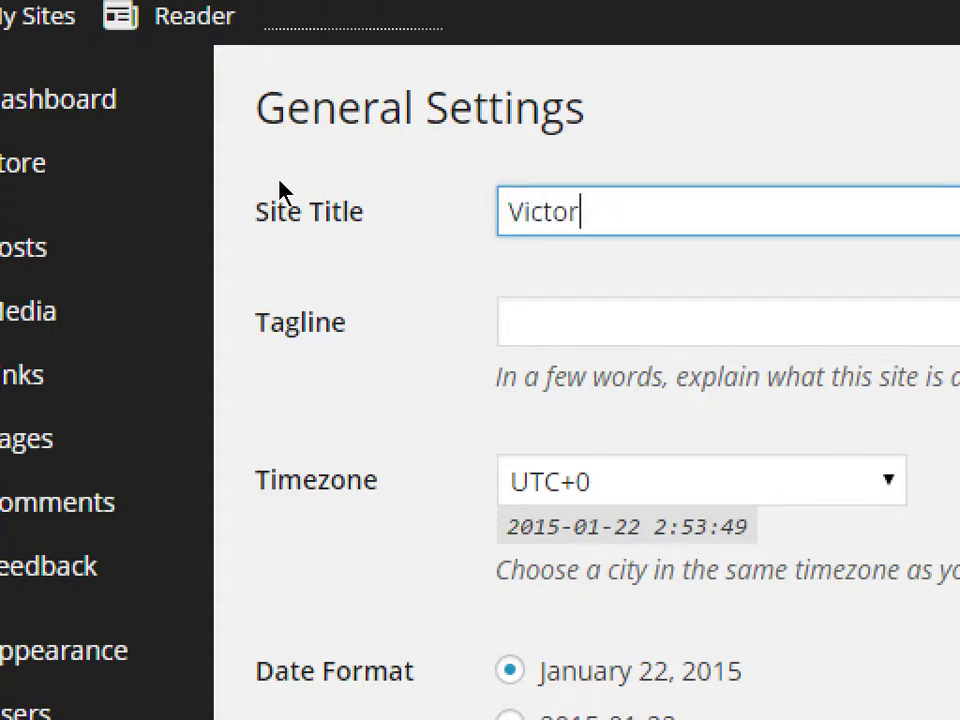
pyautogui.write('igns')
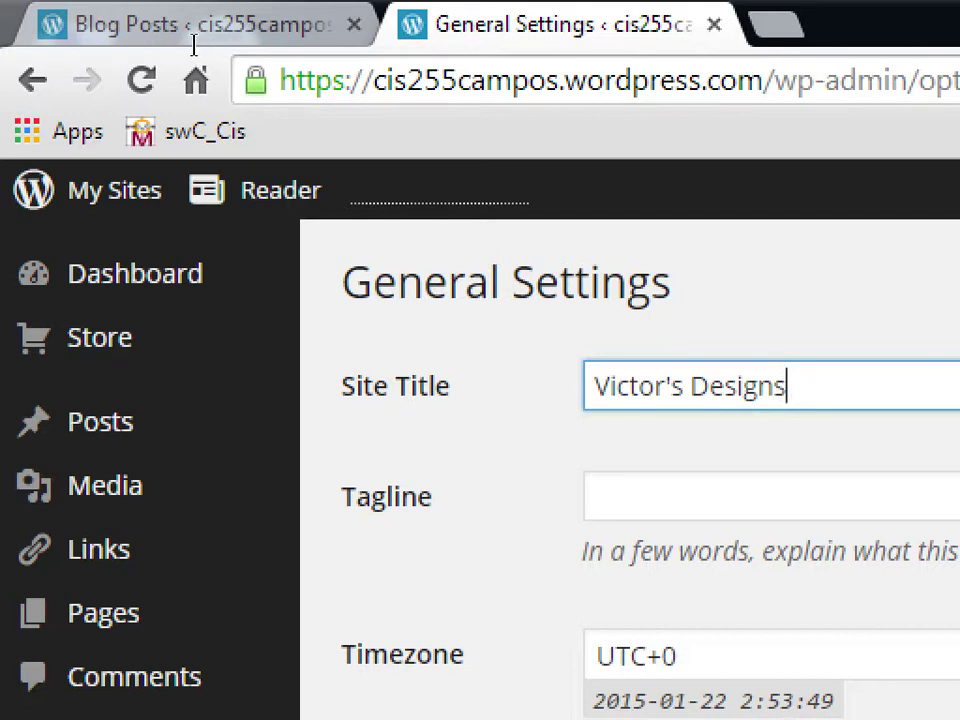
pyautogui.moveTo(675, 80); pyautogui.dragTo(335, 45)
pyautogui.hotkey('shift', 'Right')
pyautogui.hotkey('shift', 'Right')
pyautogui.hotkey('shift', 'Right')
pyautogui.hotkey('shift', 'Right')
pyautogui.hotkey('shift', 'Right')
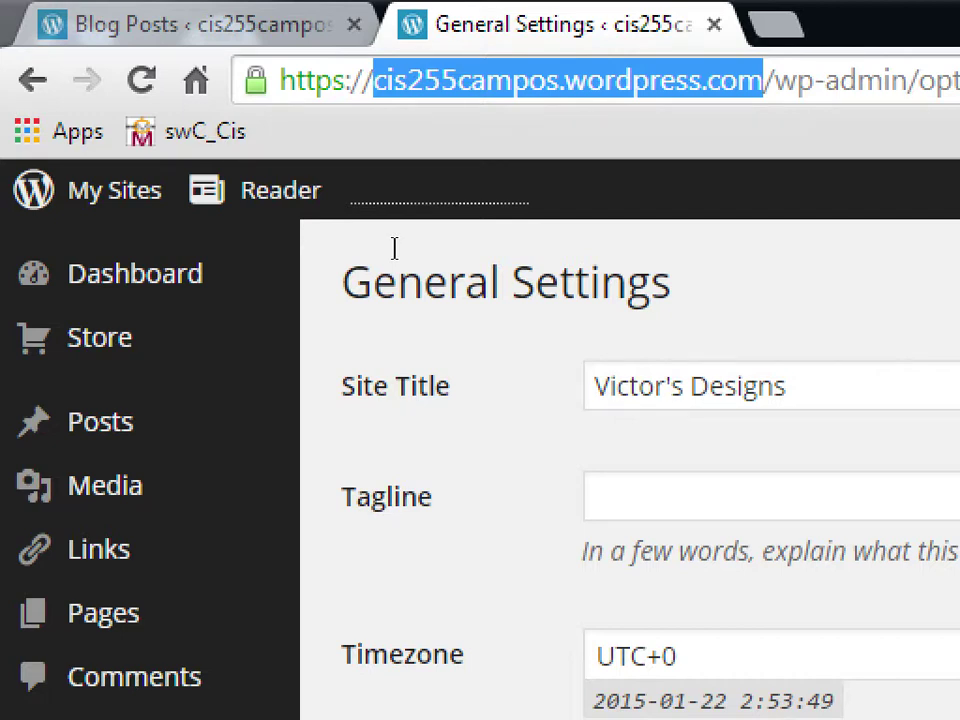
# - Change the site title to 'PmD Interactive'
pyautogui.press('Tab')
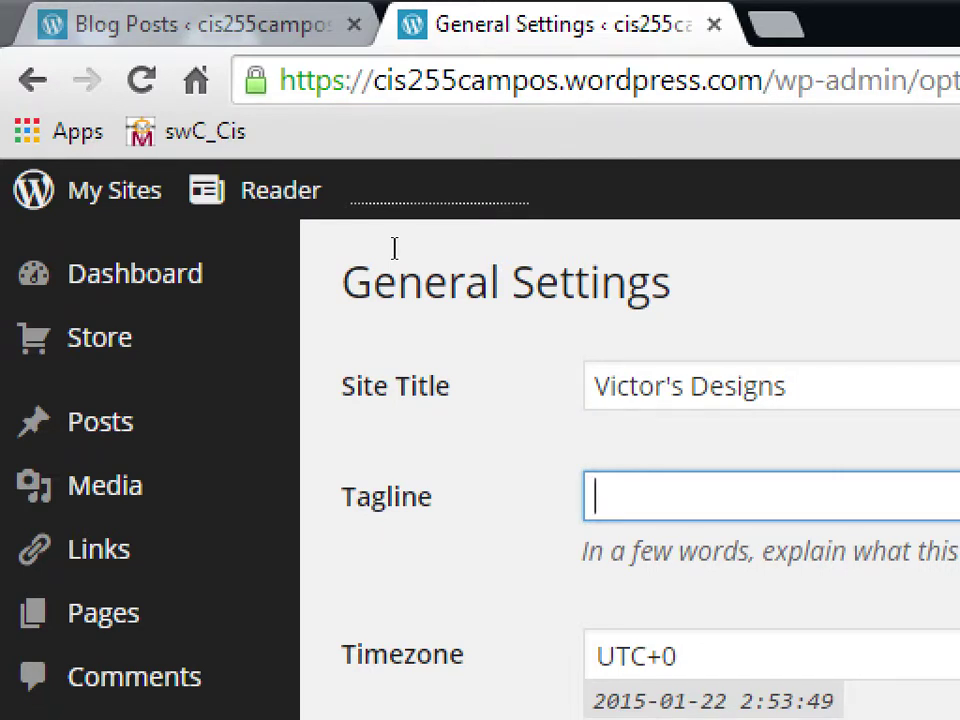
pyautogui.hotkey('shift', 'Tab')
pyautogui.write('P')
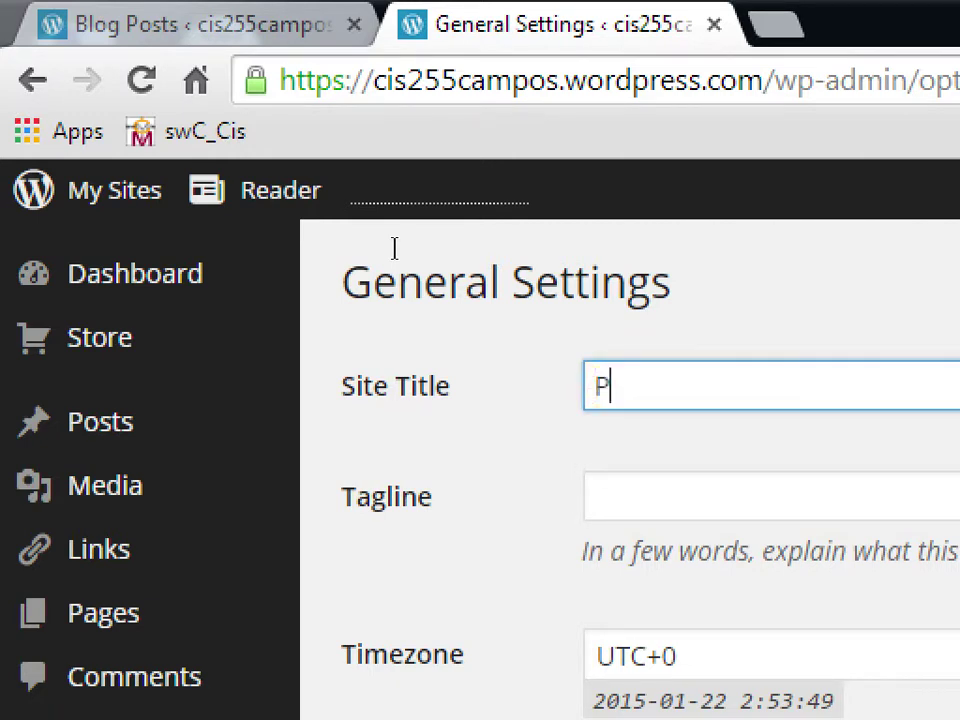
pyautogui.write('mD Interacrt')
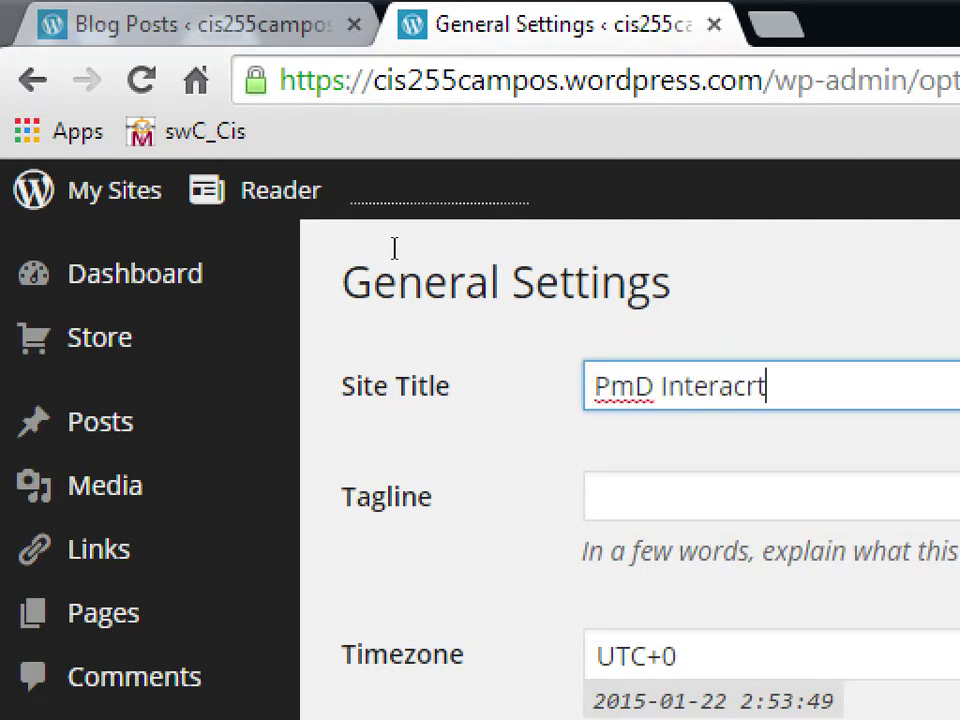
pyautogui.write('i')
pyautogui.press('BackSpace')
pyautogui.press('BackSpace')
pyautogui.press('BackSpace')
pyautogui.write('tive')
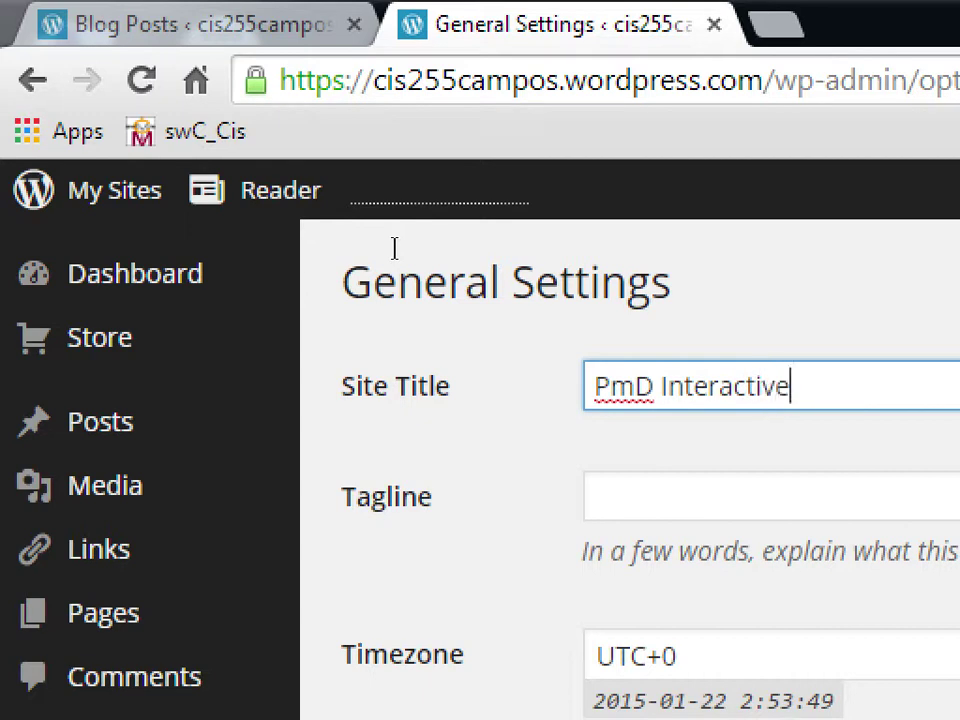
pyautogui.press('Tab')
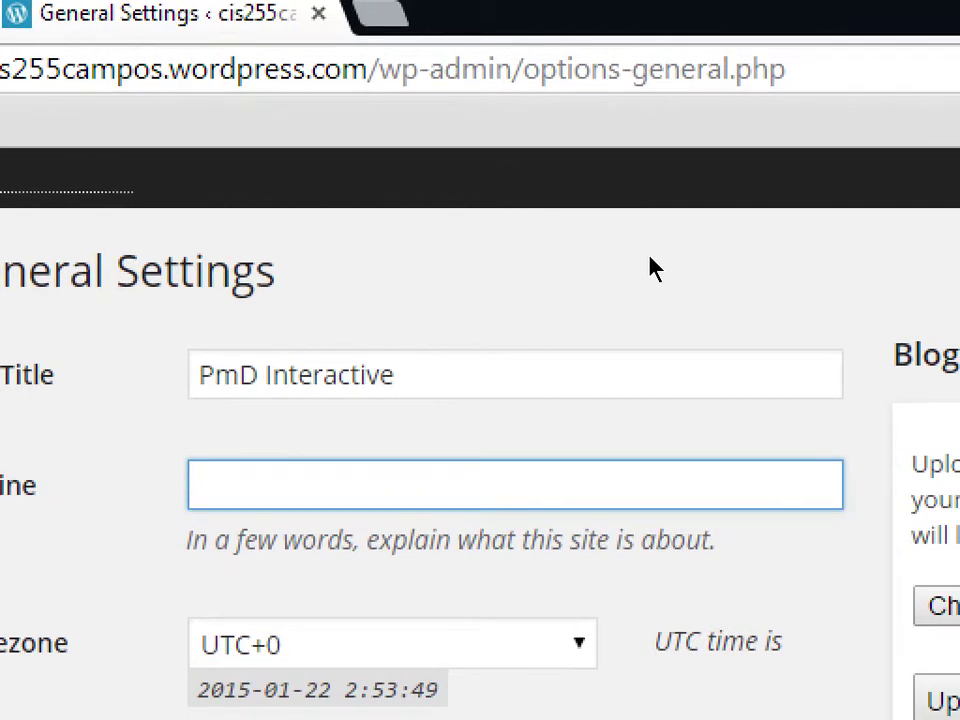
# - Type the tagline 'Web Design Firm in San Diego', then clear the tagline again
pyautogui.write('Web e')
pyautogui.press('BackSpace')
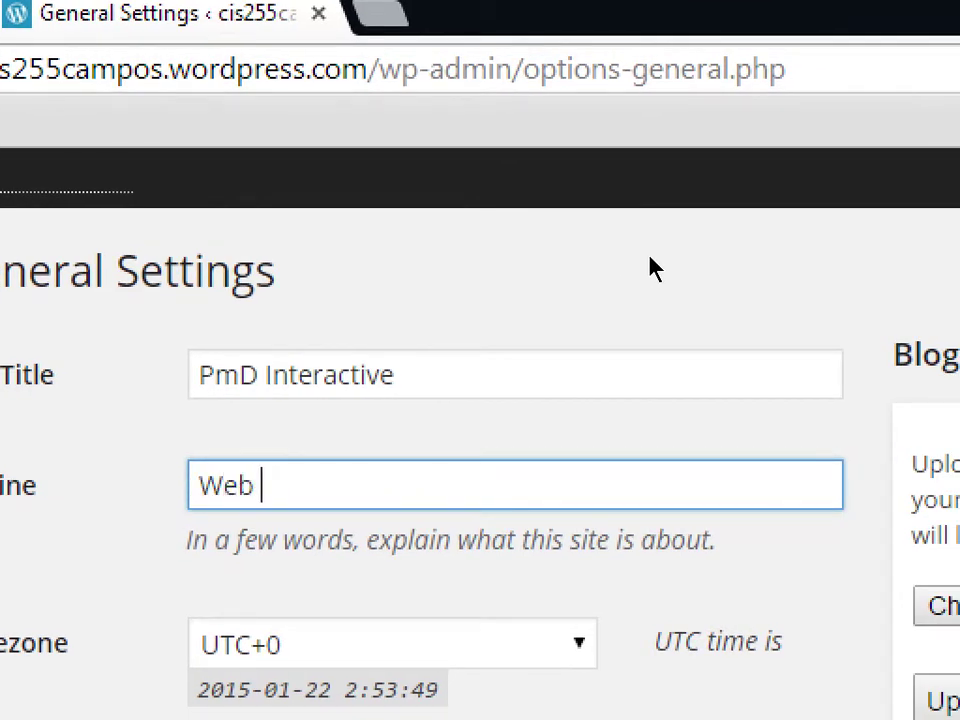
pyautogui.write('Design Firm')
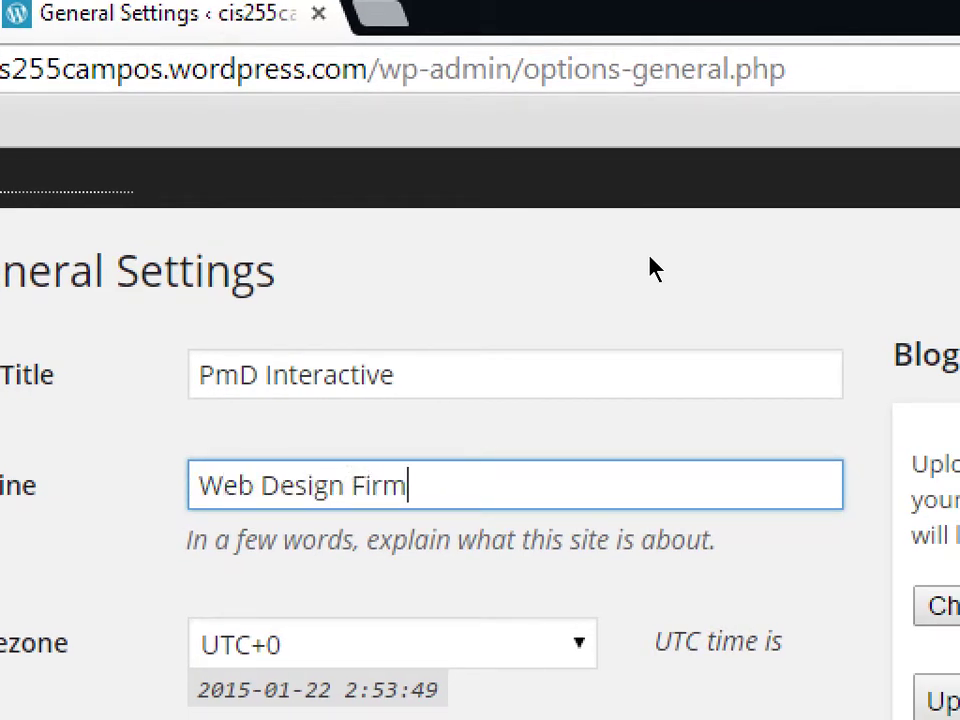
pyautogui.write(' in San Diego')
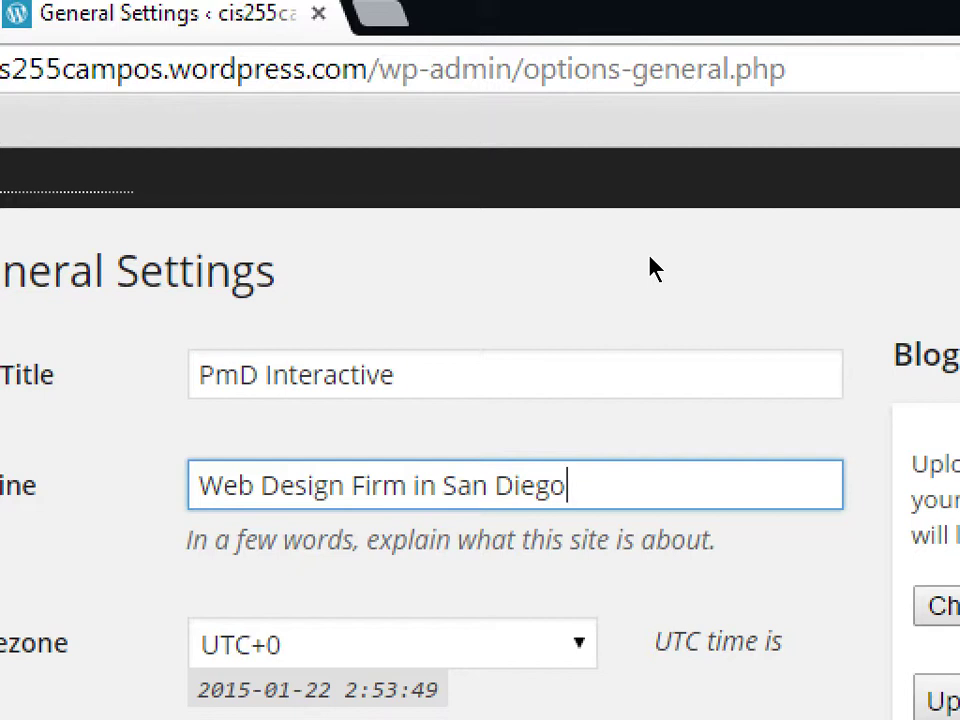
pyautogui.press('BackSpace')
pyautogui.press('BackSpace')
pyautogui.press('BackSpace')
pyautogui.press('BackSpace')
pyautogui.press('BackSpace')
pyautogui.press('BackSpace')
pyautogui.press('BackSpace')
pyautogui.press('BackSpace')
pyautogui.press('BackSpace')
pyautogui.press('BackSpace')
pyautogui.press('BackSpace')
pyautogui.press('BackSpace')
pyautogui.press('BackSpace')
pyautogui.press('BackSpace')
pyautogui.press('BackSpace')
pyautogui.press('BackSpace')
pyautogui.press('BackSpace')
pyautogui.press('BackSpace')
pyautogui.press('BackSpace')
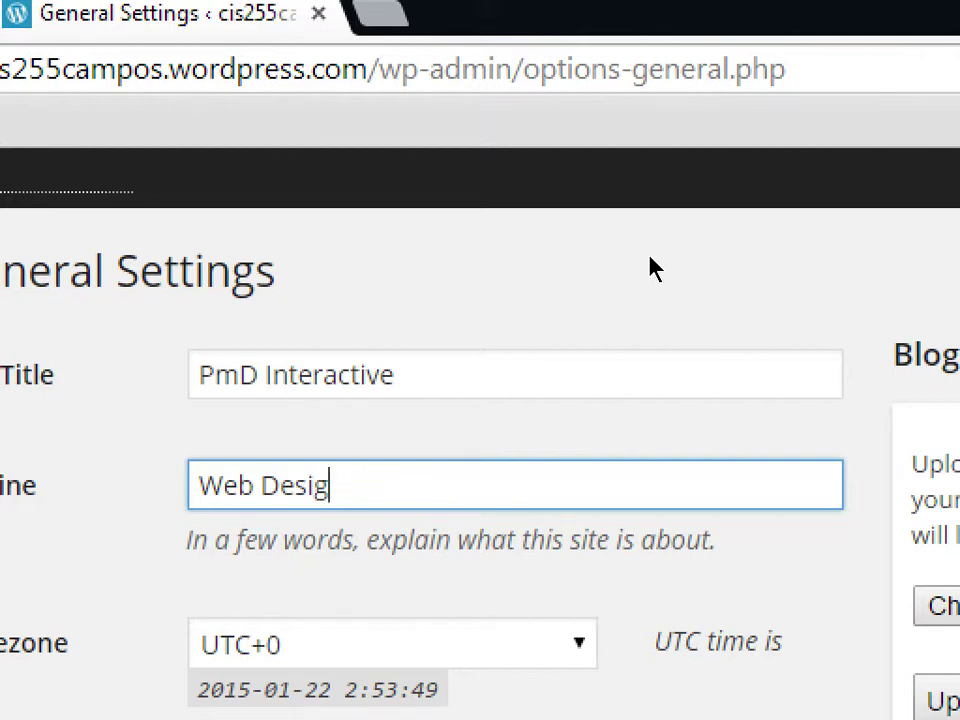
pyautogui.press('BackSpace')
pyautogui.press('BackSpace')
pyautogui.press('BackSpace')
pyautogui.press('BackSpace')
pyautogui.press('BackSpace')
pyautogui.press('BackSpace')
pyautogui.press('BackSpace')
pyautogui.press('BackSpace')
pyautogui.press('BackSpace')
pyautogui.hotkey('shift', 'Tab')
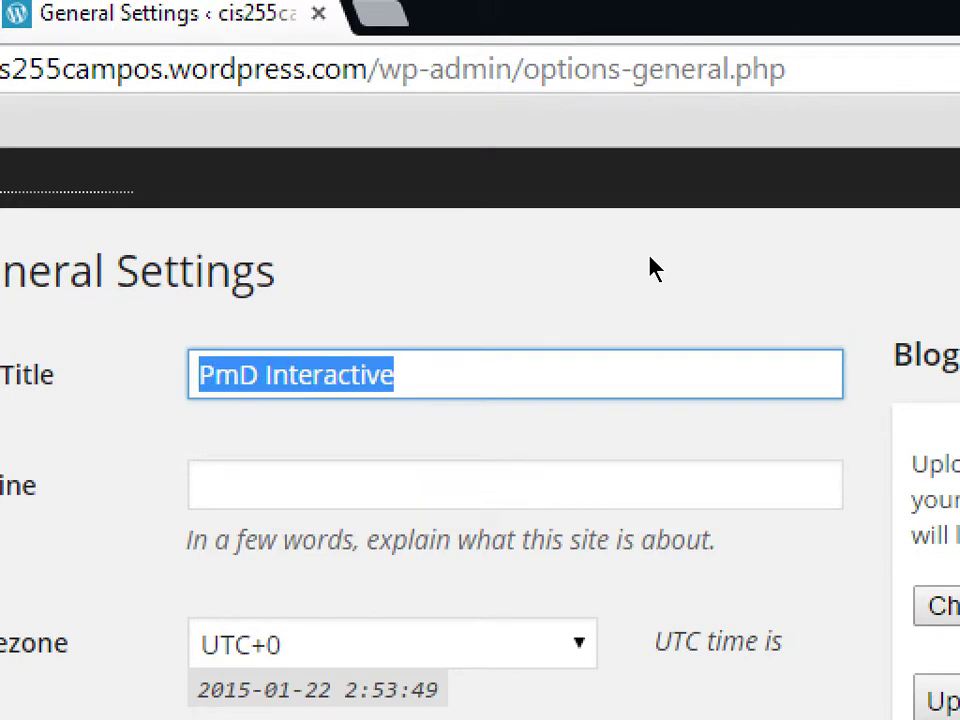
pyautogui.press('Tab')
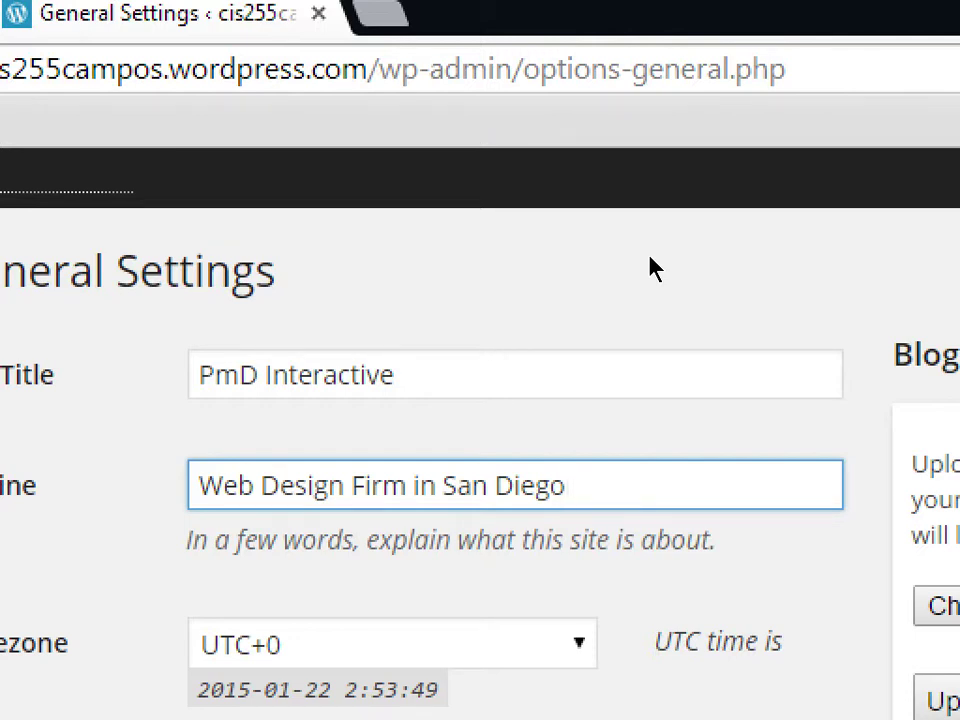
# - Clear the tagline and rename the site title to 'Victor's Designs'
pyautogui.hotkey('ctrl', 'a')
pyautogui.press('BackSpace')
pyautogui.hotkey('shift', 'Tab')
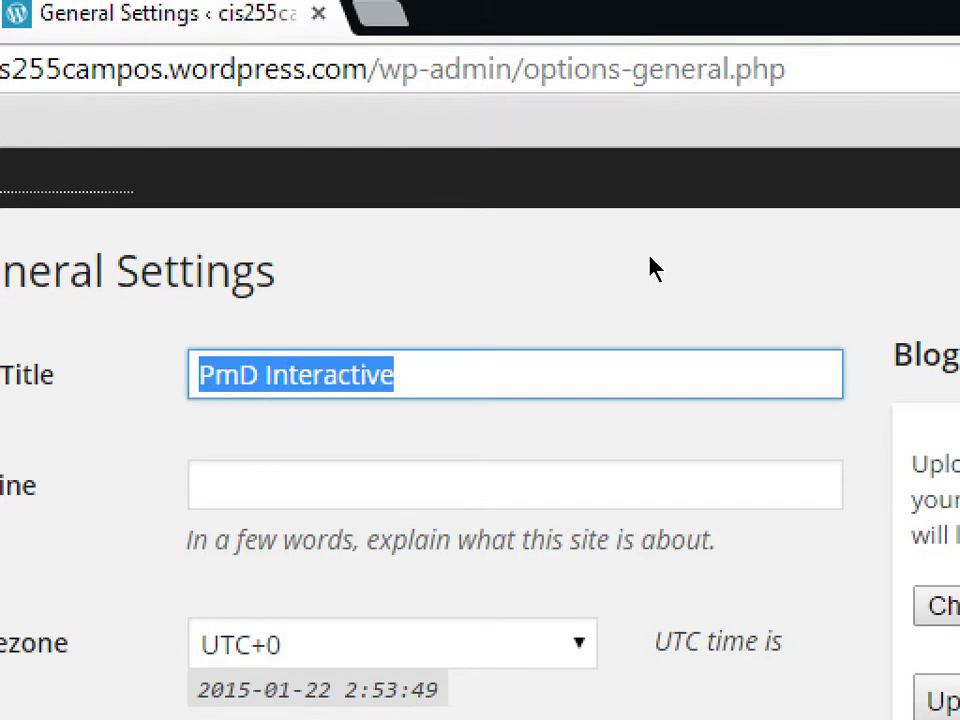
pyautogui.write("Victor's ")
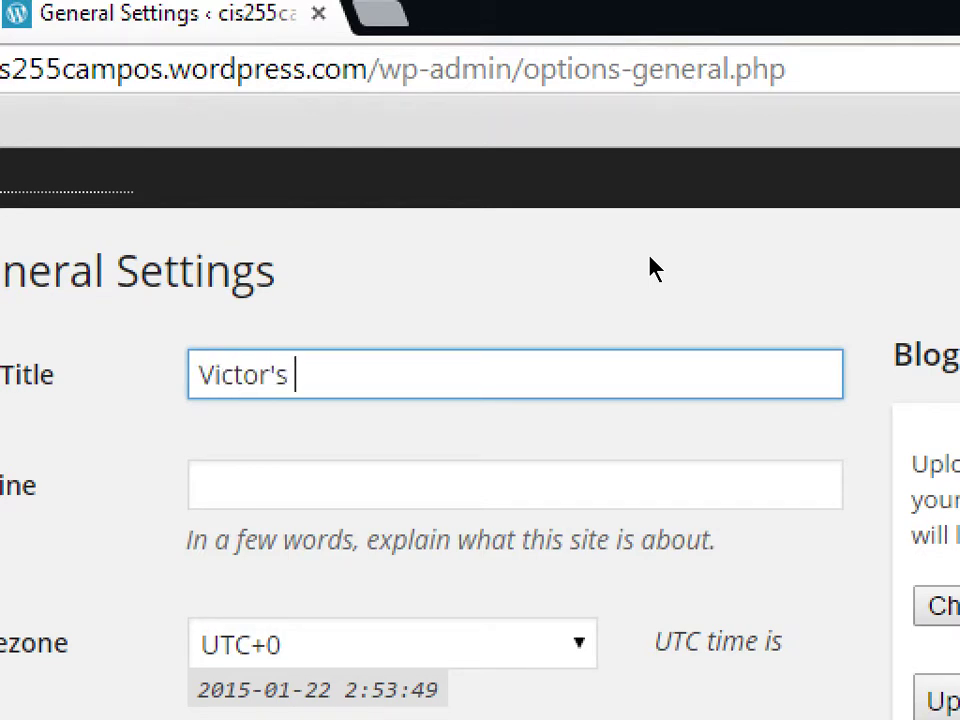
pyautogui.write('Designs')
pyautogui.press('Tab')
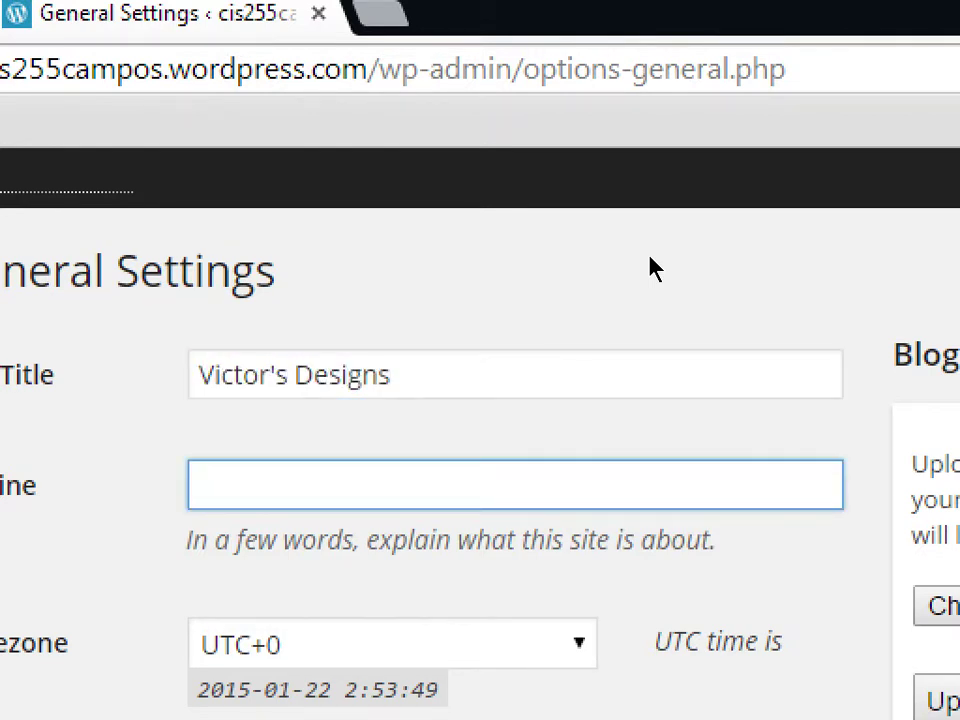
# - Enter the tagline 'The Perfect Web Site For The Perfect You'
pyautogui.write('The aP')
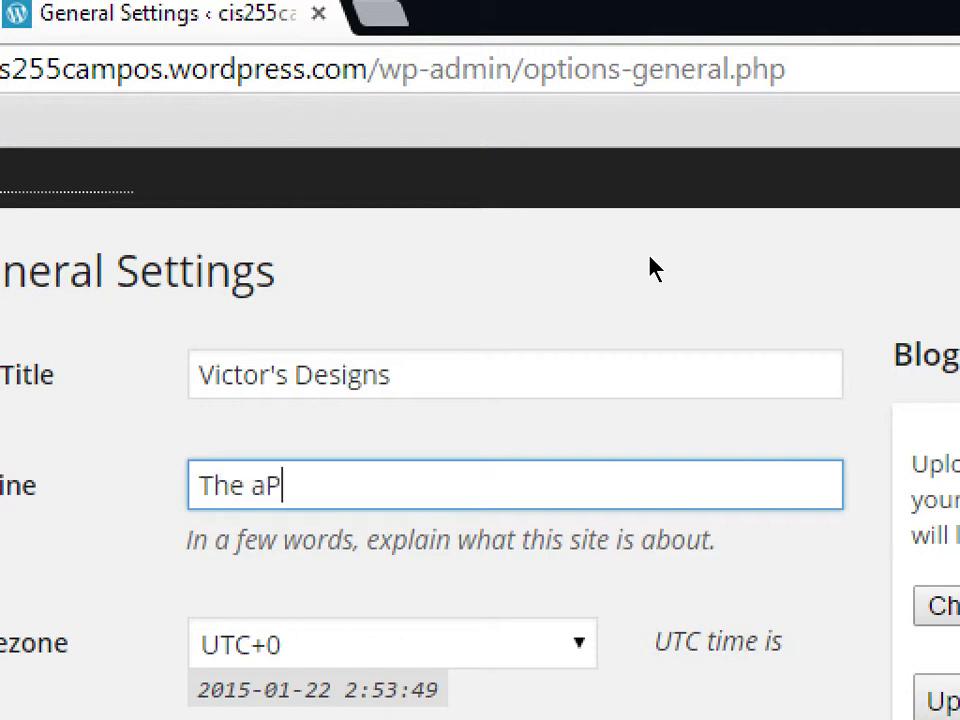
pyautogui.press('BackSpace')
pyautogui.press('BackSpace')
pyautogui.write('Perfect W')
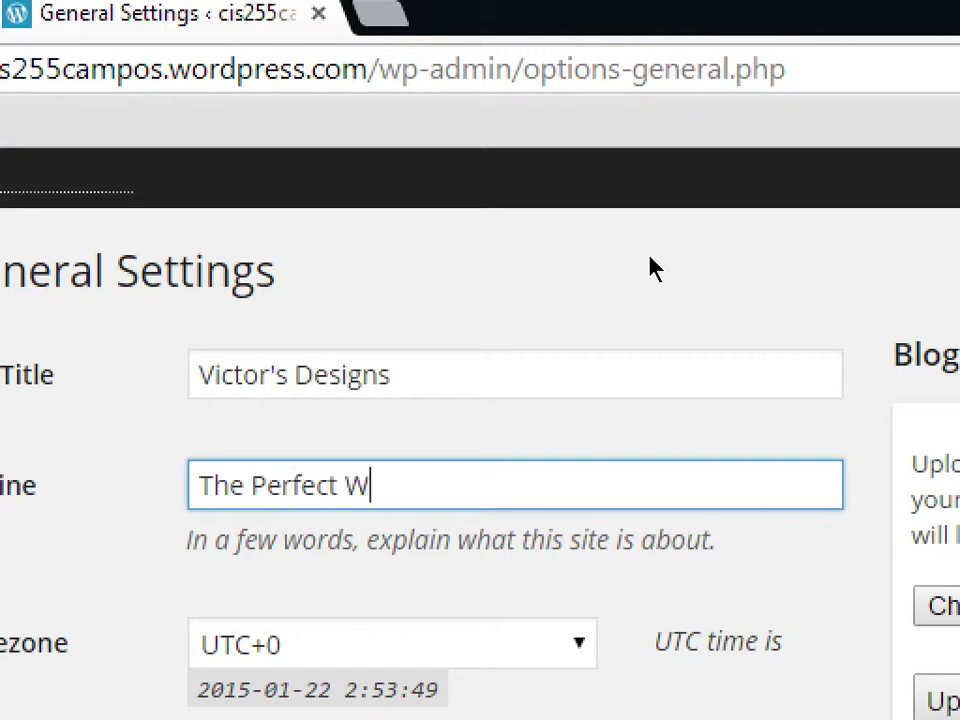
pyautogui.write('eb Site For th')
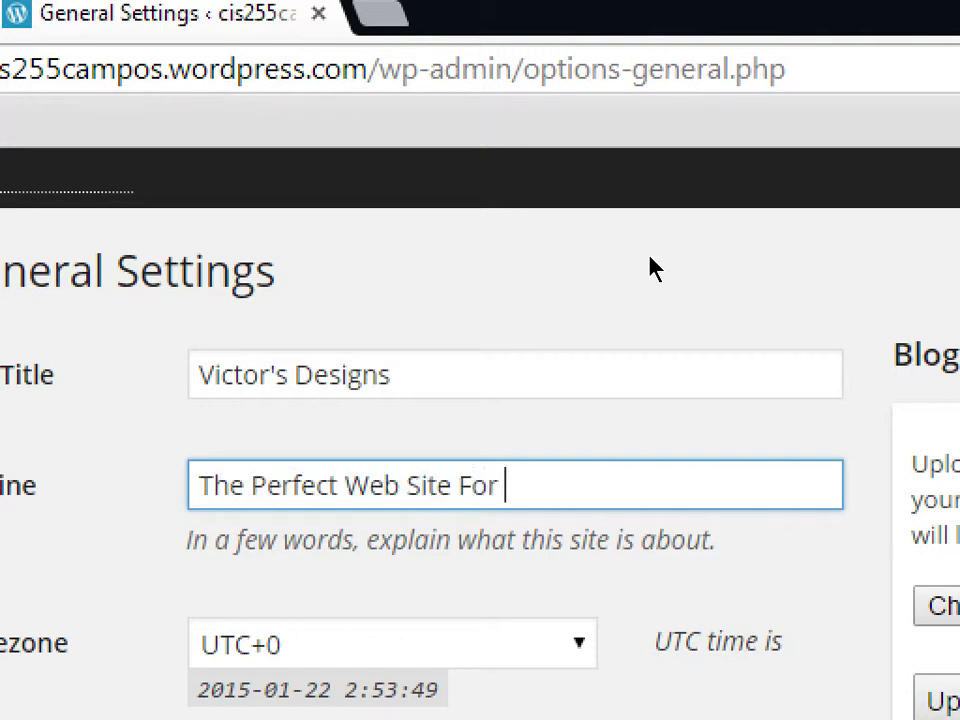
pyautogui.press('BackSpace')
pyautogui.press('BackSpace')
pyautogui.write('Te')
pyautogui.press('BackSpace')
pyautogui.write('he')
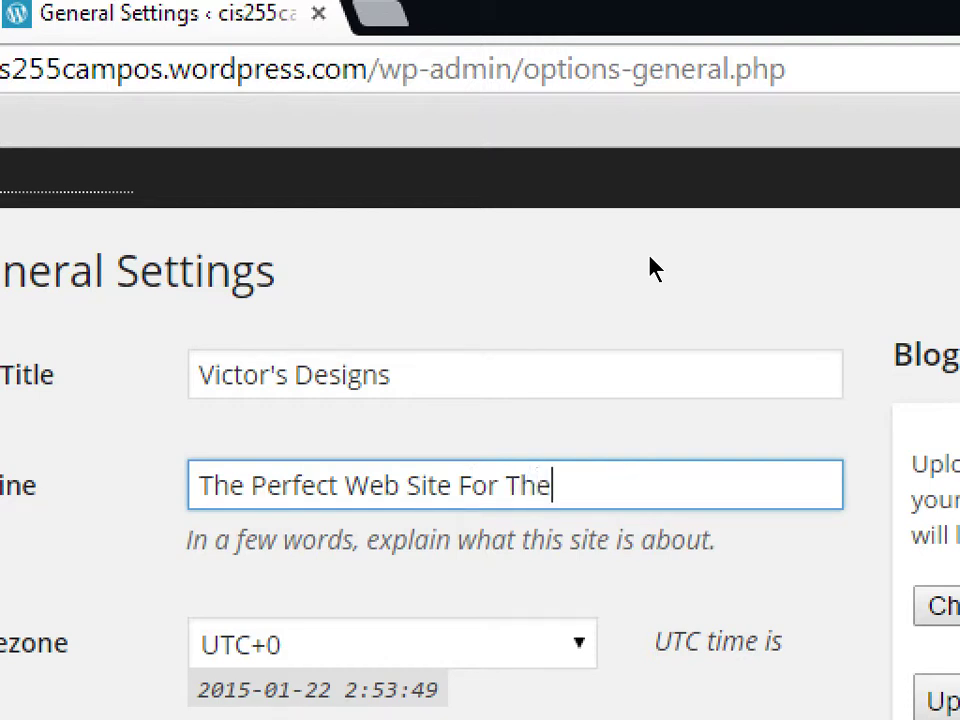
pyautogui.write(' Perfect You')
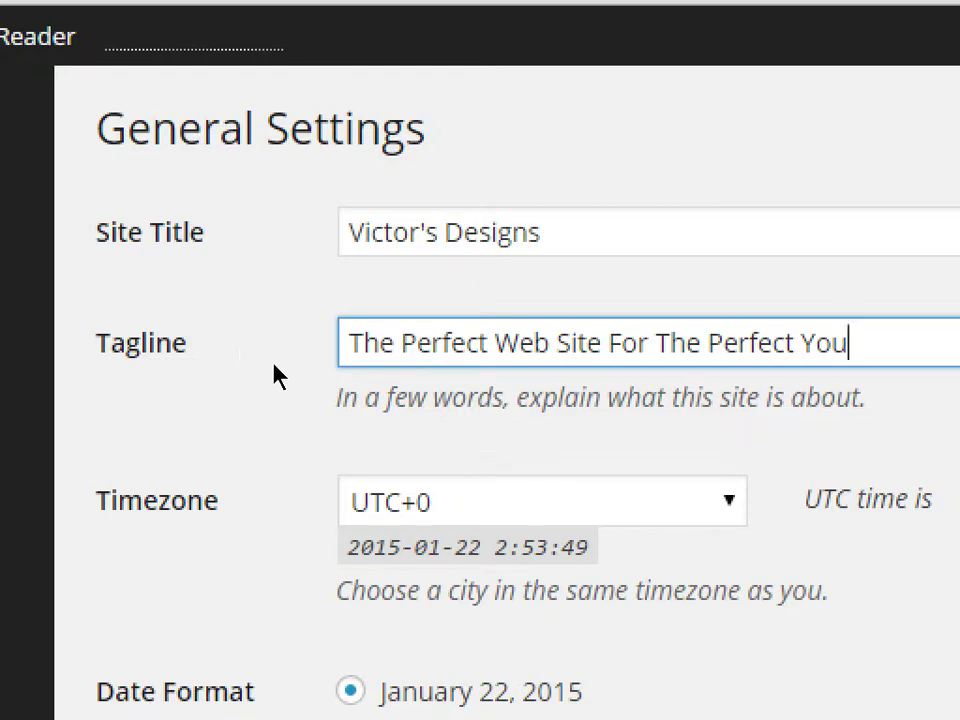
# - Choose Los Angeles from the Timezone dropdown
pyautogui.press('Tab')
pyautogui.hotkey('alt', 'Down')
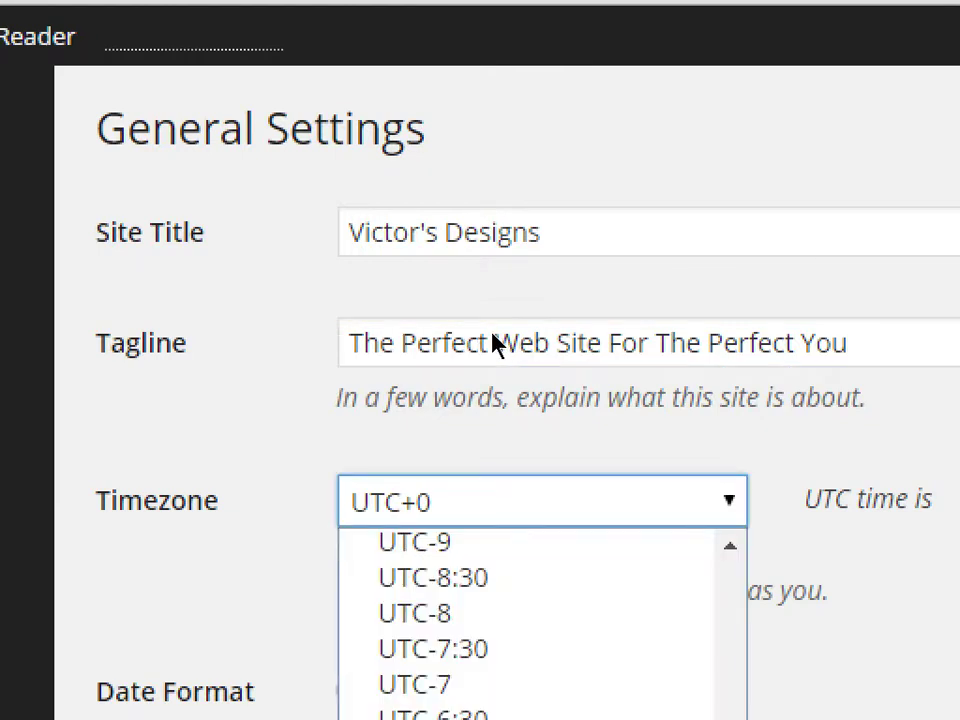
pyautogui.press('Up')
pyautogui.press('Up')
pyautogui.press('Up')
pyautogui.press('Up')
pyautogui.press('Up')
pyautogui.press('Up')
pyautogui.press('Up')
pyautogui.press('Up')
pyautogui.press('Up')
pyautogui.press('Up')
pyautogui.press('Up')
pyautogui.press('Up')
pyautogui.press('Up')
pyautogui.press('Up')
pyautogui.press('Up')
pyautogui.press('Up')
pyautogui.press('Up')
pyautogui.press('Up')
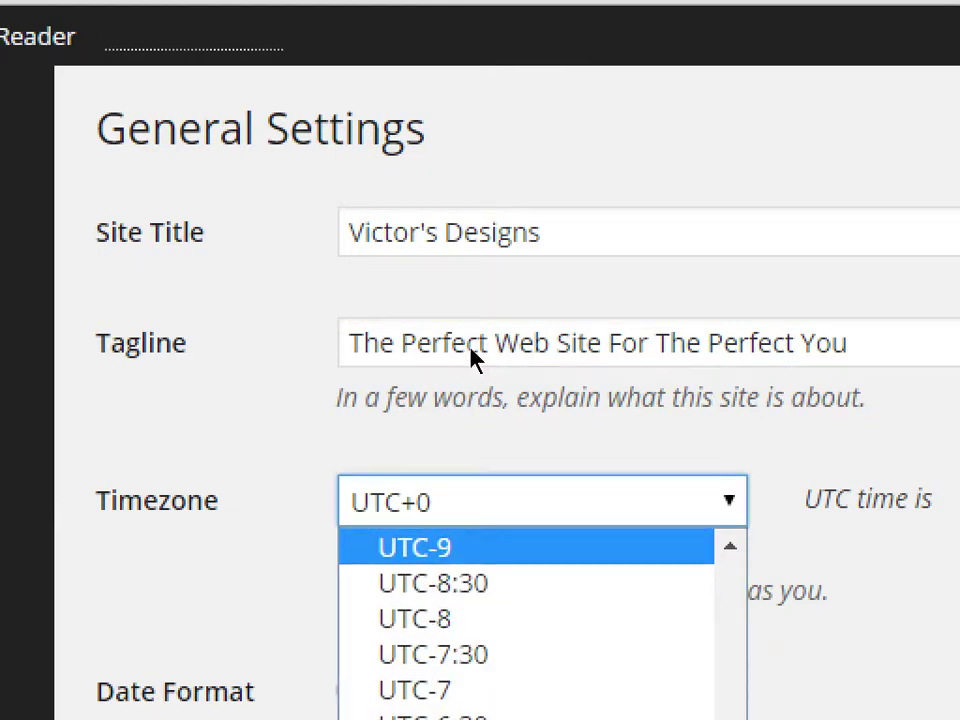
pyautogui.press('Down')
pyautogui.press('Down')
pyautogui.press('Down')
pyautogui.press('Down')
pyautogui.press('Down')
pyautogui.press('Down')
pyautogui.press('Down')
pyautogui.press('Down')
pyautogui.press('Down')
pyautogui.press('Down')
pyautogui.press('Down')
pyautogui.press('Up')
pyautogui.press('Up')
pyautogui.press('Up')
pyautogui.press('Up')
pyautogui.press('Up')
pyautogui.press('Up')
pyautogui.press('Up')
pyautogui.press('Up')
pyautogui.press('Up')
pyautogui.press('Up')
pyautogui.press('Up')
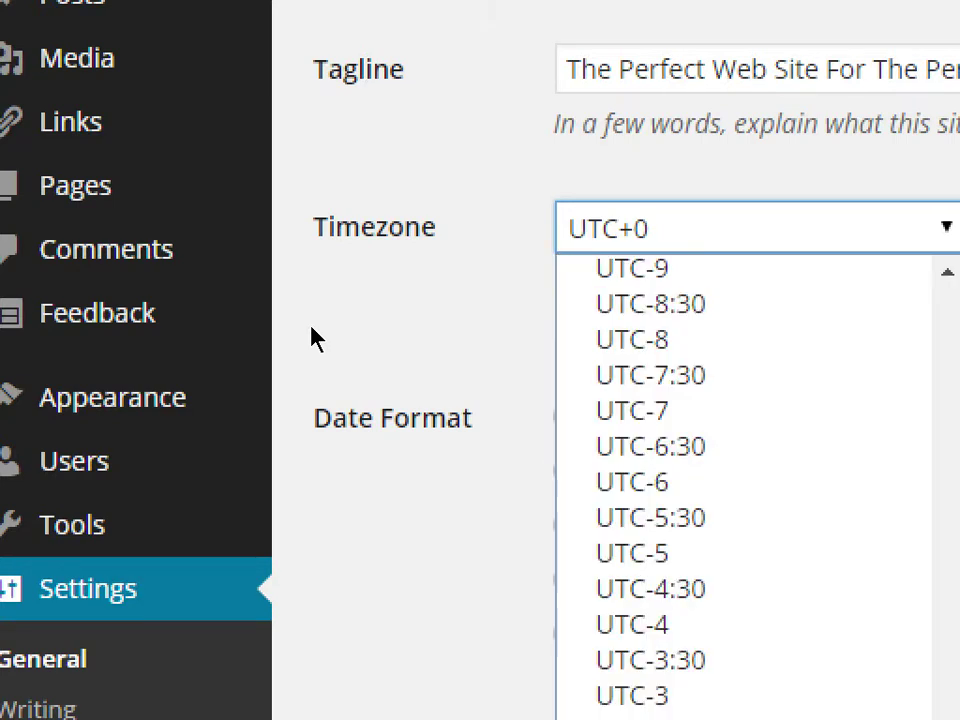
pyautogui.write('los')
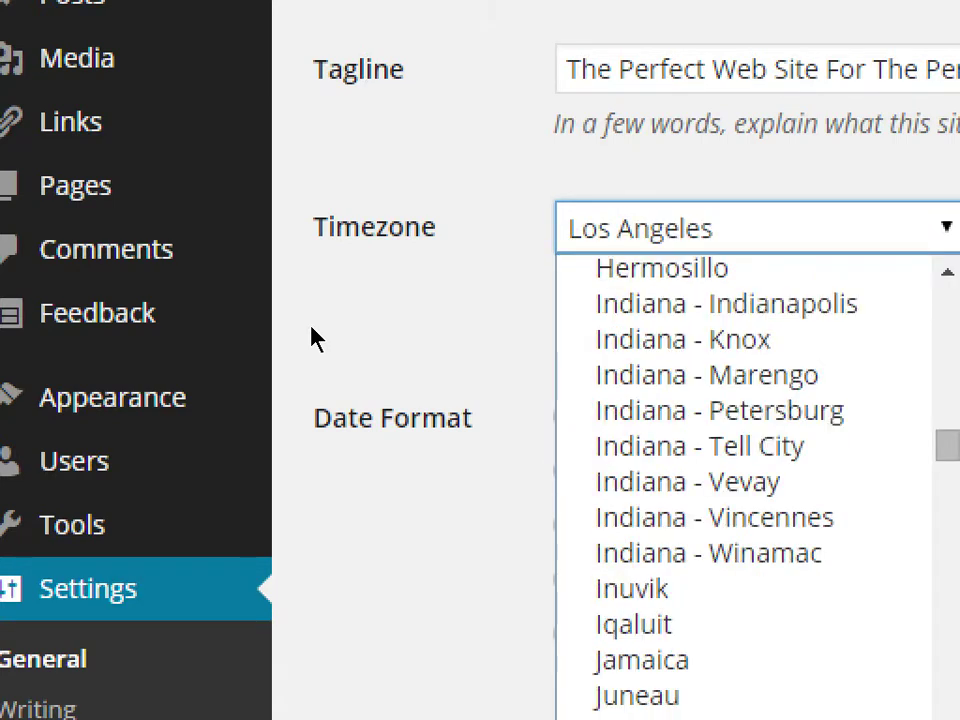
pyautogui.scroll(-2, 339, 626)
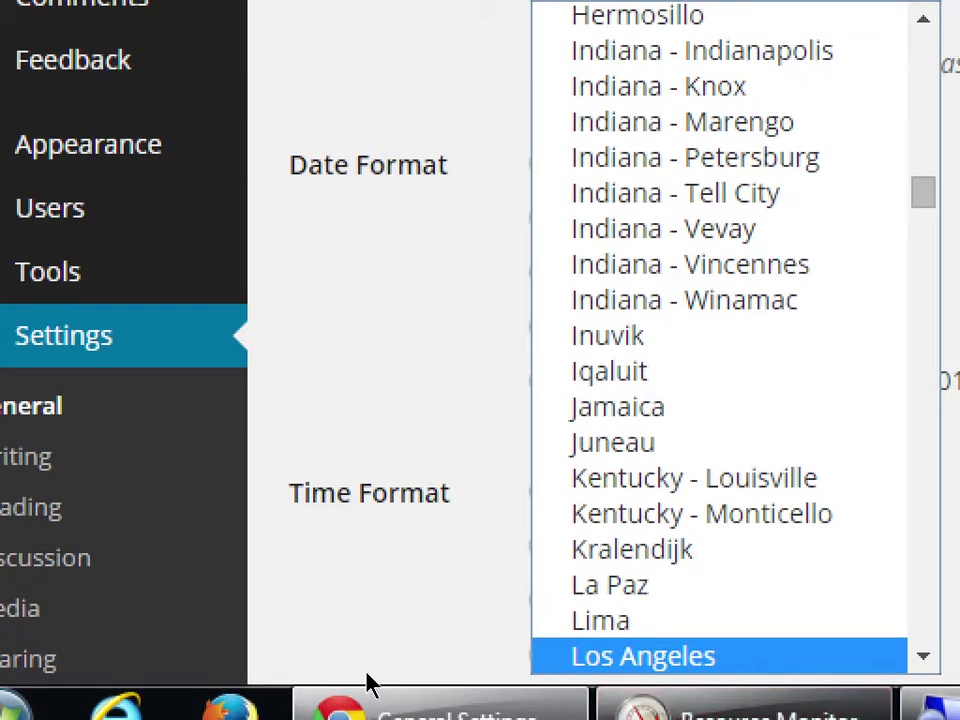
pyautogui.press('Return')
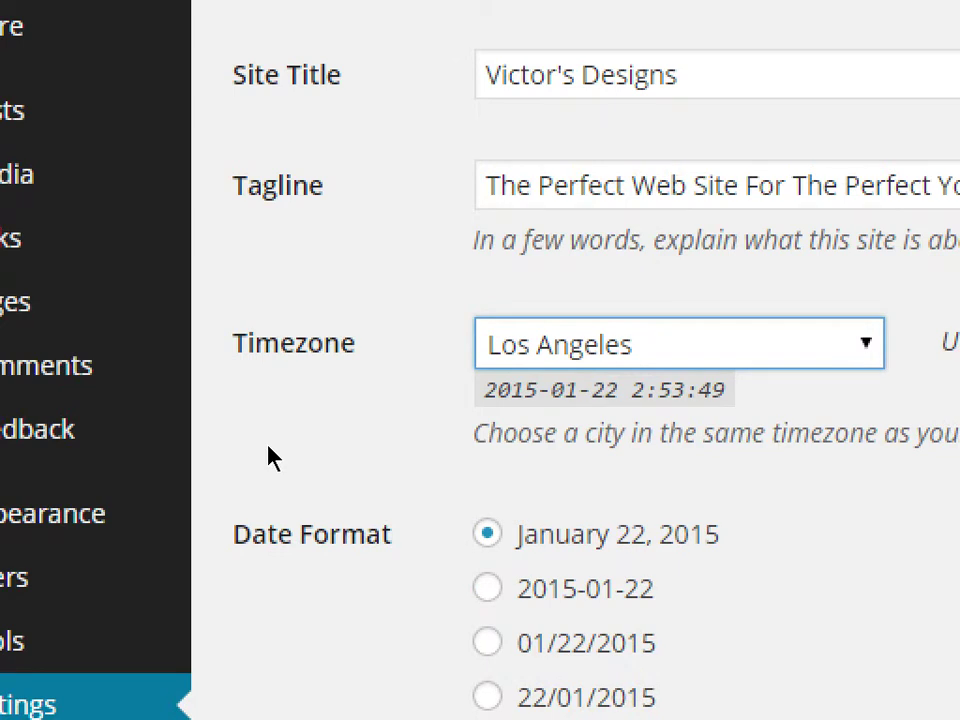
pyautogui.scroll(-2, 268, 456)
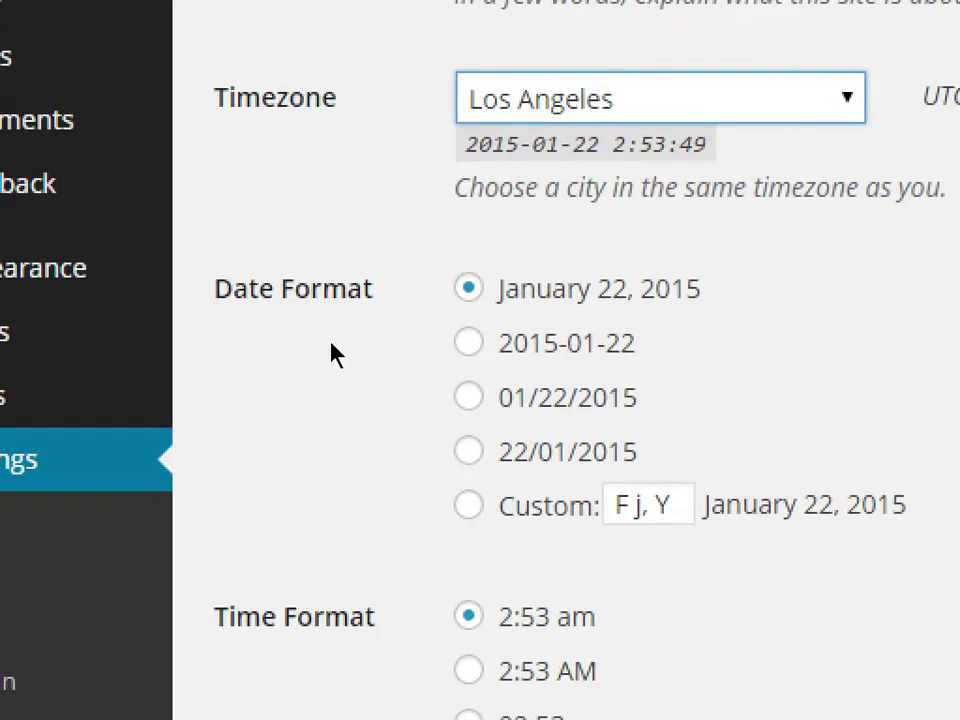
pyautogui.scroll(-2, 287, 485)
pyautogui.scroll(-2, 266, 420)
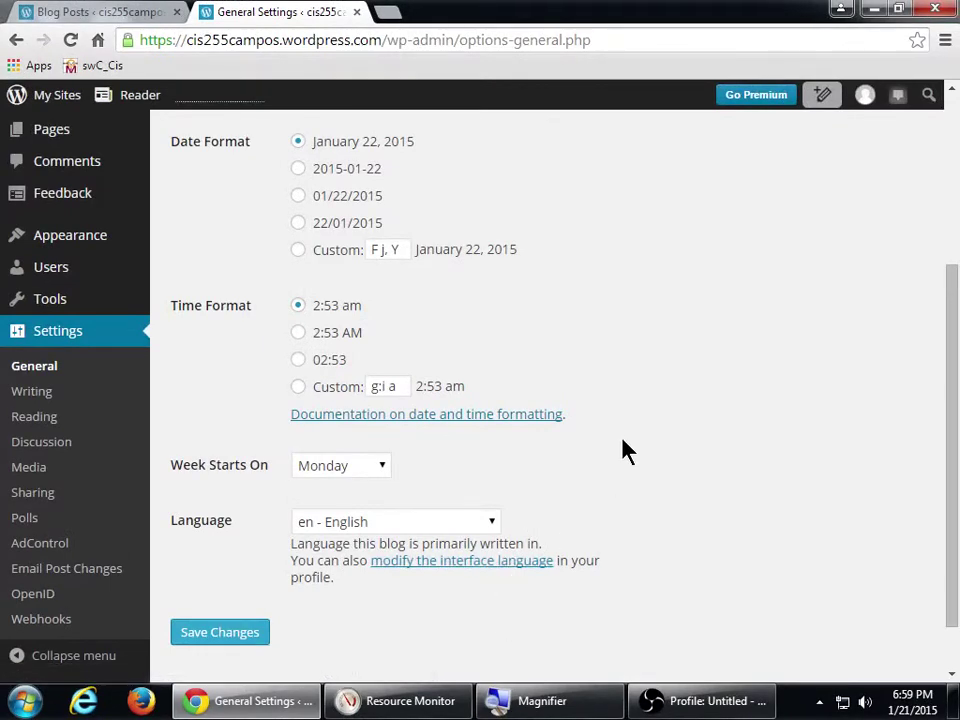
pyautogui.scroll(3, 650, 447)
pyautogui.scroll(-4, 714, 460)
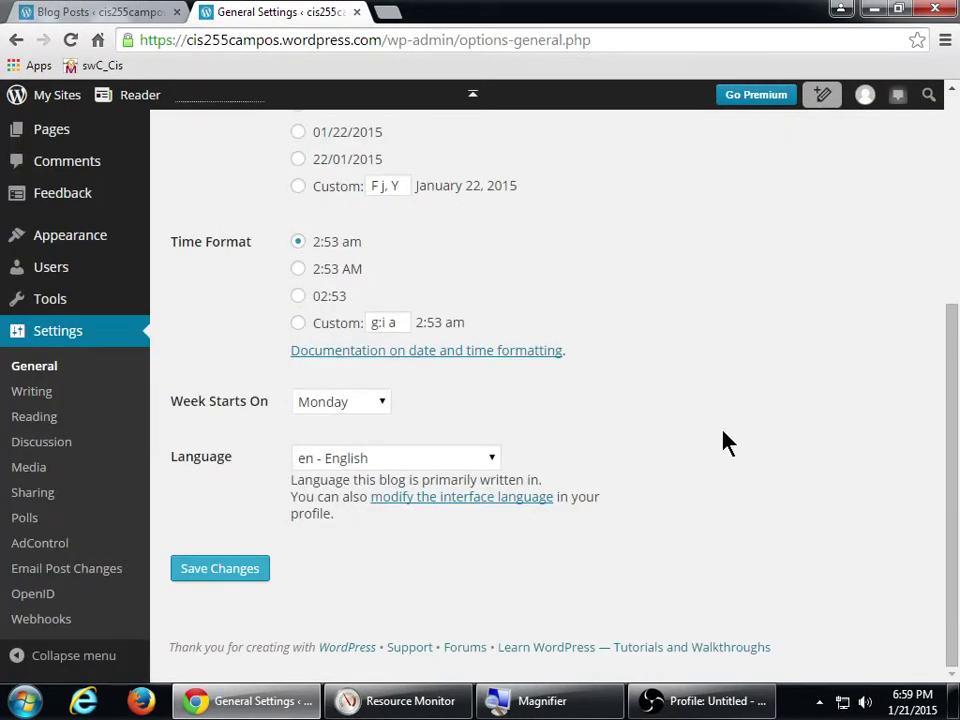
pyautogui.scroll(4, 726, 441)
pyautogui.scroll(-4, 690, 455)
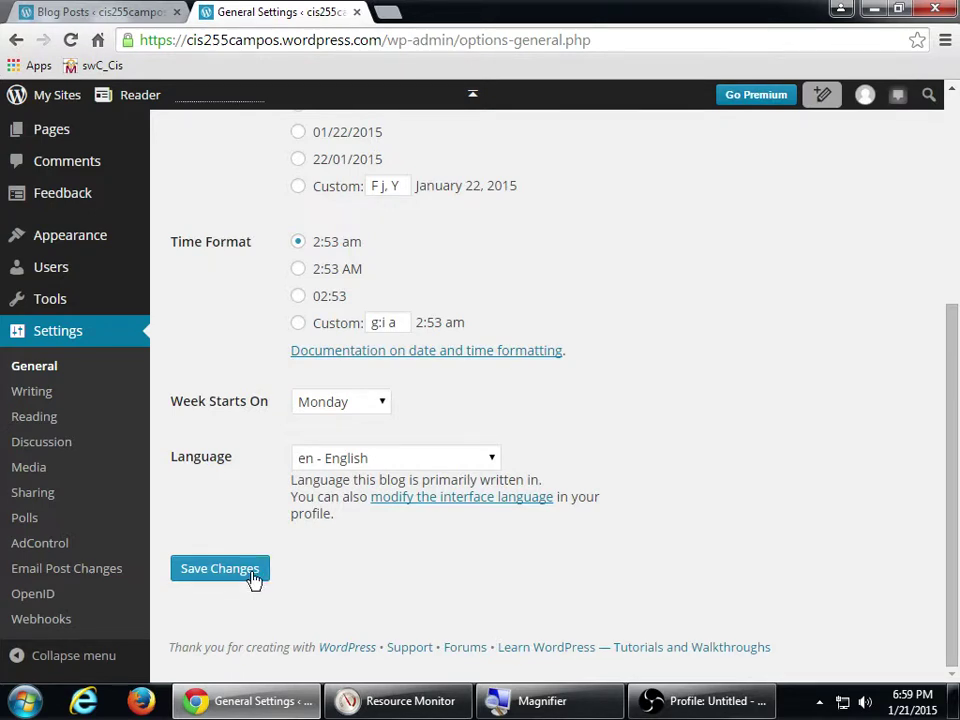
# - Save the General Settings changes and go to the Writing settings
pyautogui.click(253, 579)
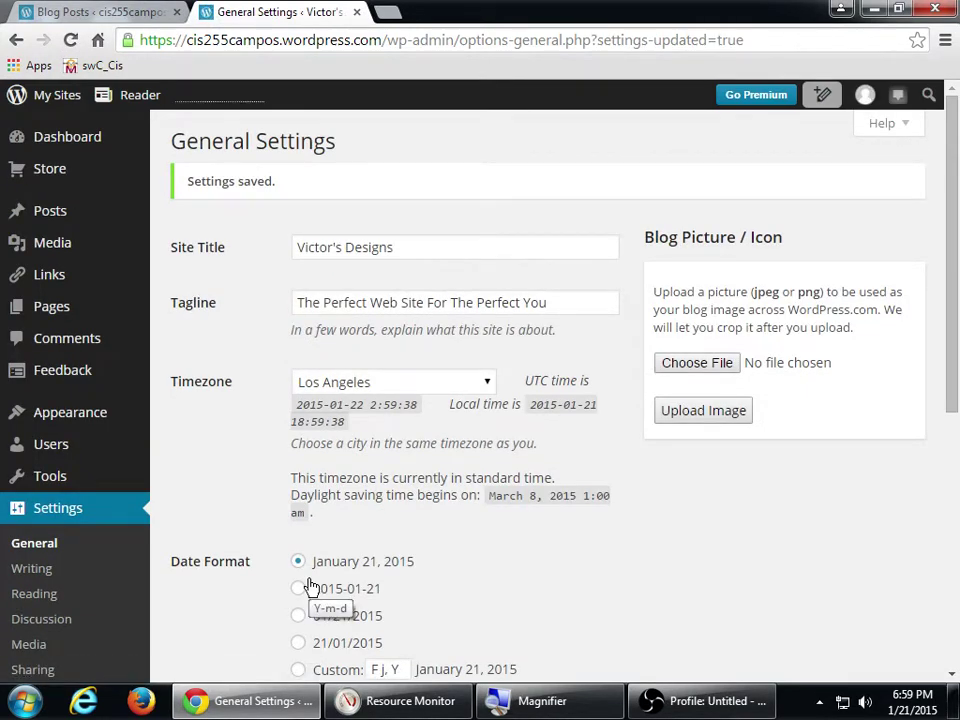
pyautogui.scroll(-1, 262, 490)
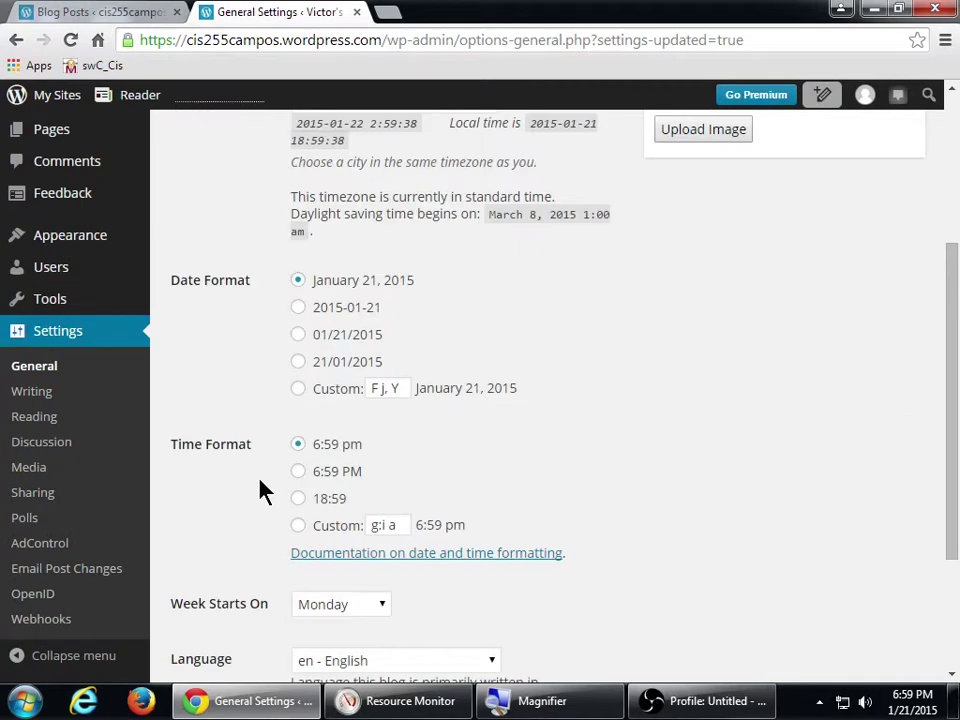
pyautogui.click(50, 393)
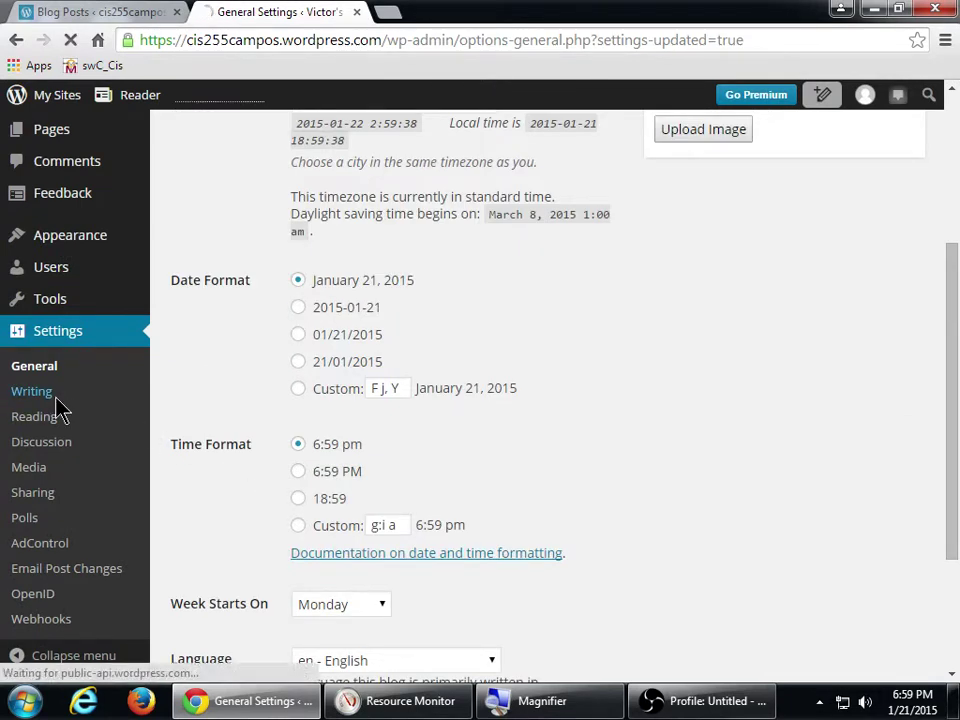
# - Move from the Reading settings page on to the Discussion settings page
pyautogui.moveTo(57, 404)
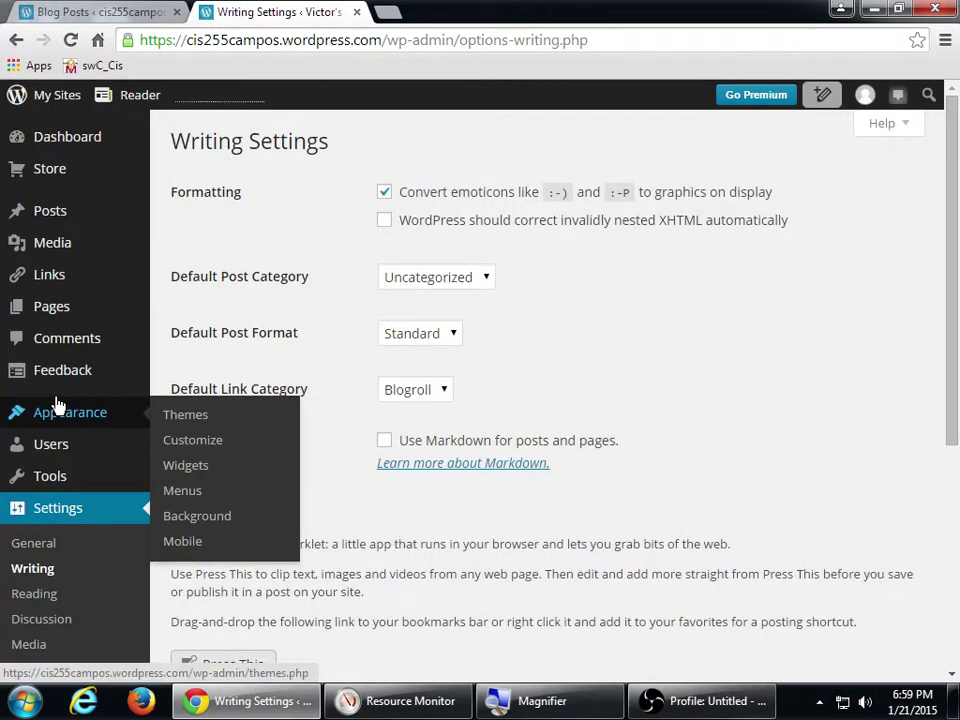
pyautogui.click(57, 603)
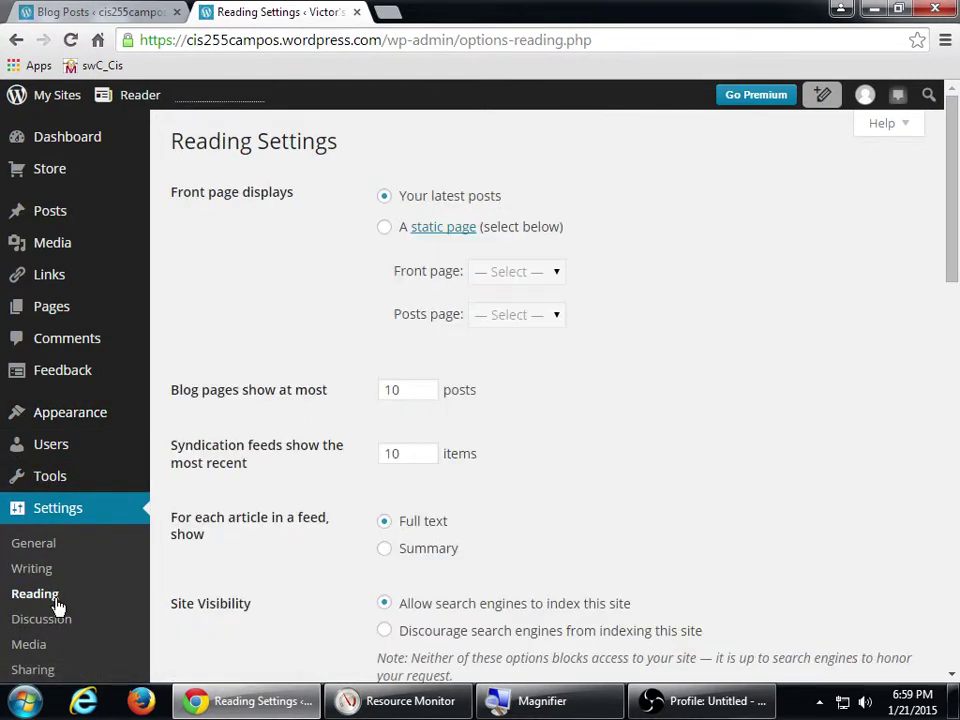
pyautogui.click(59, 620)
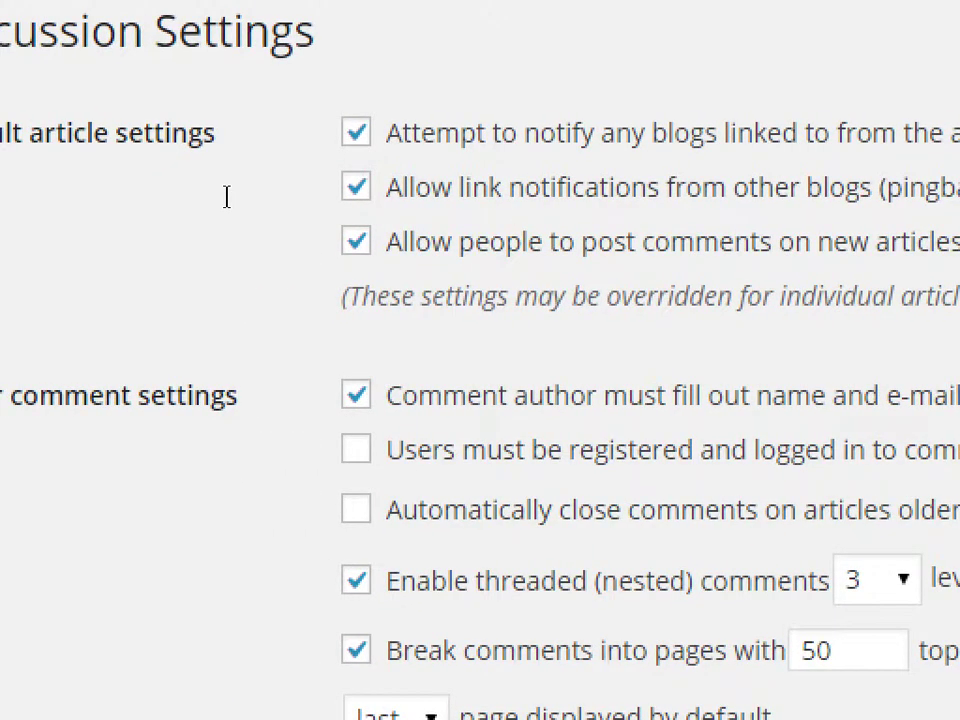
# - Highlight the Default article settings heading on the Discussion Settings page
pyautogui.moveTo(182, 191); pyautogui.dragTo(285, 195)
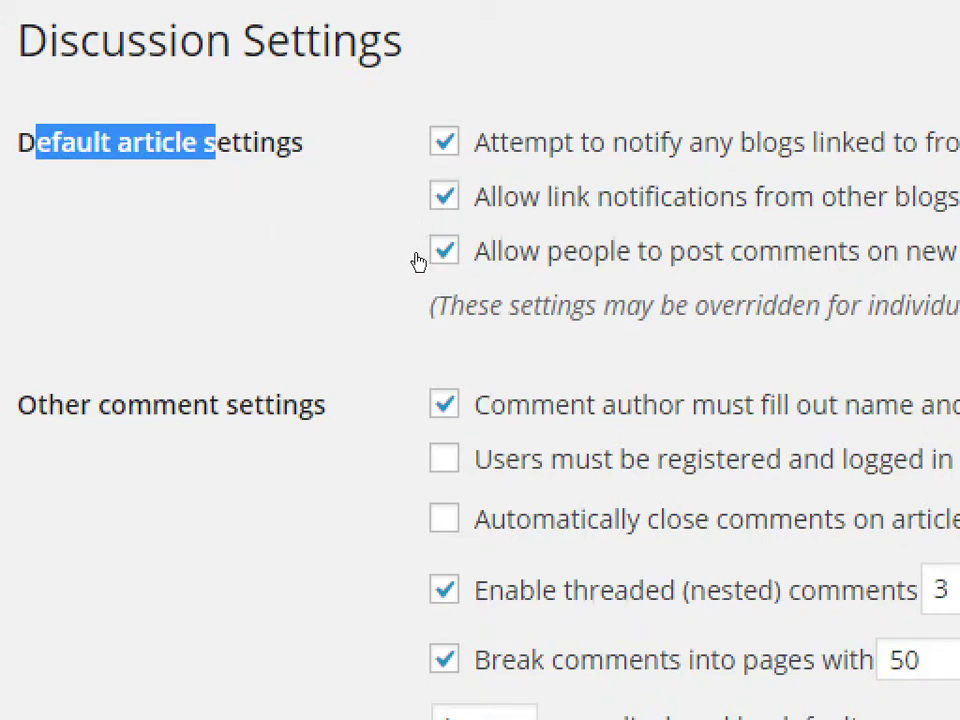
pyautogui.moveTo(80, 404); pyautogui.dragTo(253, 404)
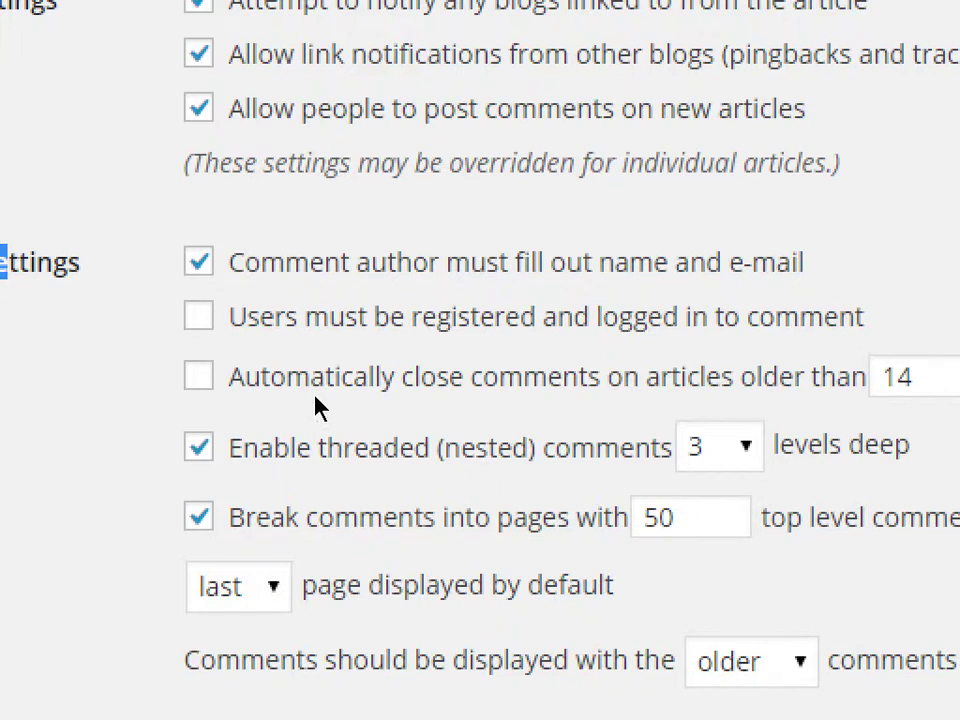
pyautogui.scroll(-2, 317, 403)
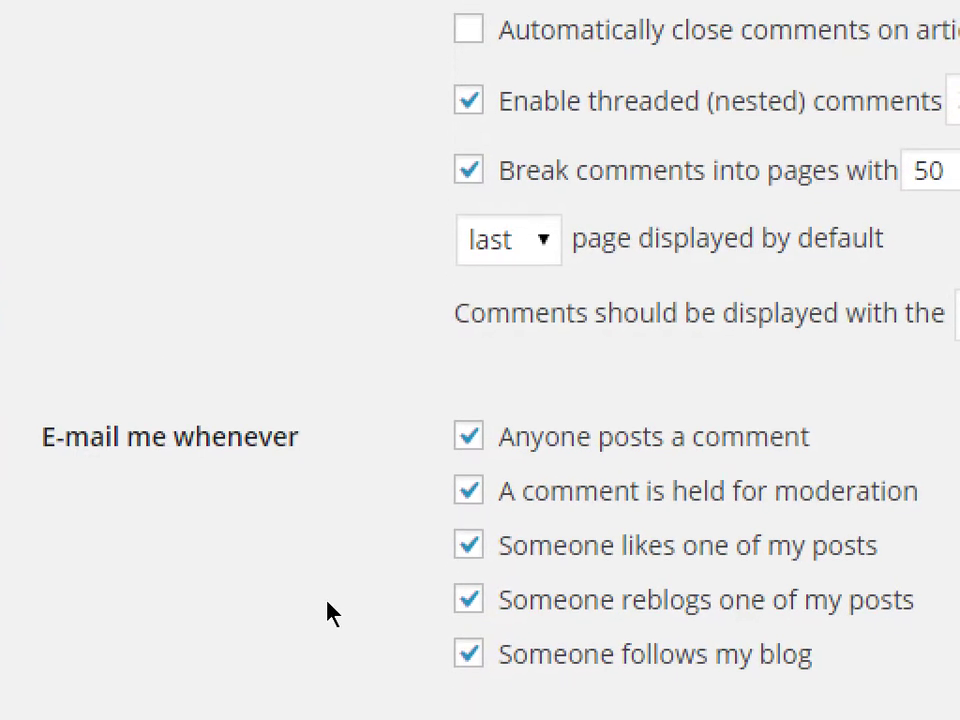
pyautogui.scroll(-2, 232, 580)
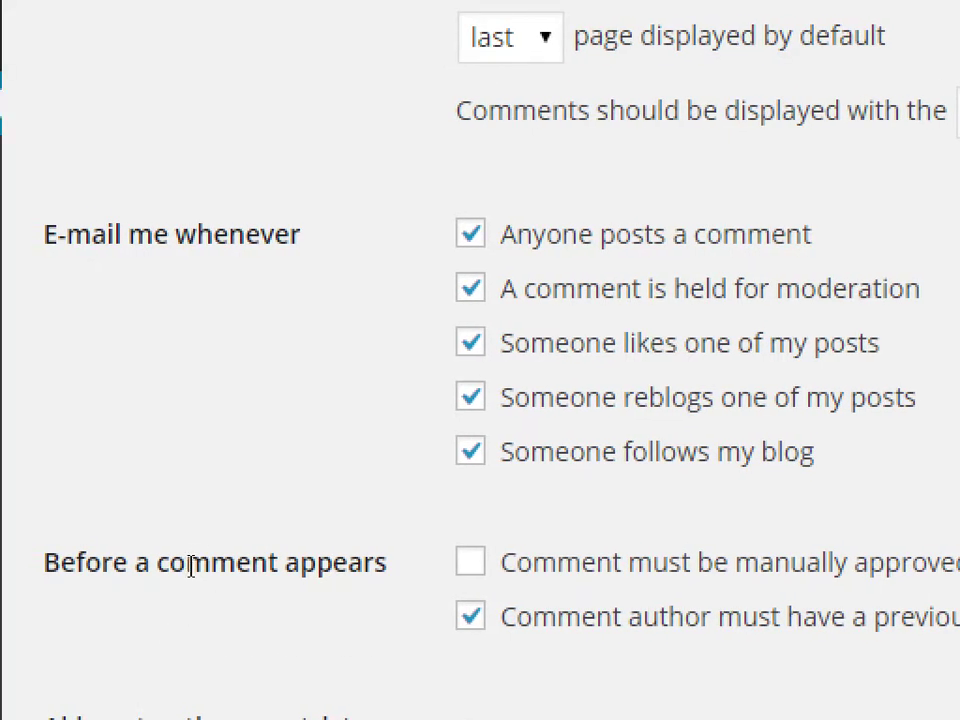
pyautogui.moveTo(84, 562); pyautogui.dragTo(297, 562)
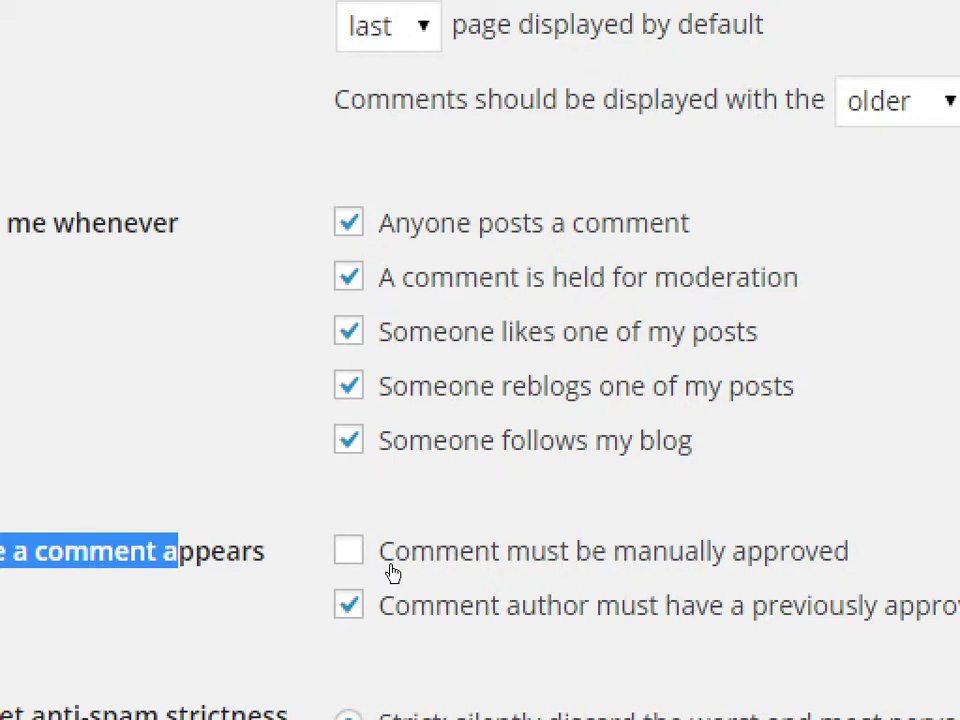
# - Tick 'Comment must be manually approved' under Before a comment appears
pyautogui.click(392, 573)
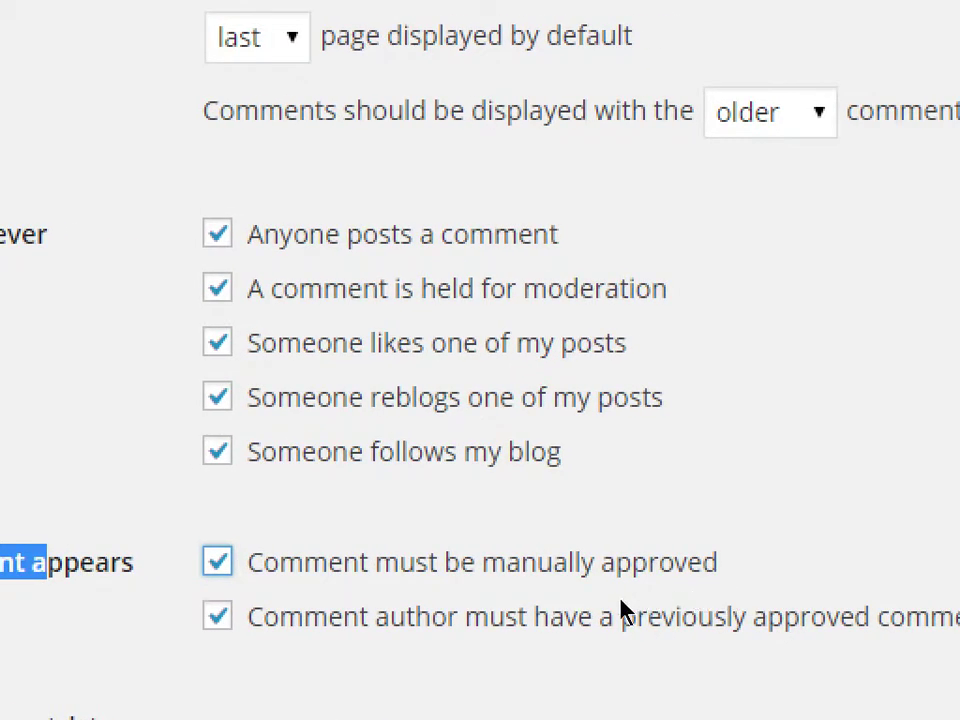
pyautogui.scroll(-2, 272, 643)
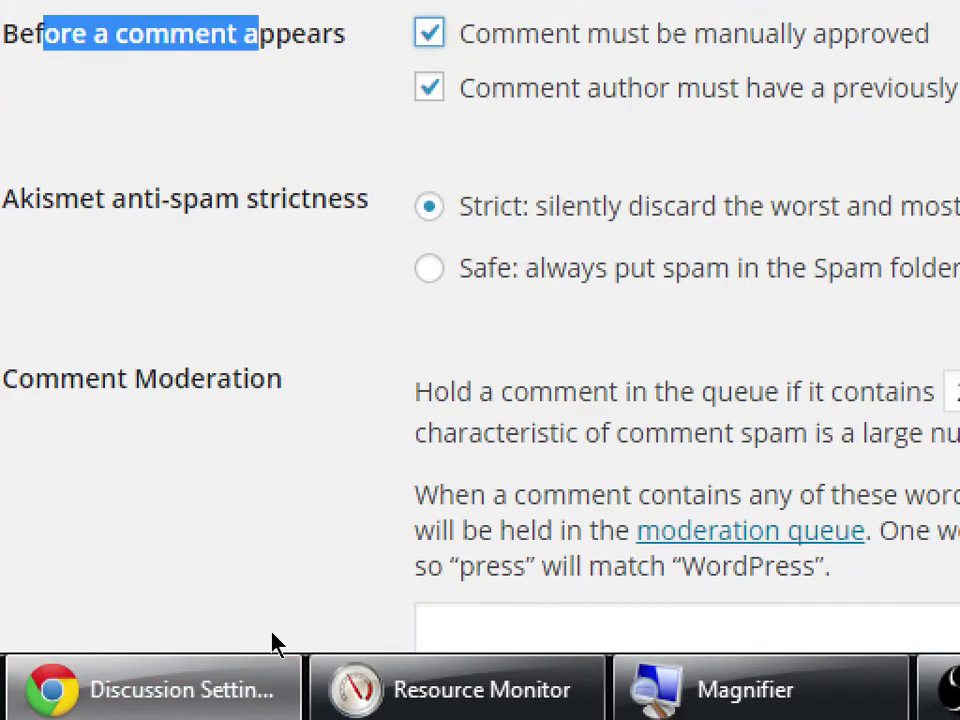
pyautogui.scroll(2, 271, 636)
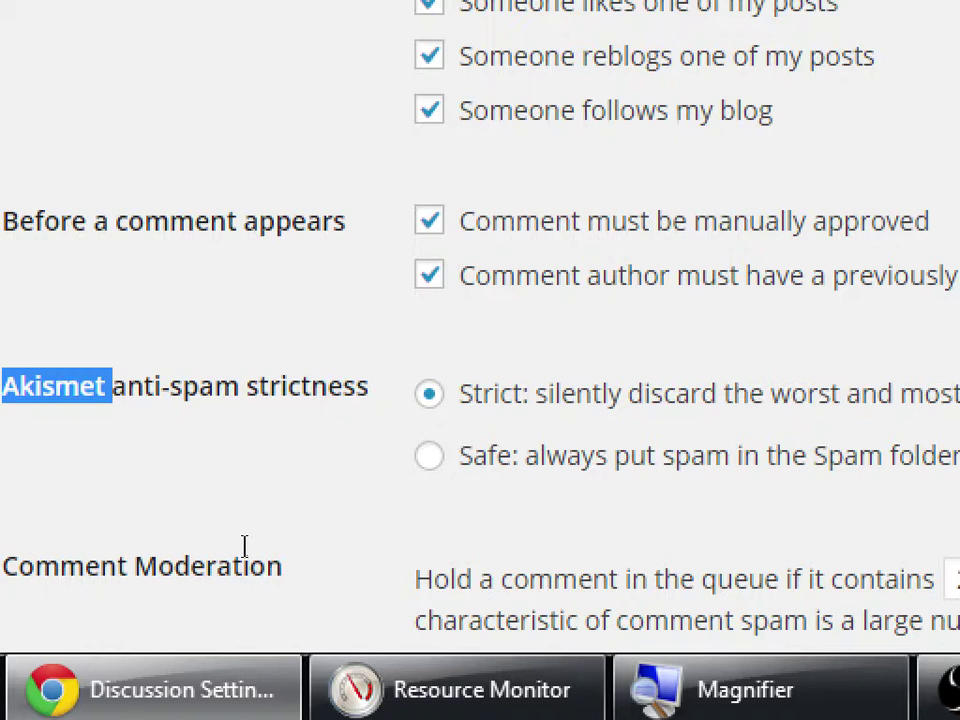
pyautogui.scroll(-1, 266, 621)
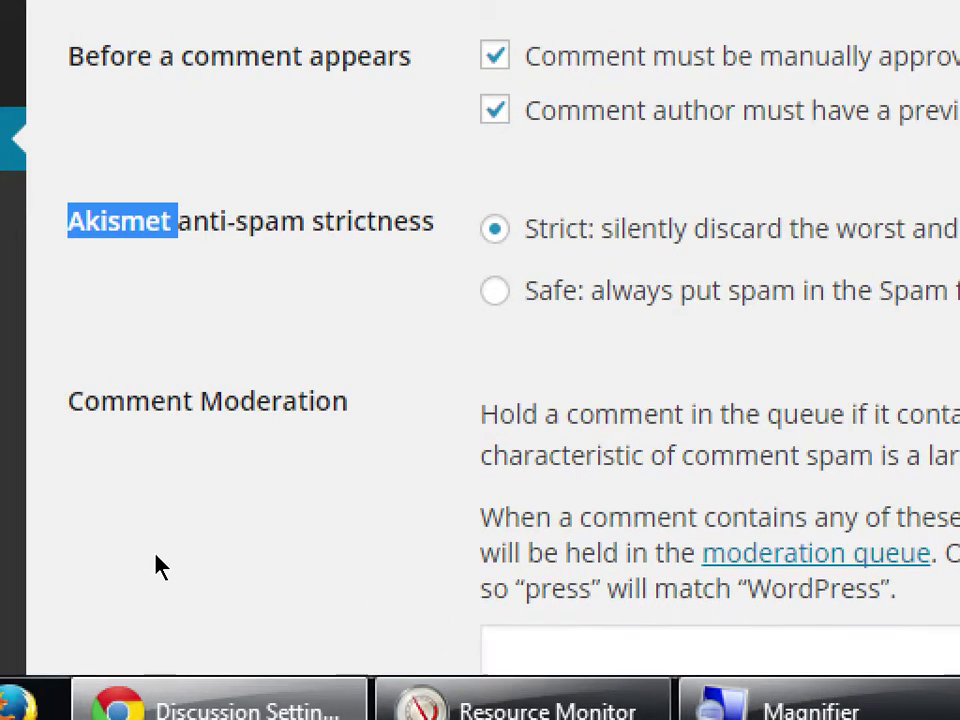
pyautogui.moveTo(84, 380); pyautogui.dragTo(174, 380)
pyautogui.click(174, 380)
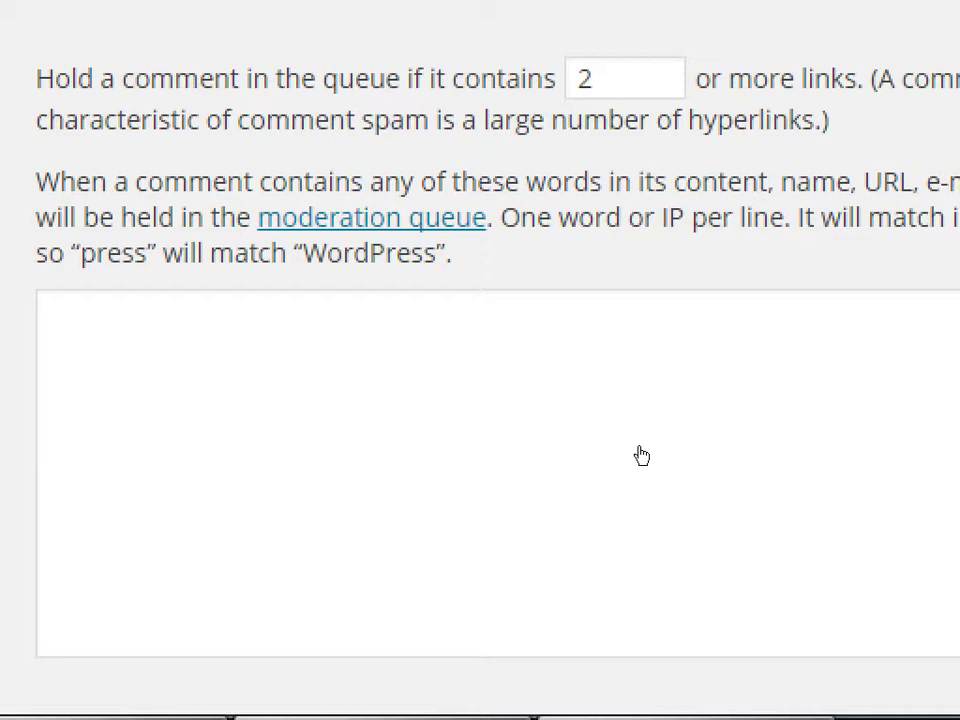
pyautogui.press('super+minus')
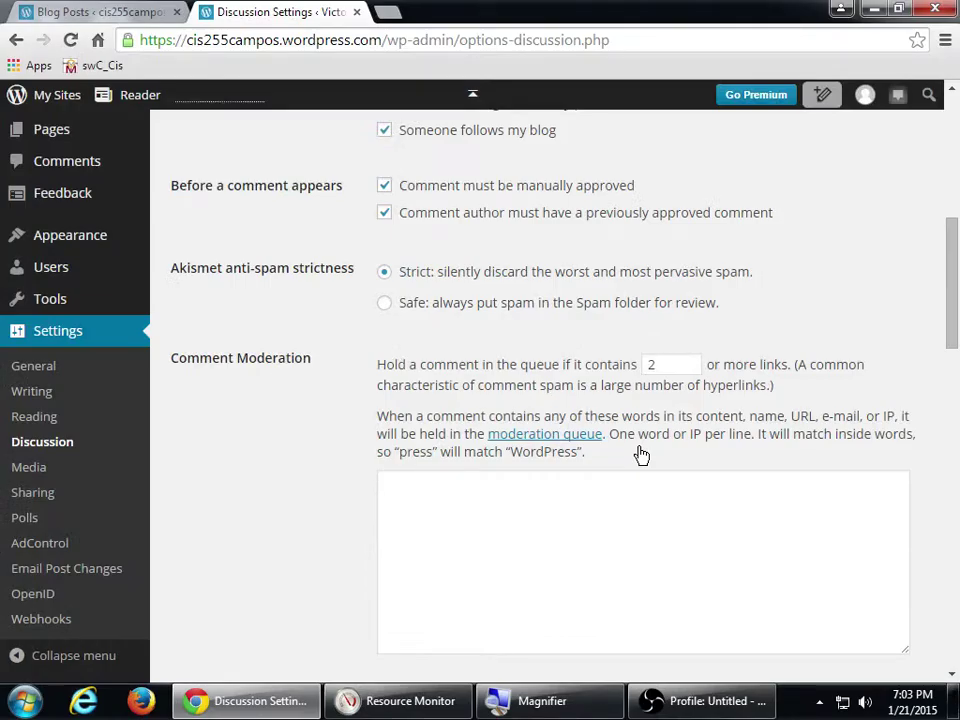
pyautogui.scroll(-1, 617, 484)
pyautogui.click(495, 459)
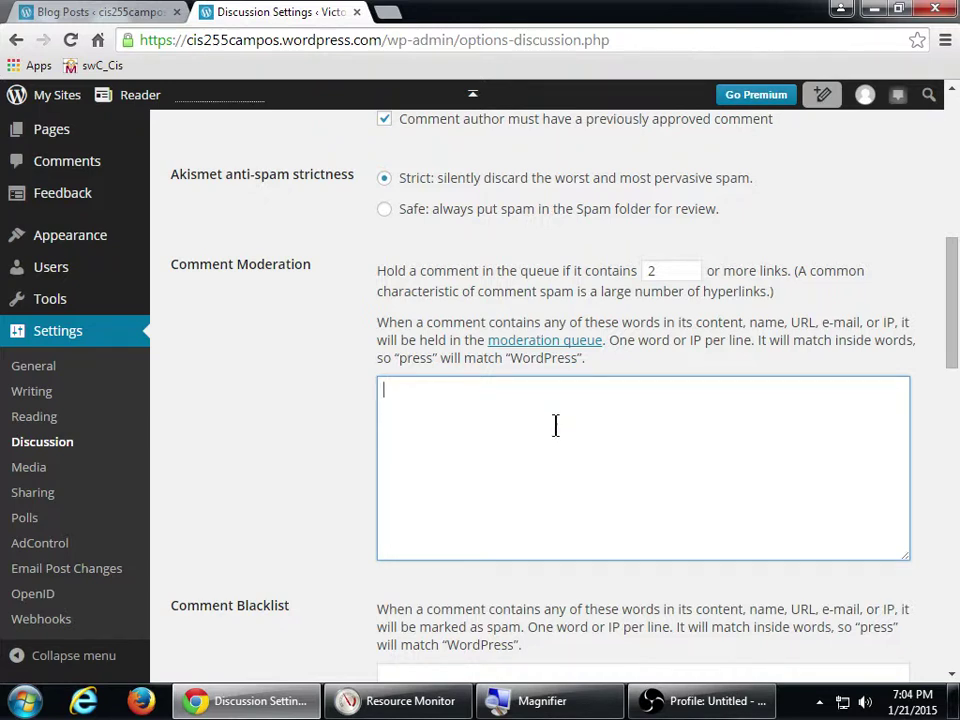
pyautogui.scroll(-1, 555, 424)
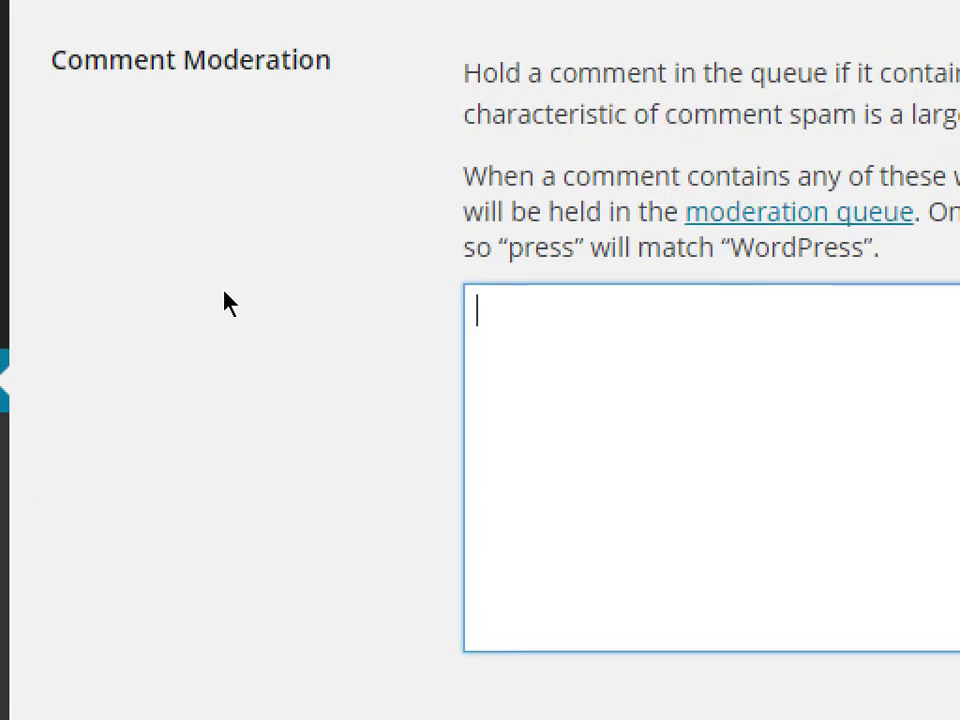
pyautogui.click(236, 630)
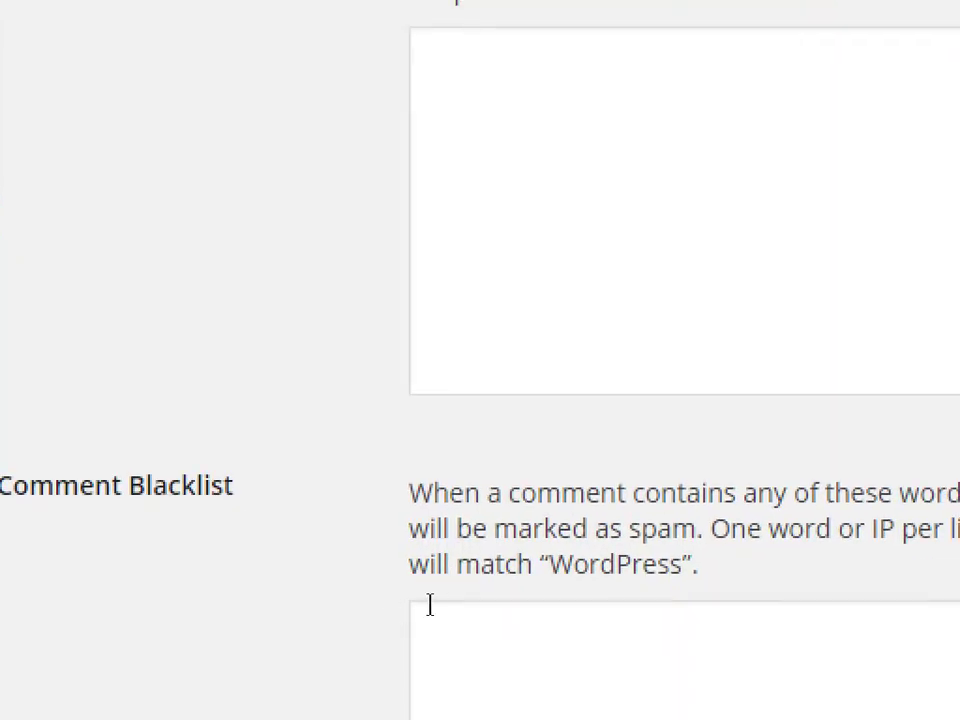
pyautogui.click(430, 605)
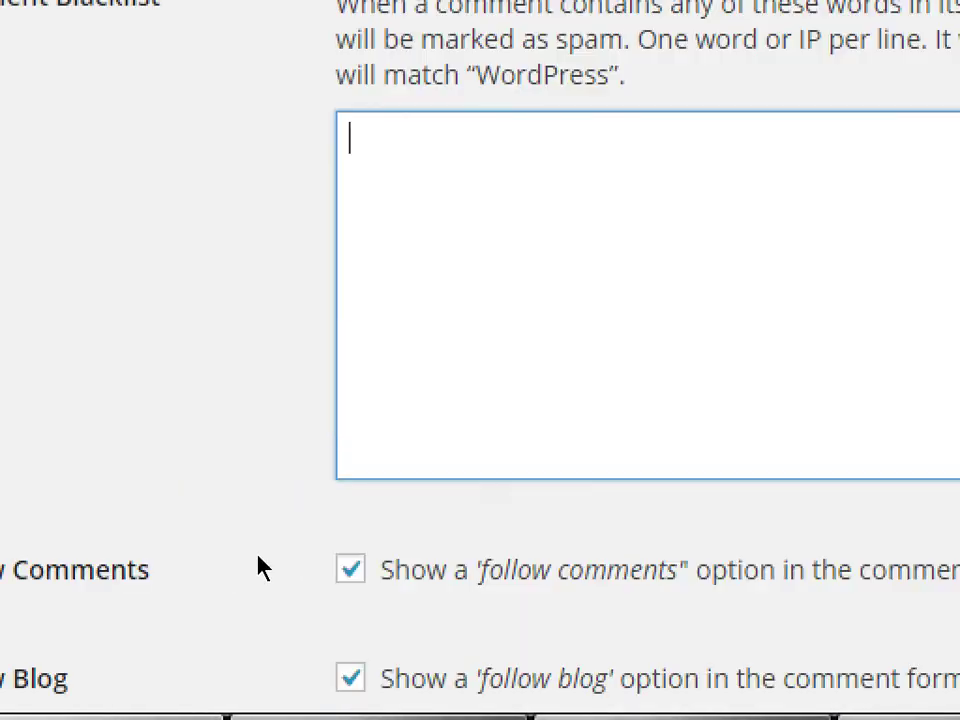
pyautogui.scroll(-4, 210, 560)
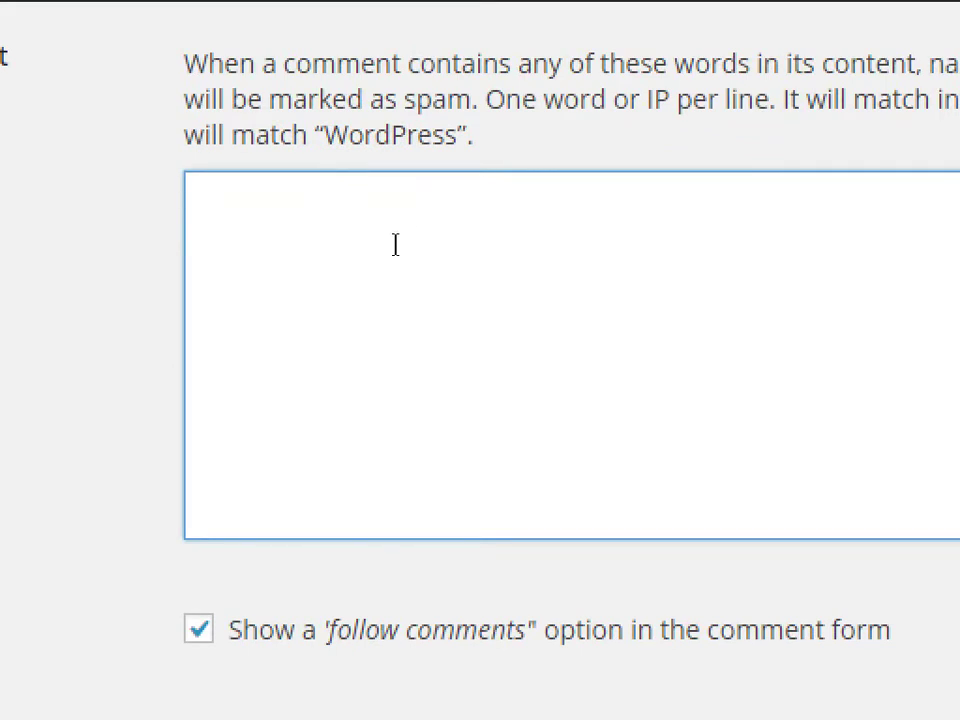
pyautogui.scroll(-4, 225, 352)
pyautogui.scroll(-3, 225, 352)
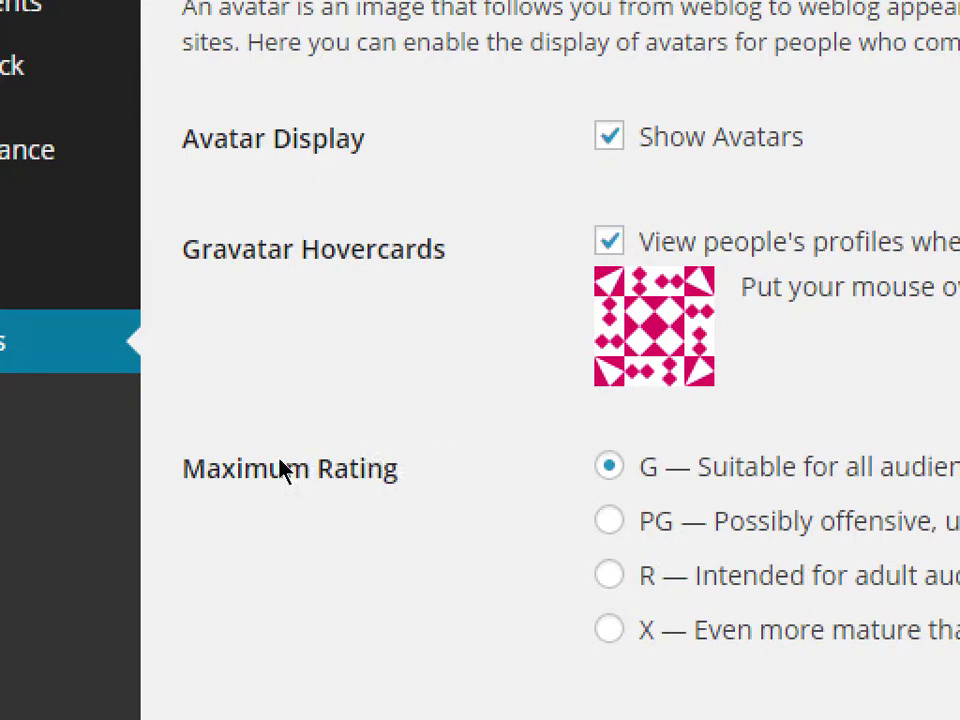
pyautogui.scroll(-5, 264, 392)
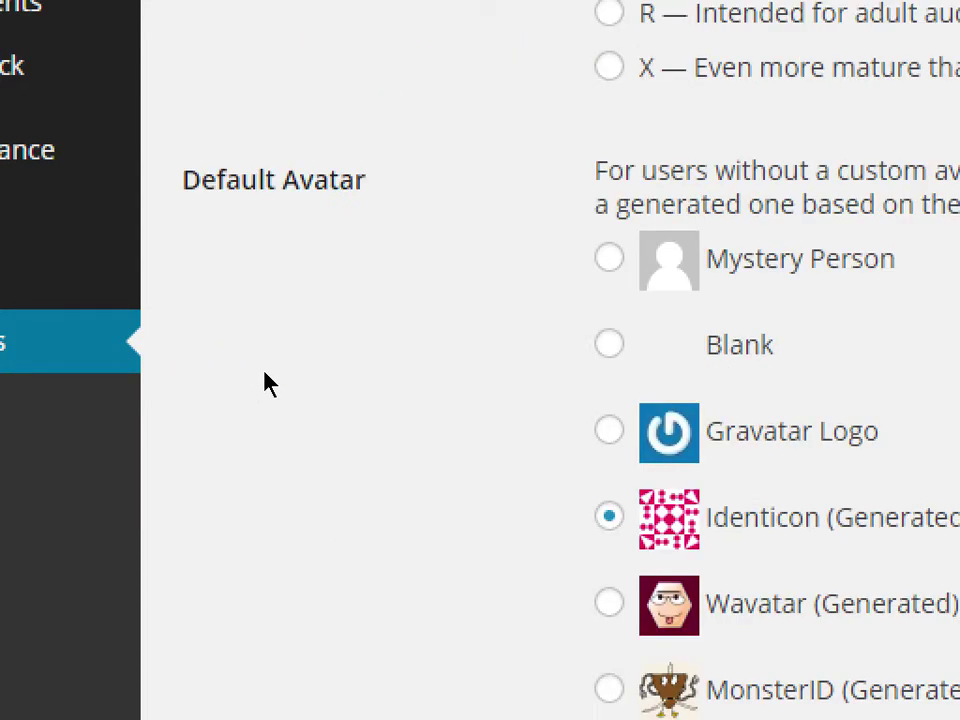
pyautogui.tripleClick(234, 195)
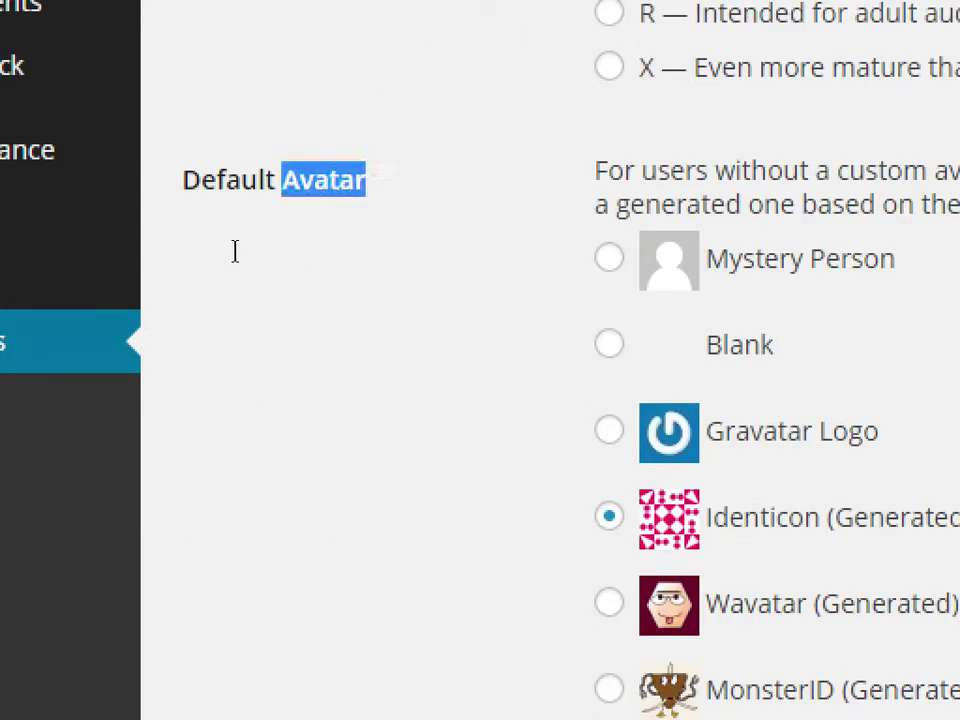
pyautogui.click(305, 252)
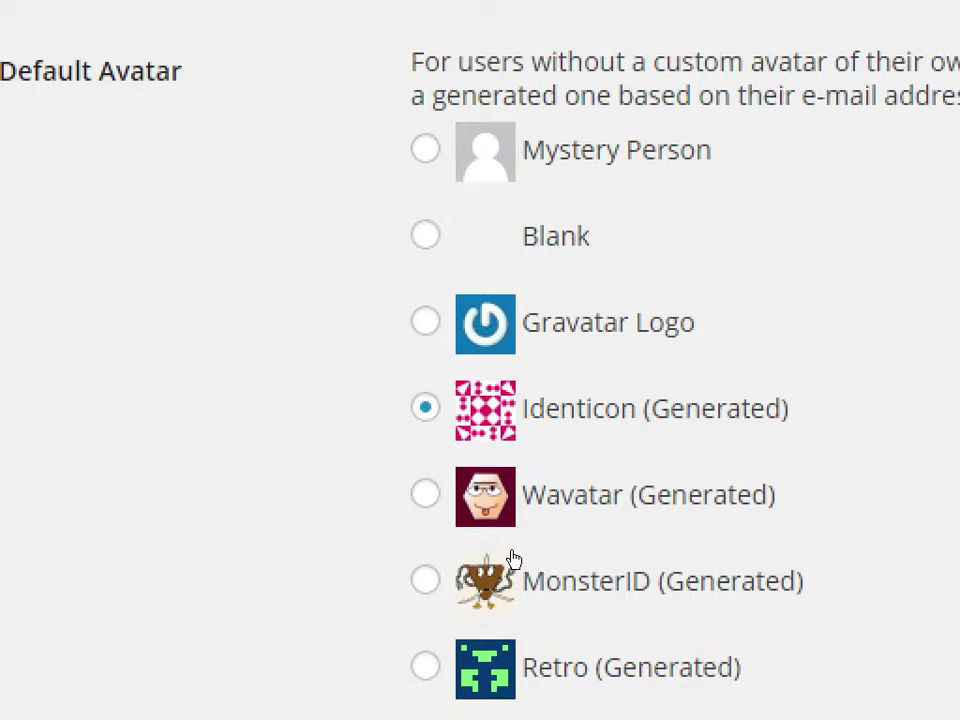
# - Replace the Comment Form prompt 'Leave a Reply' with 'Comments?'
pyautogui.scroll(-3, 317, 426)
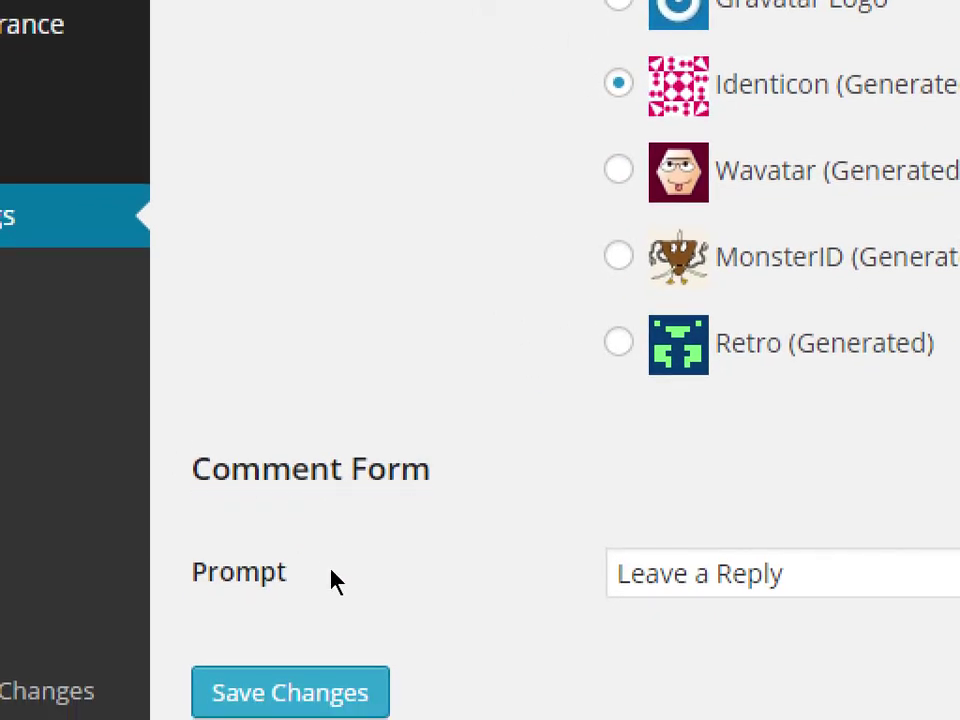
pyautogui.press('Tab')
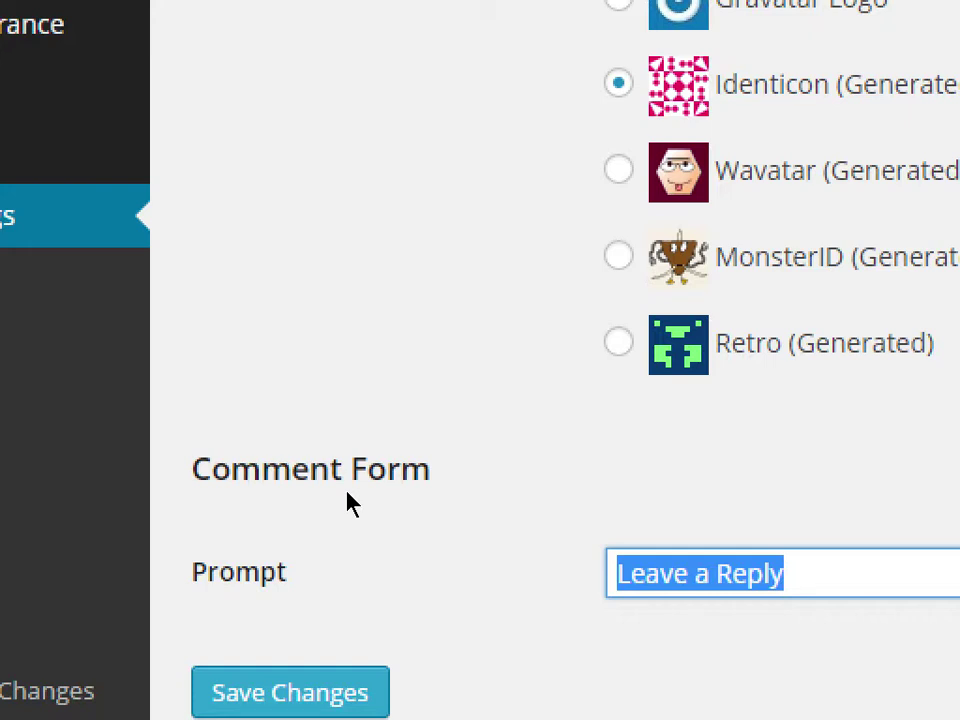
pyautogui.write('C')
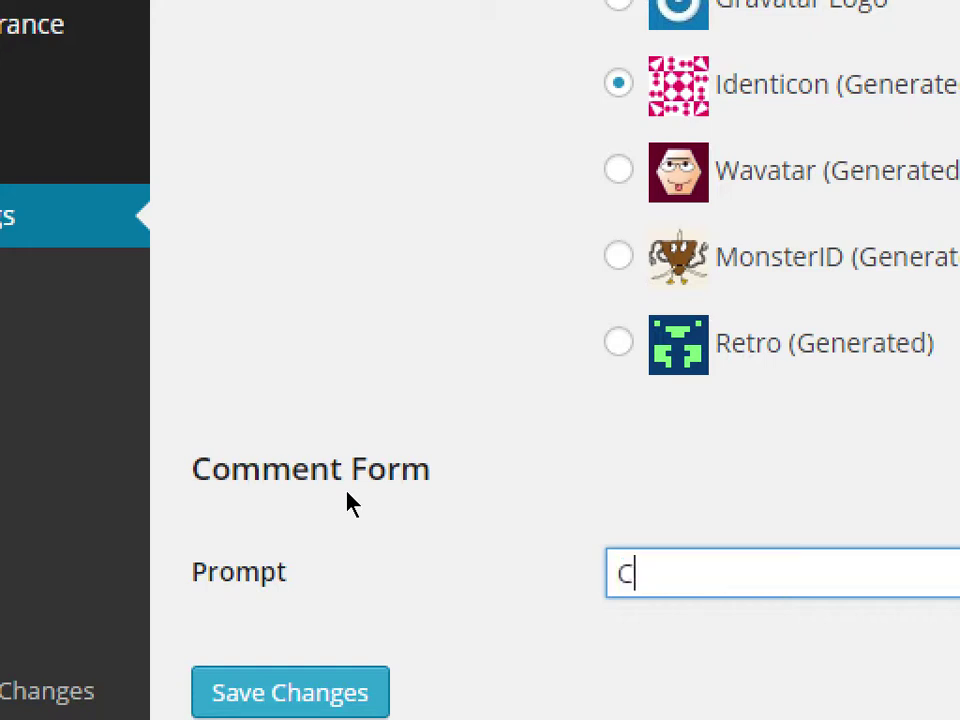
pyautogui.write('omments?')
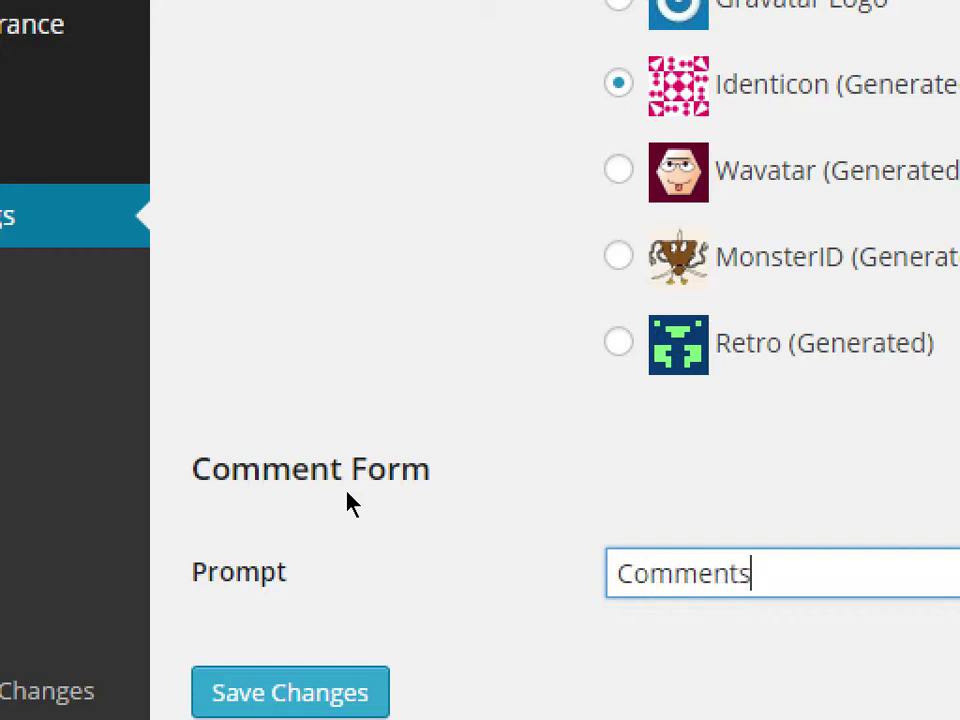
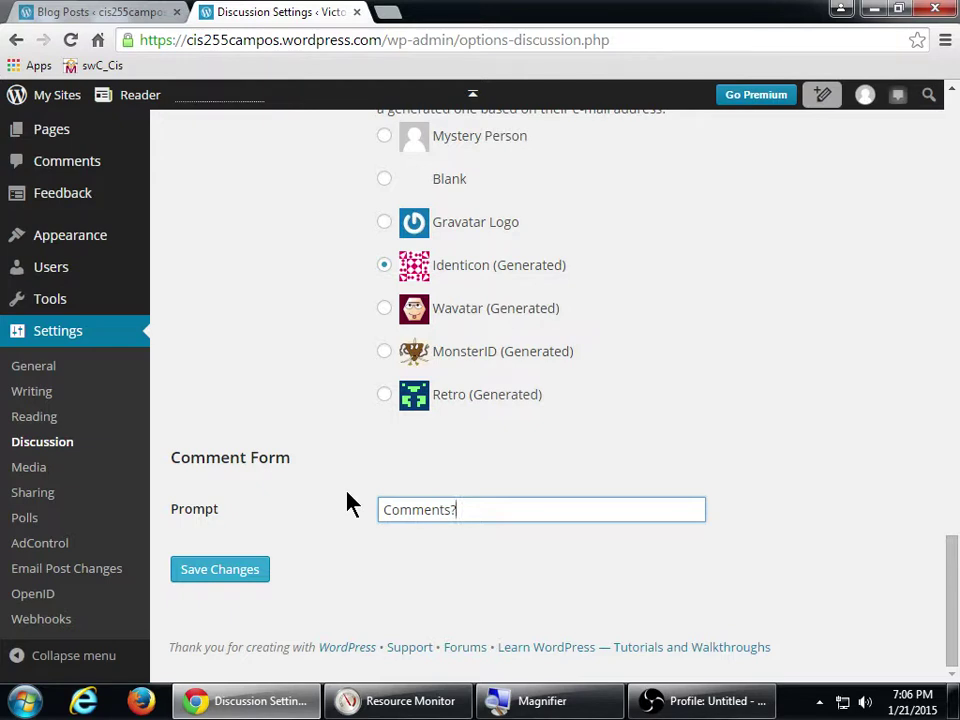
# - Save the Discussion Settings so the comment form prompt is 'Comments?'
pyautogui.click(241, 577)
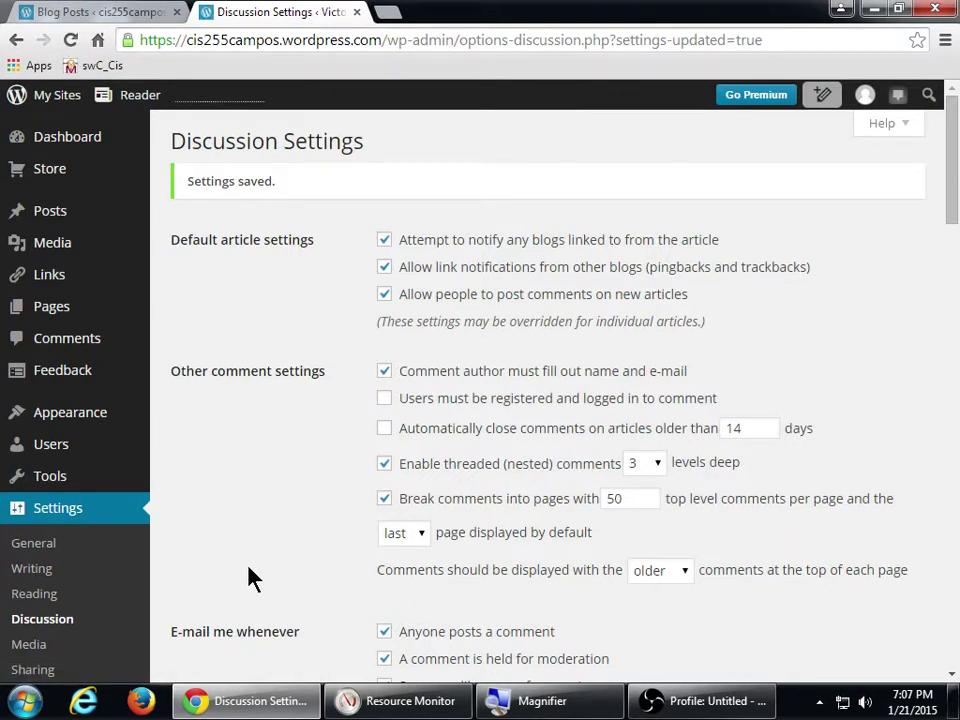
# - Load vmcampos.com/blog, italianissimotrat.com and aquiestexcoco.com in new tabs, then return to the blog
pyautogui.hotkey('ctrl', 't')
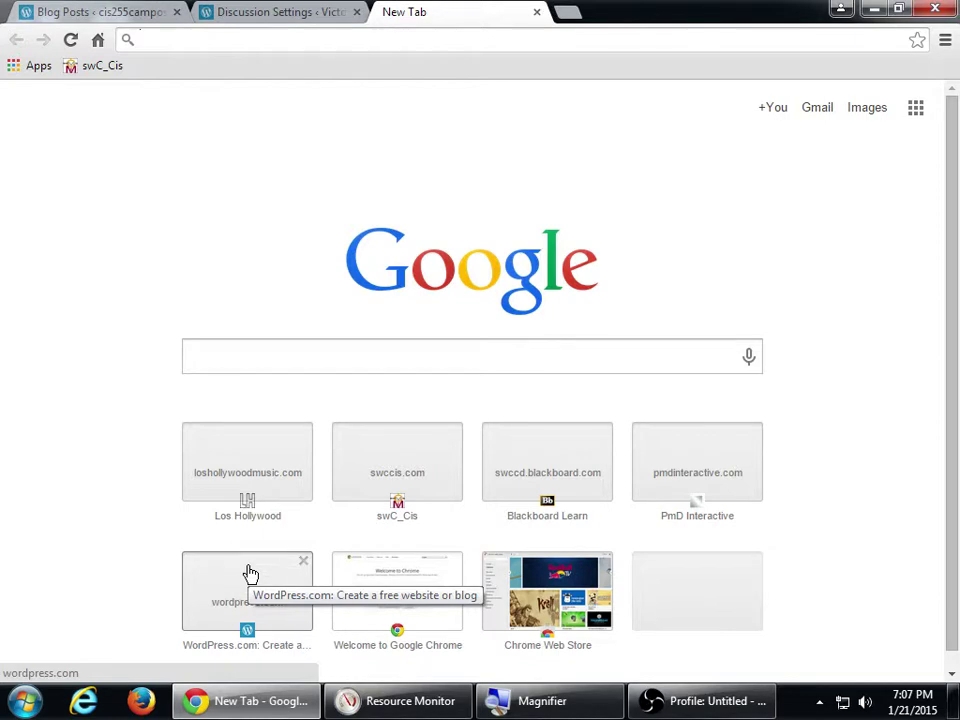
pyautogui.write('vmcampos.com/blog')
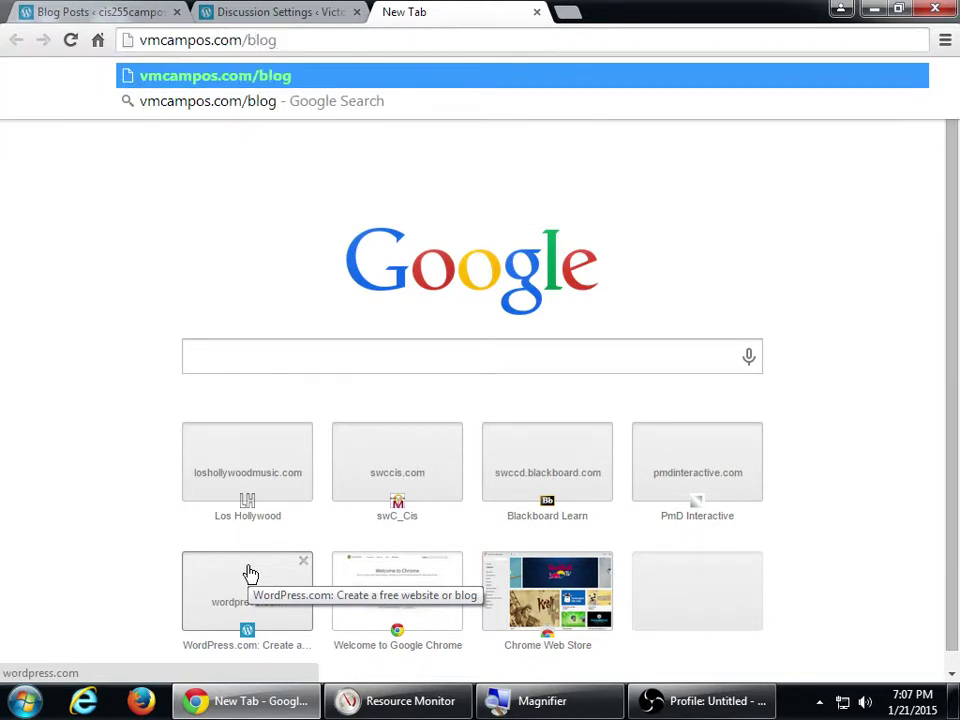
pyautogui.press('Return')
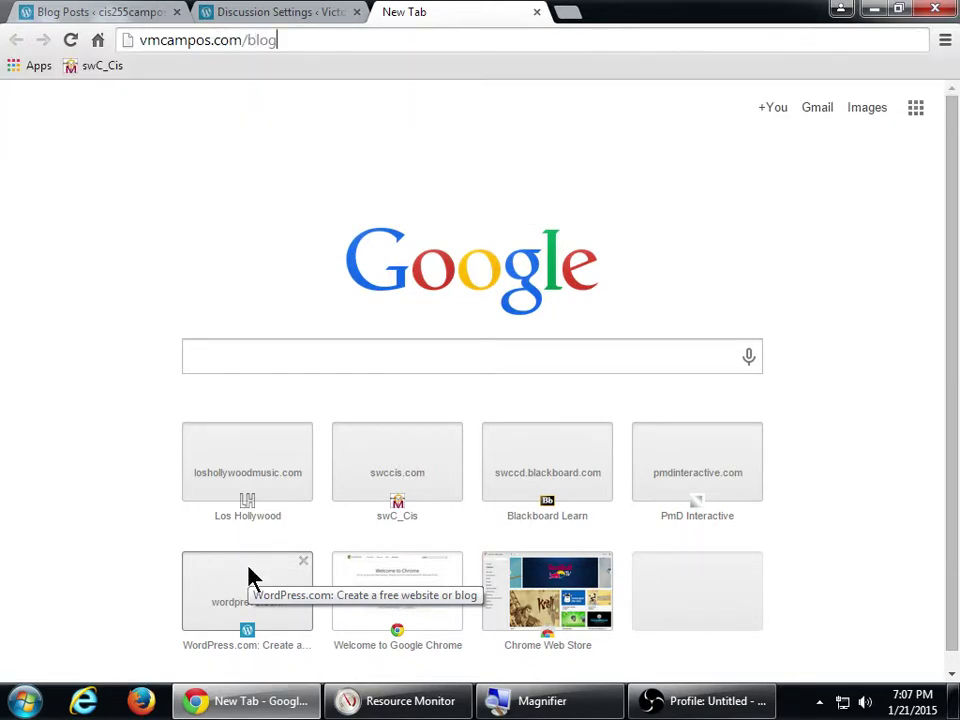
pyautogui.hotkey('ctrl', 't')
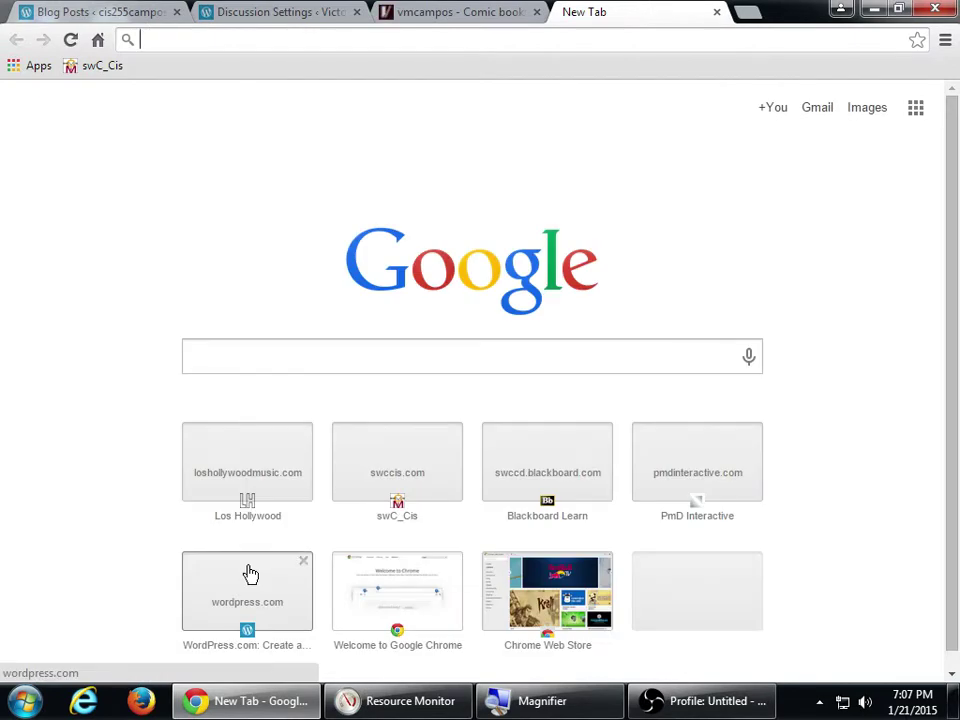
pyautogui.write('italianissimo trattoria')
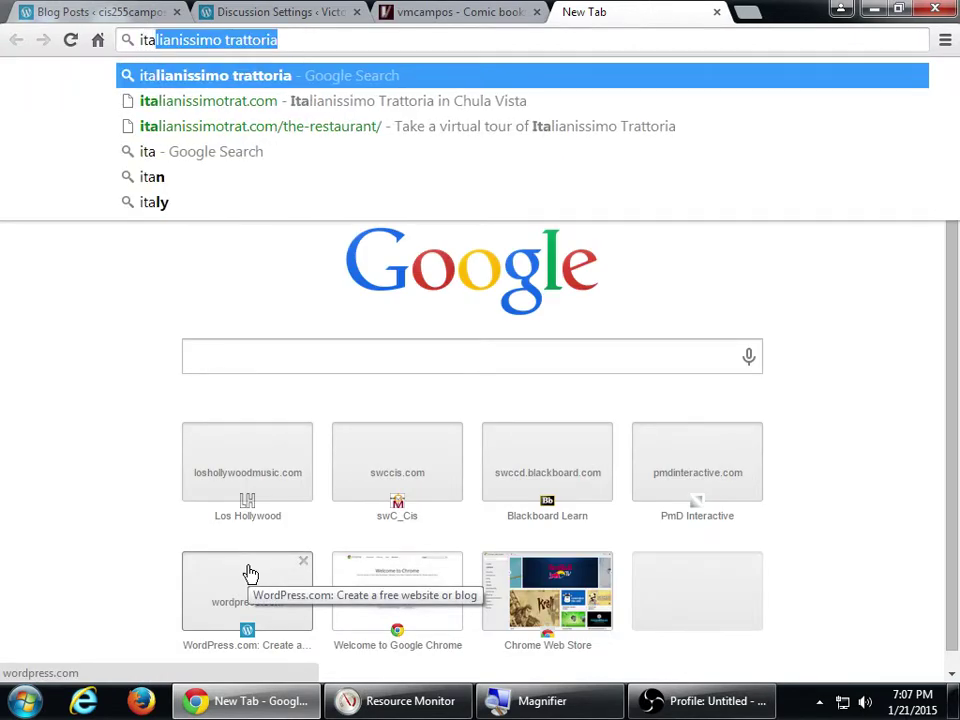
pyautogui.press('Down')
pyautogui.press('Return')
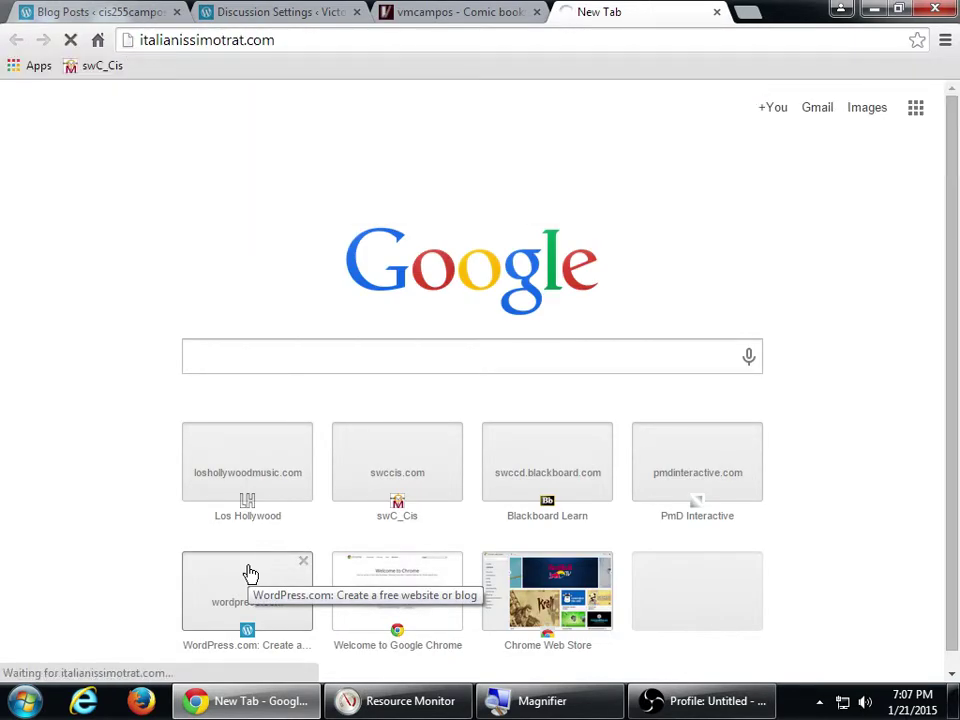
pyautogui.hotkey('ctrl', 't')
pyautogui.write('a')
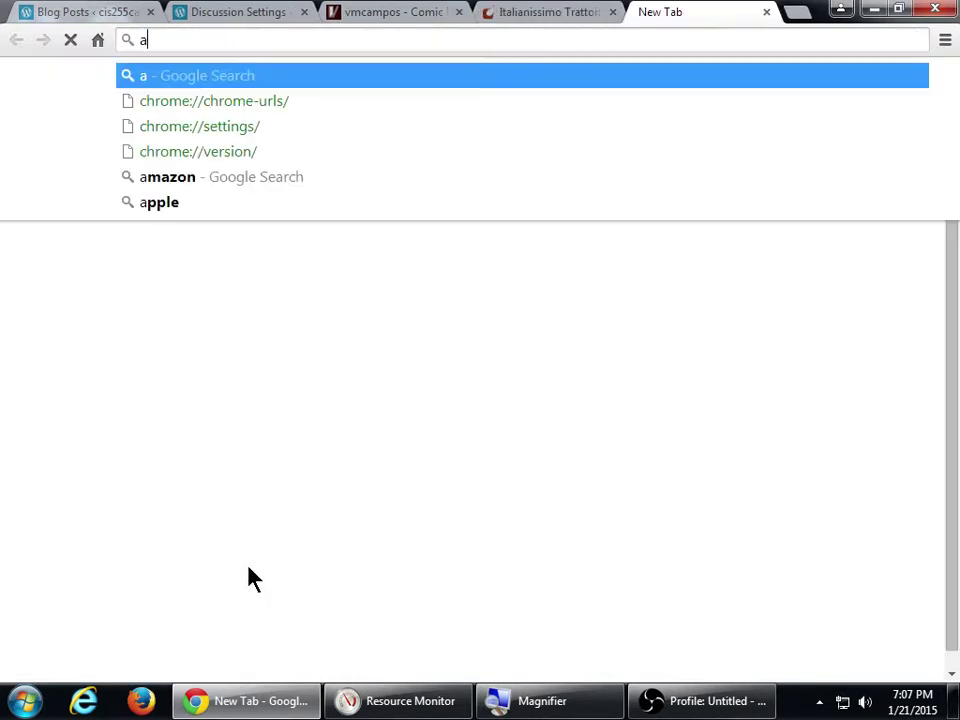
pyautogui.write('quiestexcoco.com')
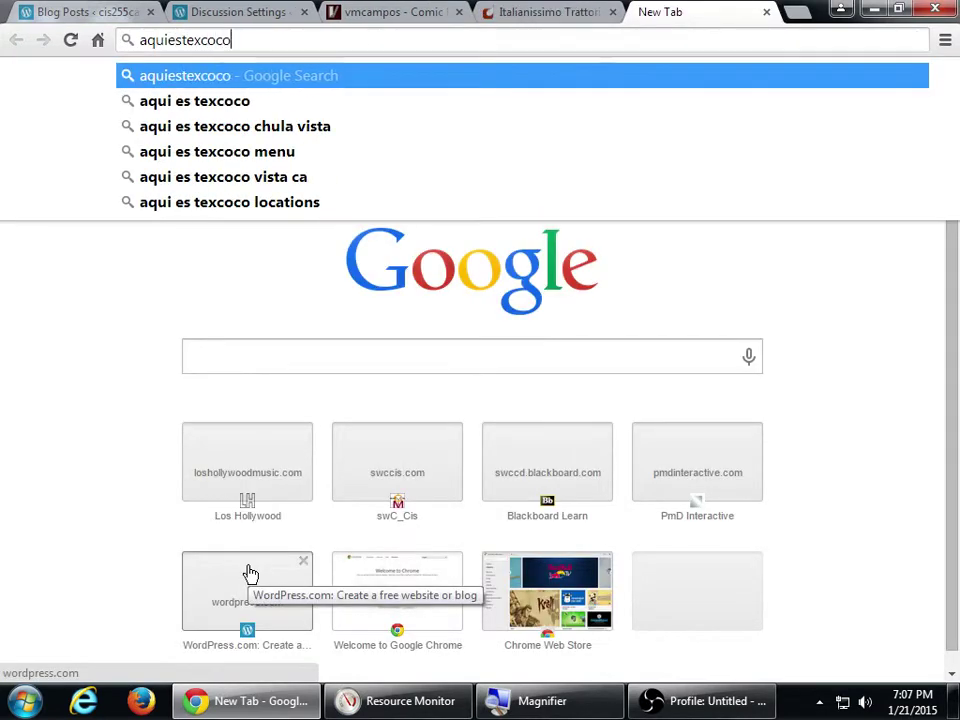
pyautogui.press('Return')
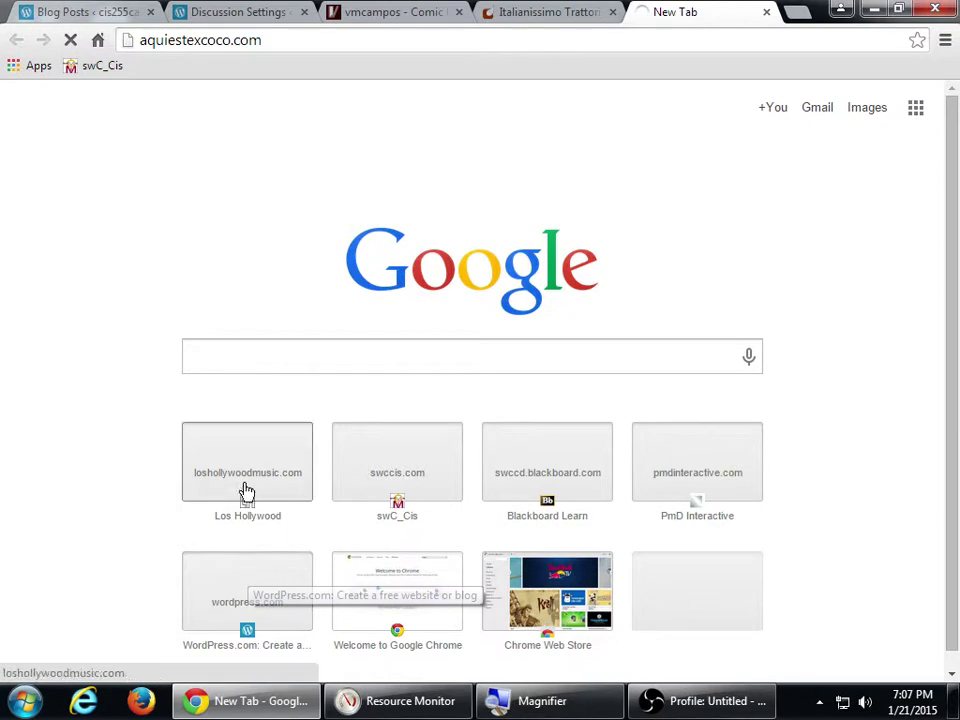
pyautogui.click(401, 15)
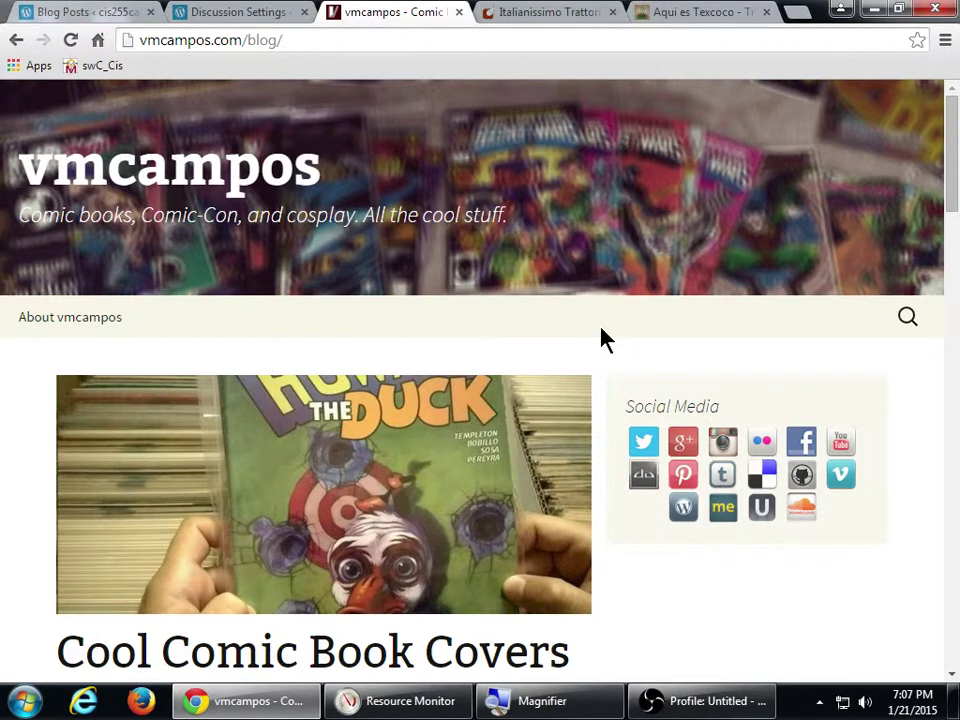
# - Scroll through the posts on the vmcampos blog's first page
pyautogui.scroll(-2, 568, 375)
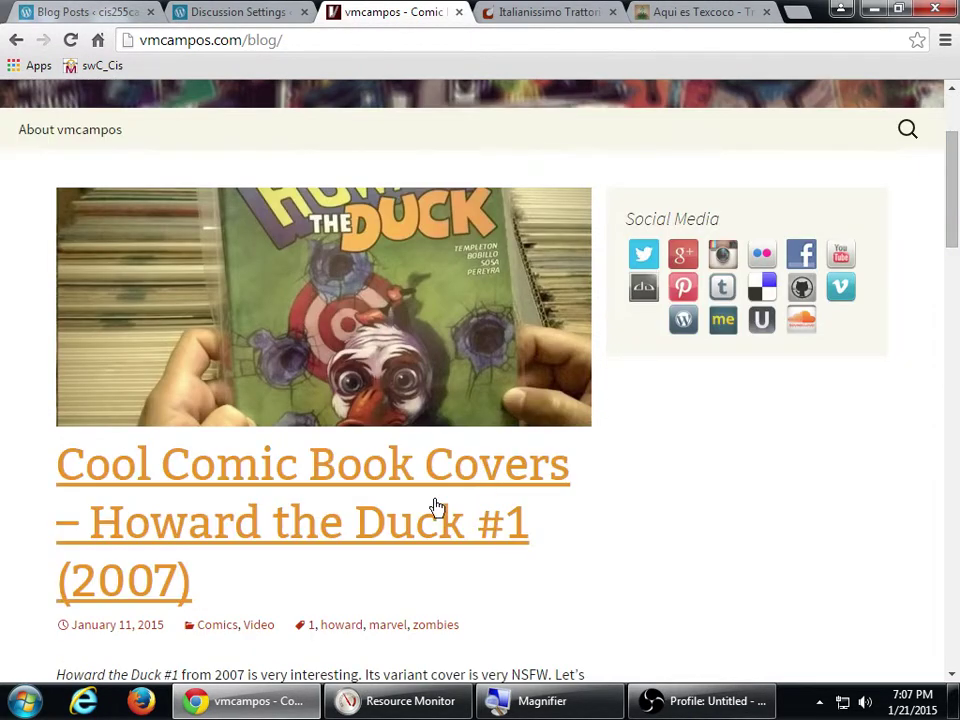
pyautogui.scroll(-1, 223, 506)
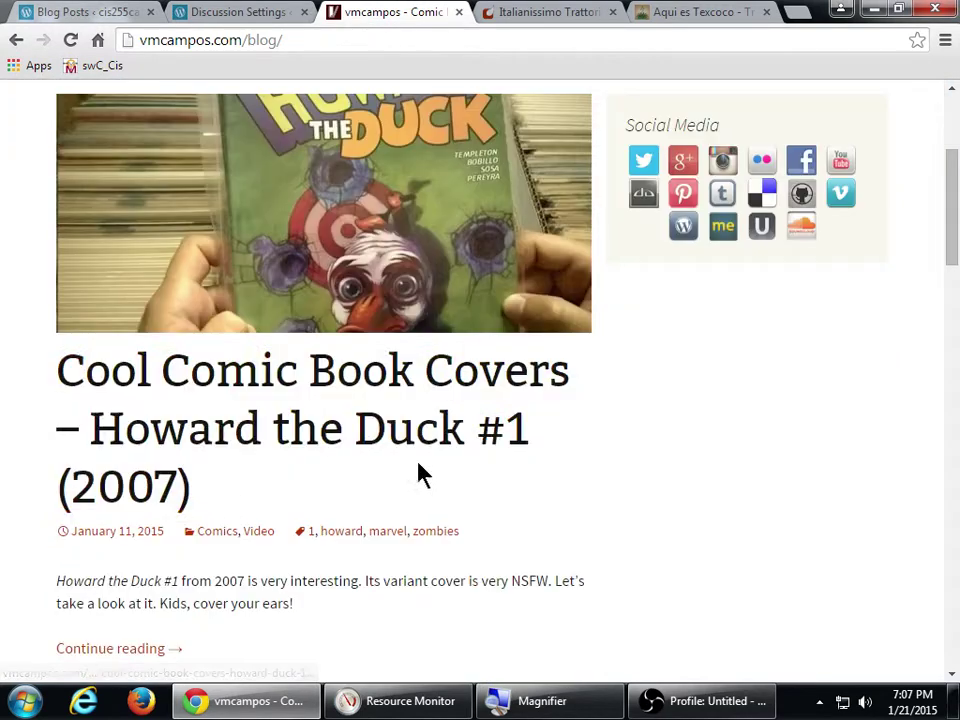
pyautogui.scroll(3, 420, 475)
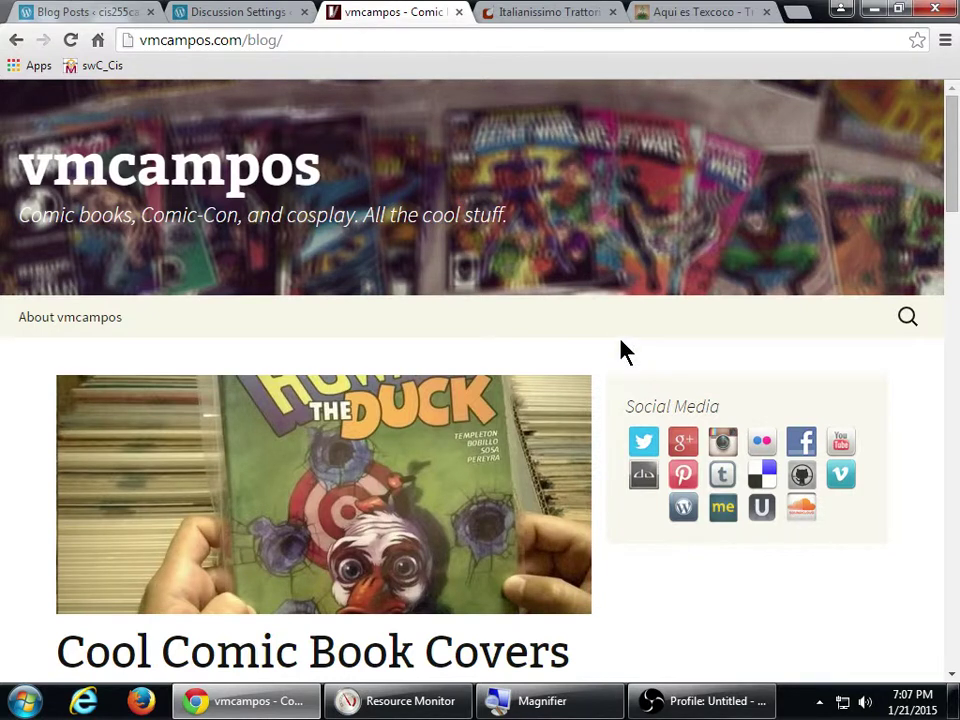
pyautogui.scroll(-3, 620, 350)
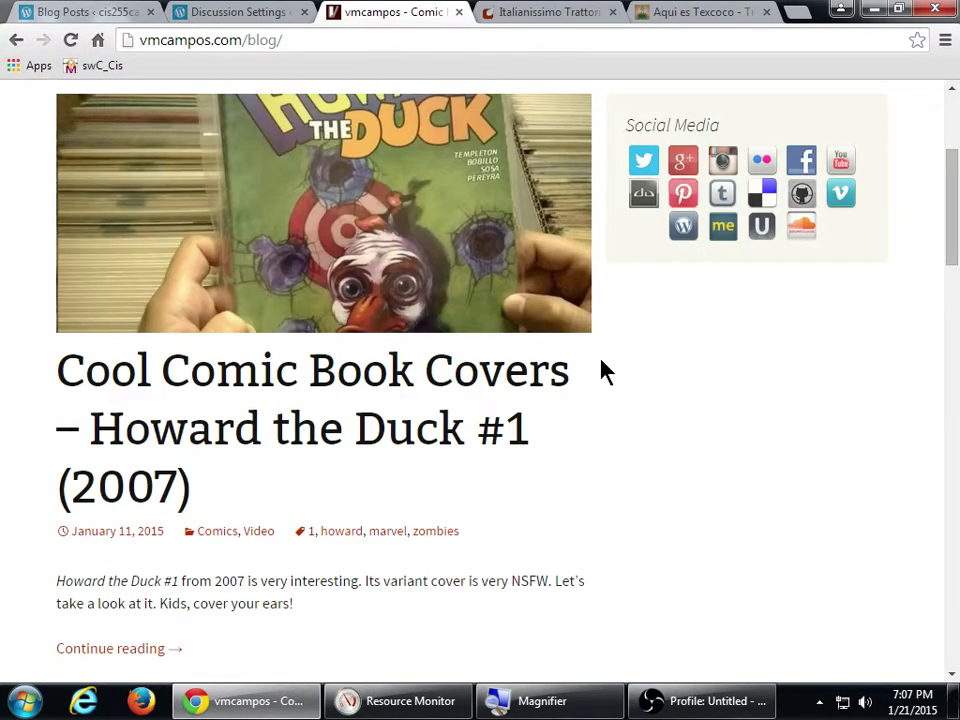
pyautogui.scroll(2, 387, 387)
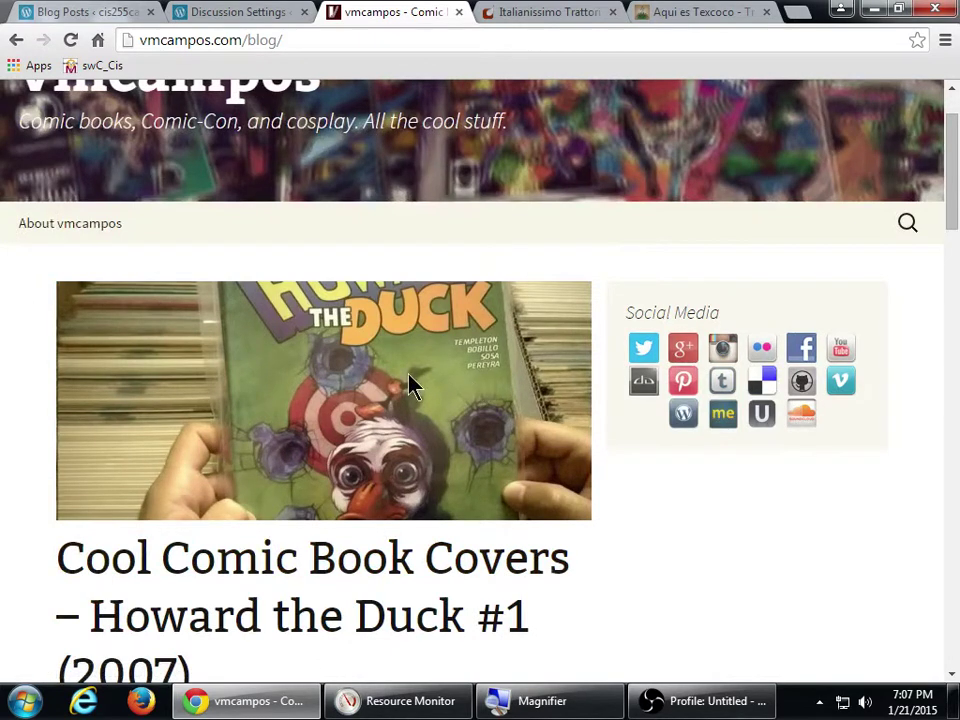
pyautogui.scroll(-1, 583, 388)
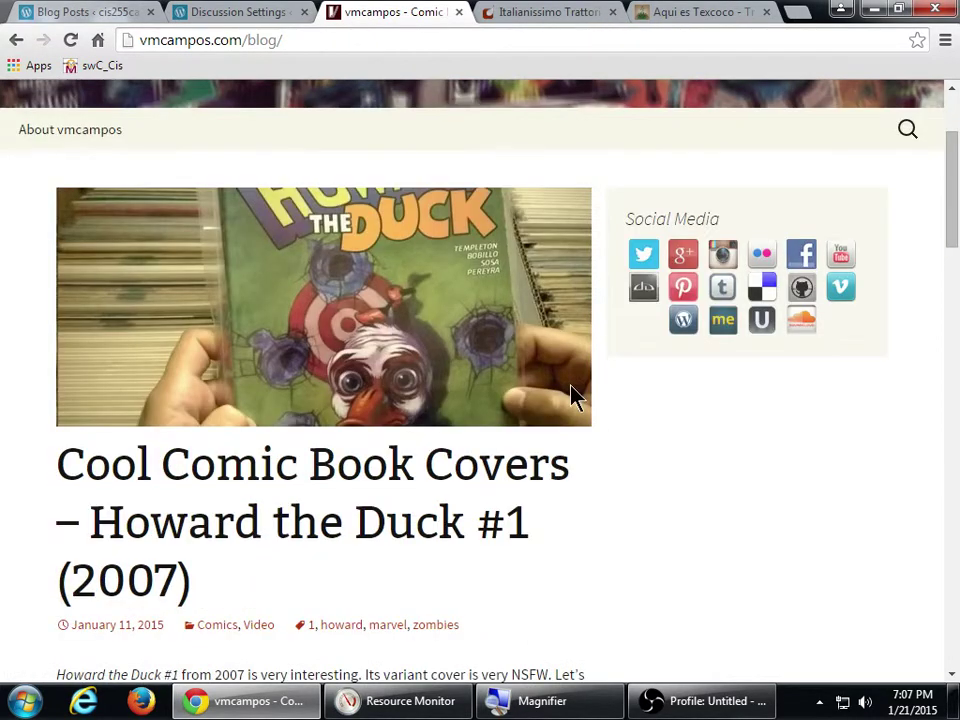
pyautogui.scroll(-1, 731, 431)
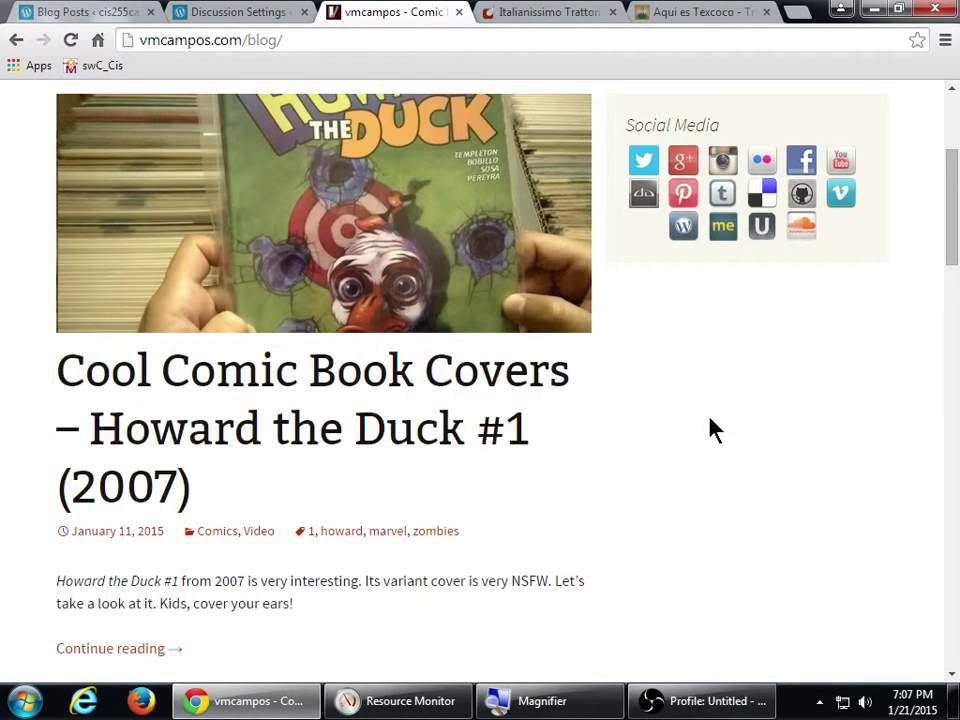
pyautogui.scroll(-1, 713, 428)
pyautogui.scroll(1, 713, 440)
pyautogui.scroll(-7, 713, 446)
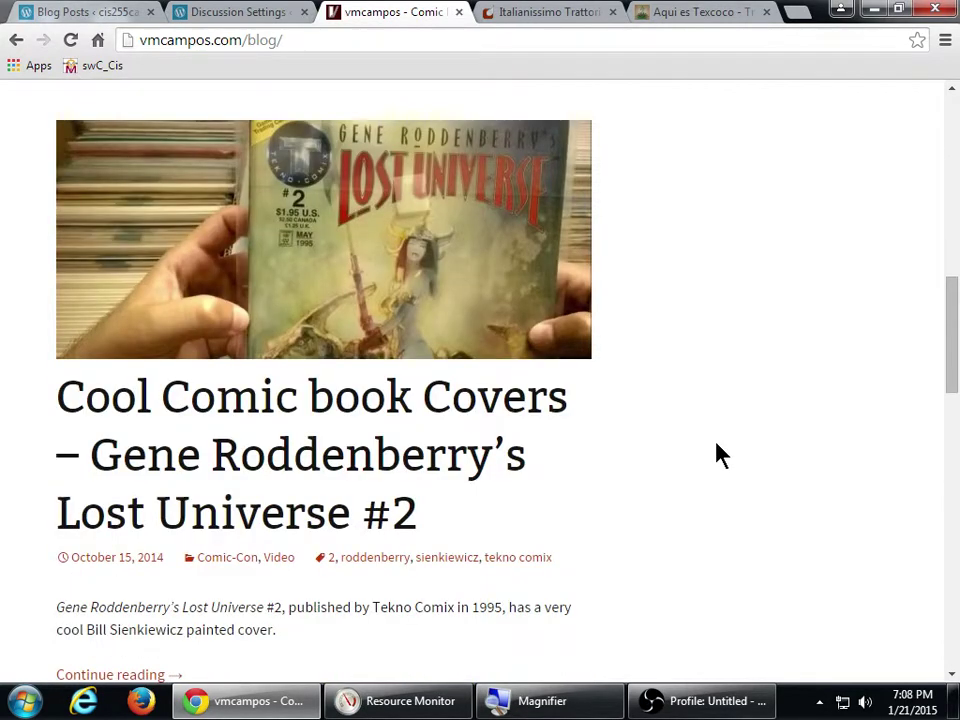
pyautogui.scroll(-5, 720, 455)
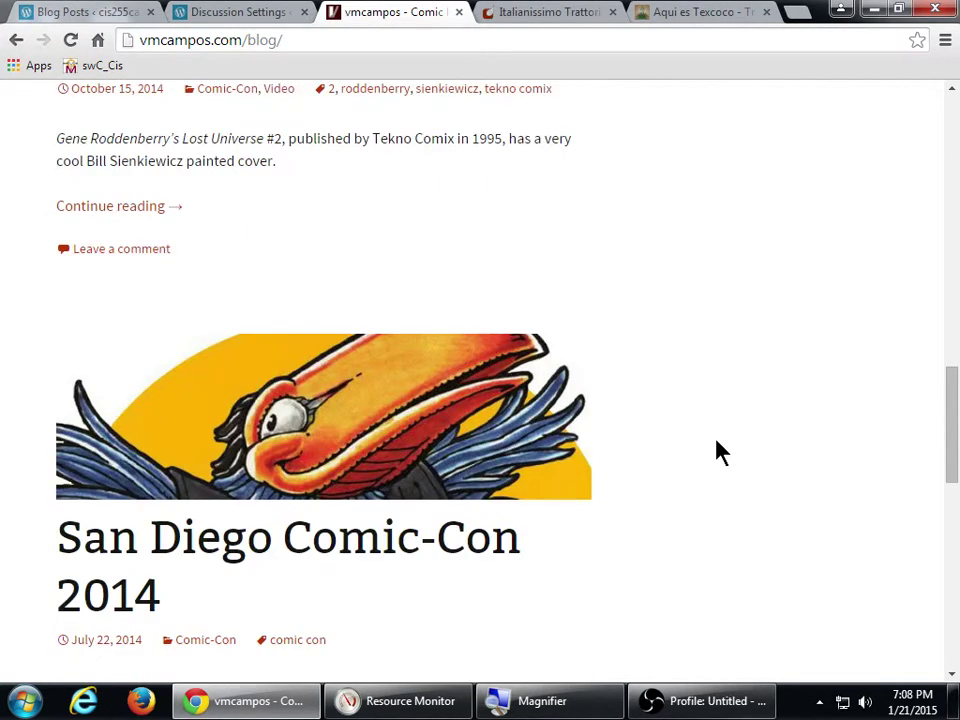
pyautogui.scroll(-1, 720, 452)
pyautogui.scroll(-1, 720, 452)
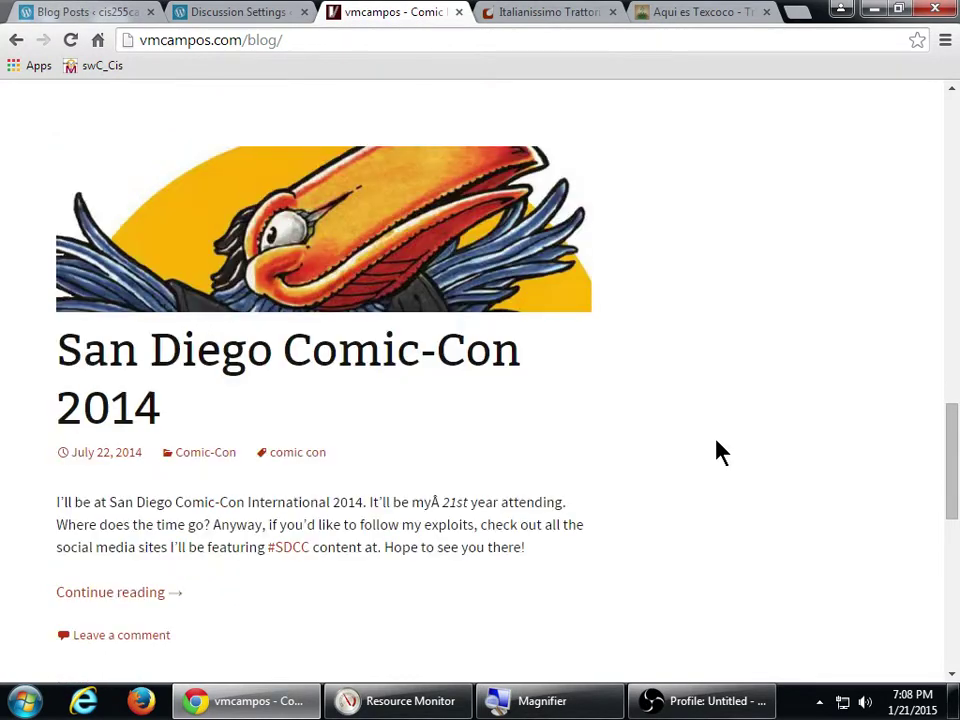
pyautogui.scroll(10, 720, 452)
pyautogui.scroll(7, 718, 451)
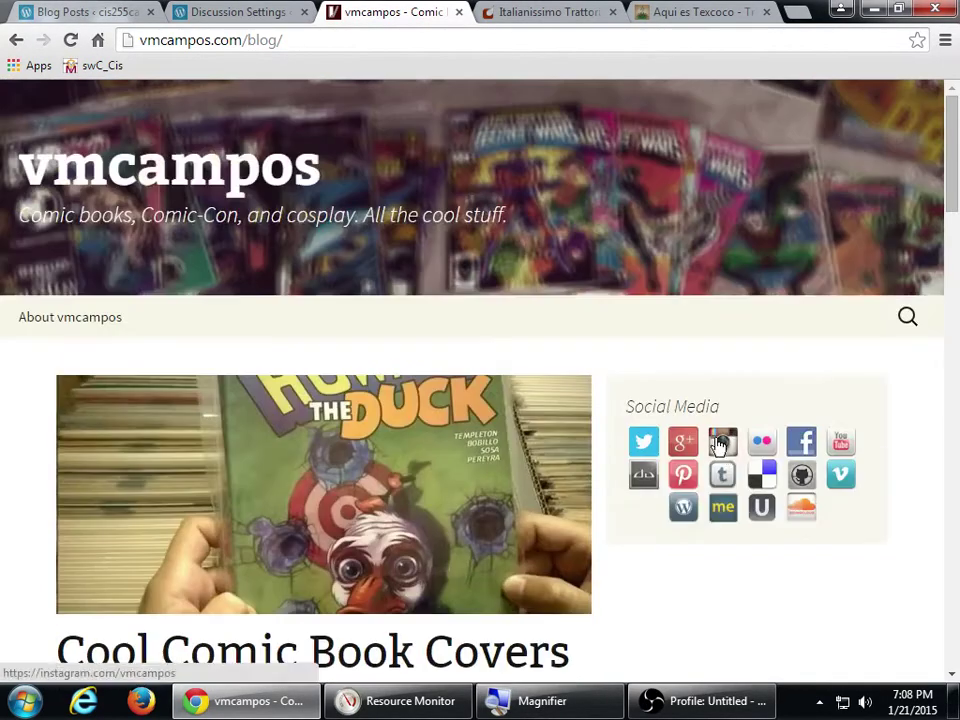
pyautogui.scroll(-3, 662, 455)
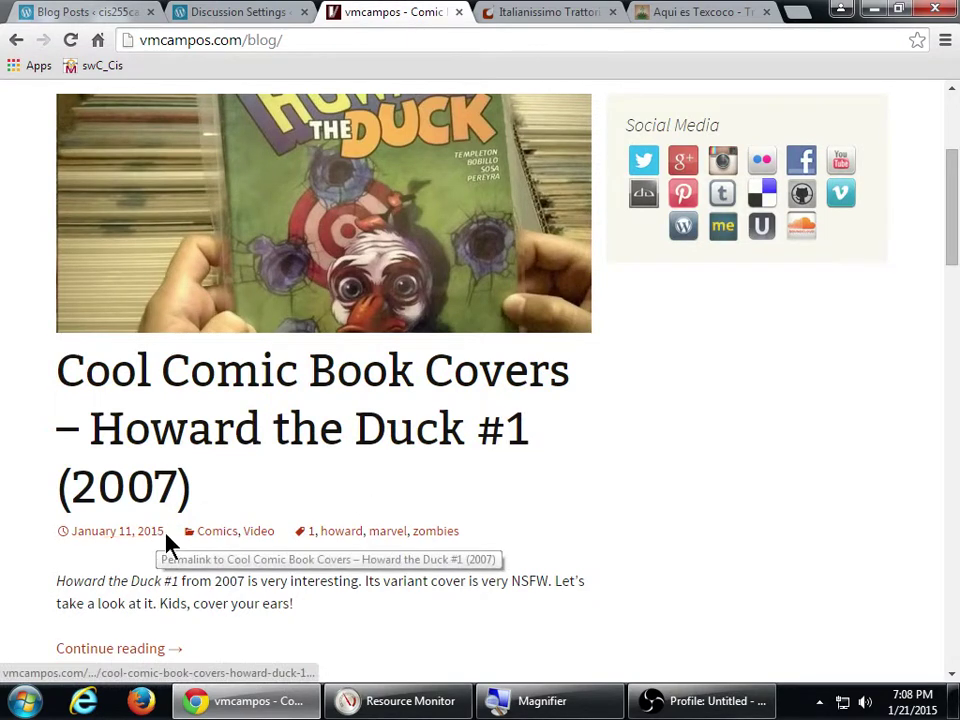
pyautogui.scroll(-1, 176, 547)
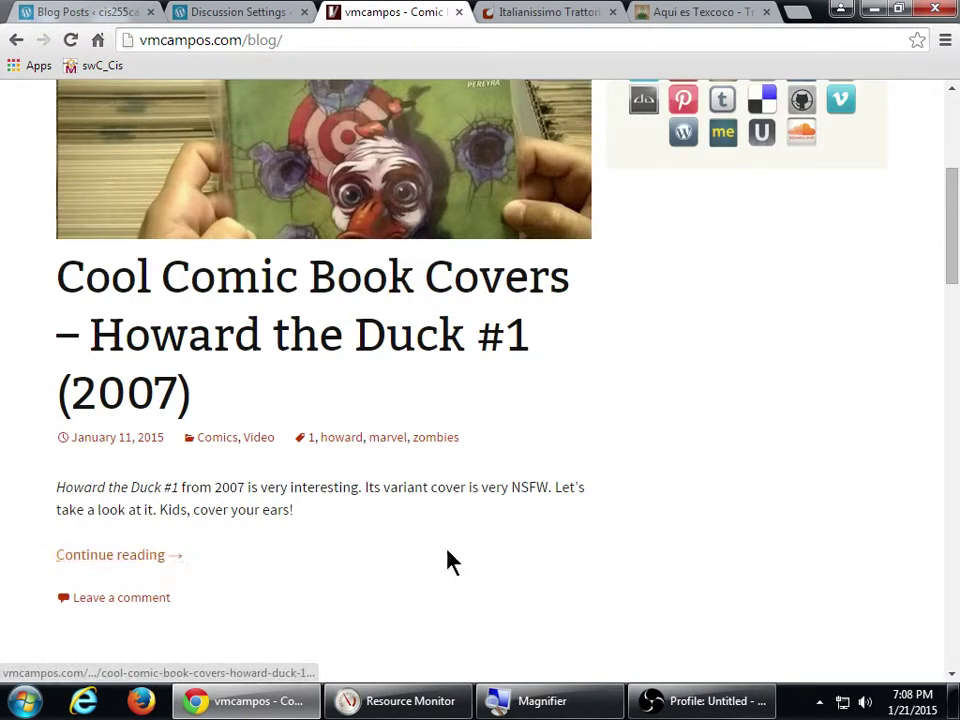
pyautogui.scroll(-7, 600, 499)
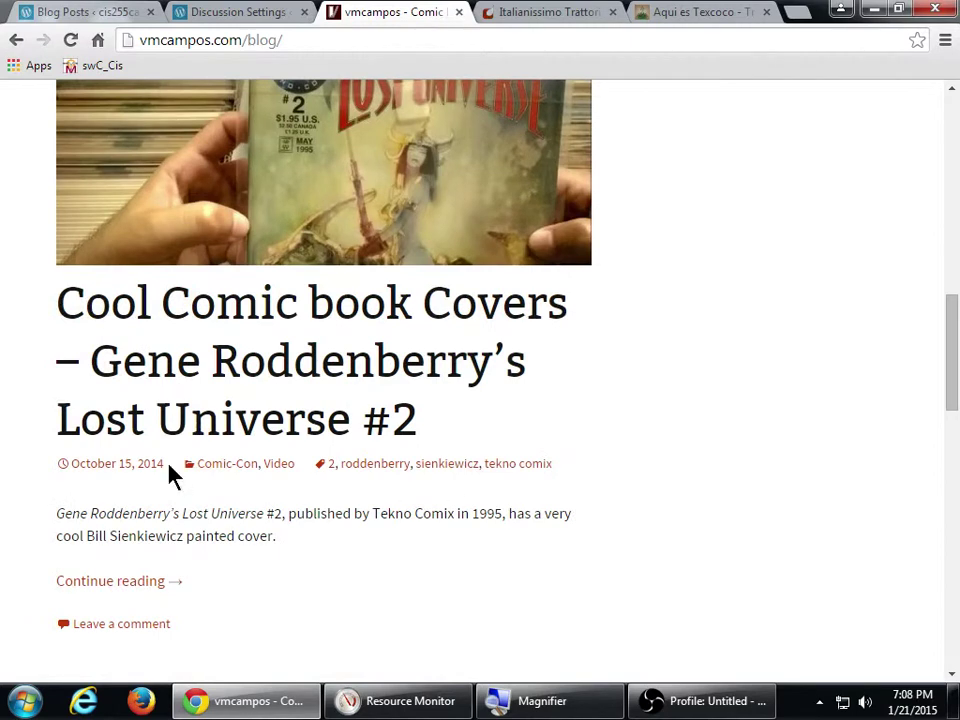
pyautogui.scroll(-7, 754, 446)
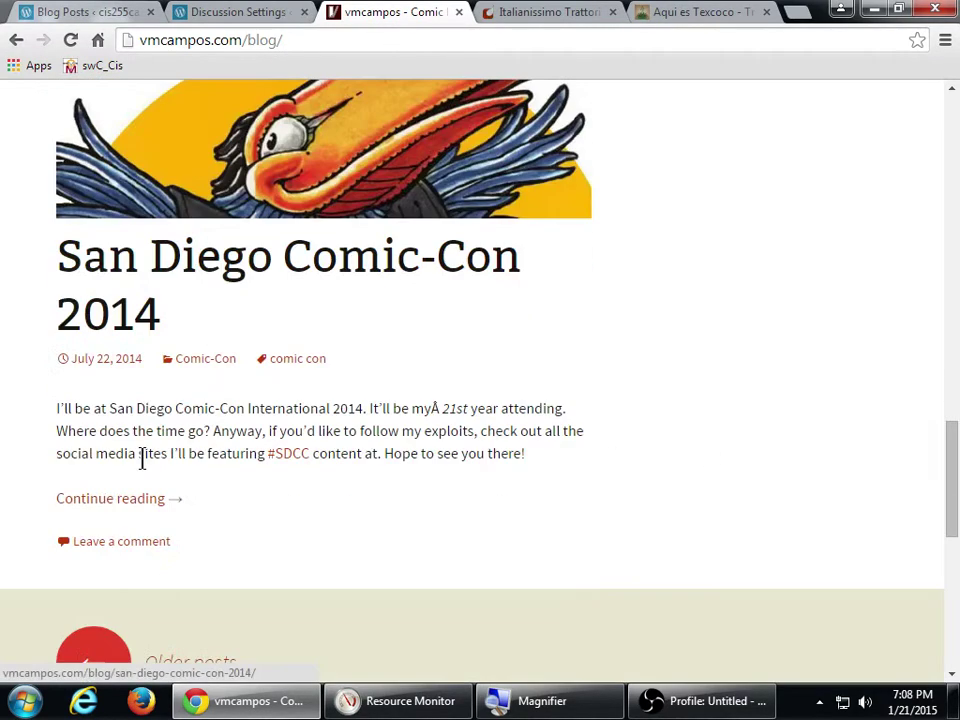
pyautogui.scroll(-2, 144, 465)
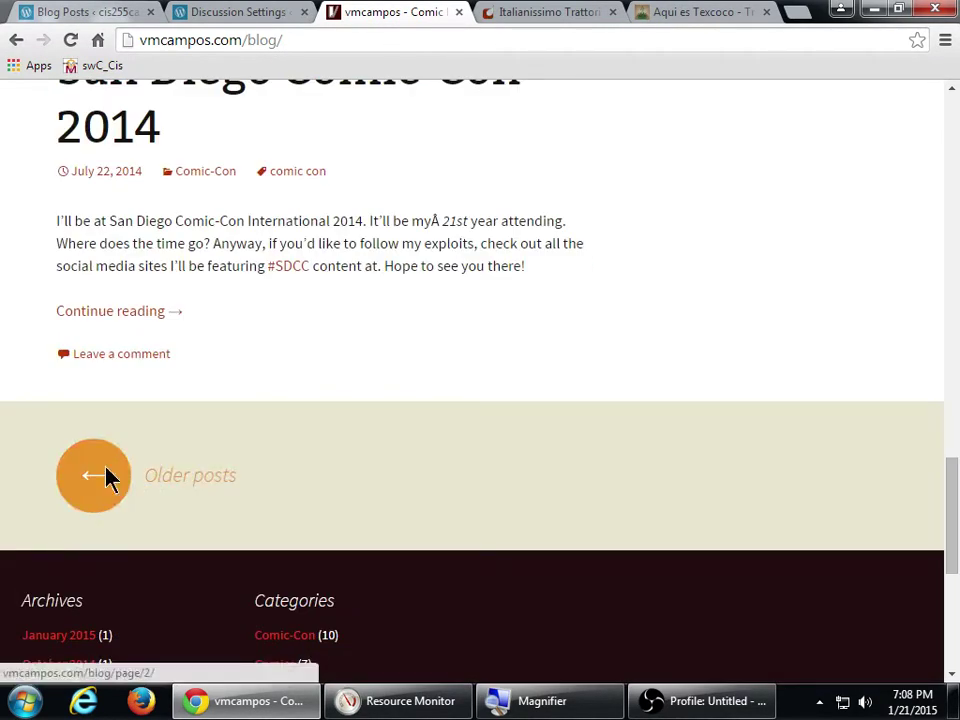
# - Browse the older posts on blog page 2, then switch to the Aqui es Texcoco site
pyautogui.click(107, 476)
pyautogui.scroll(-7, 574, 439)
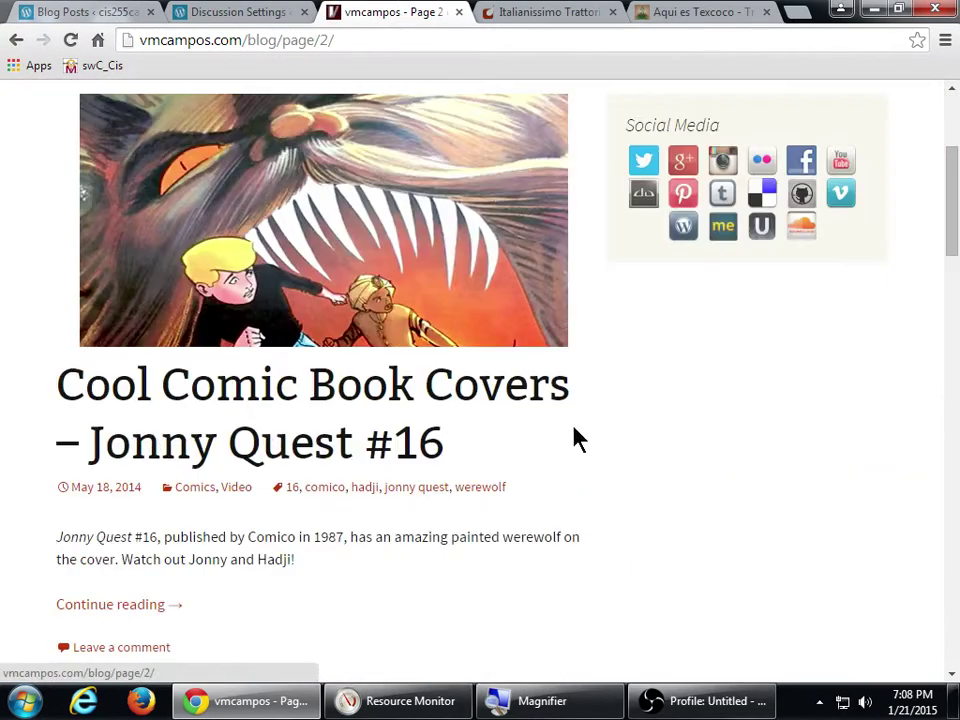
pyautogui.scroll(-8, 574, 439)
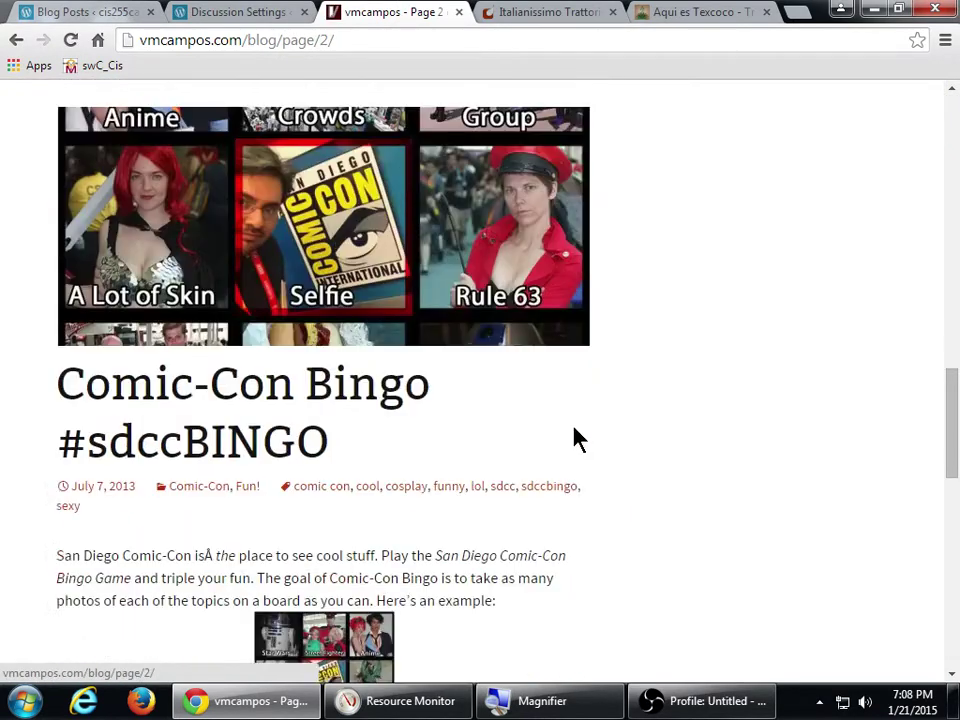
pyautogui.scroll(-4, 574, 439)
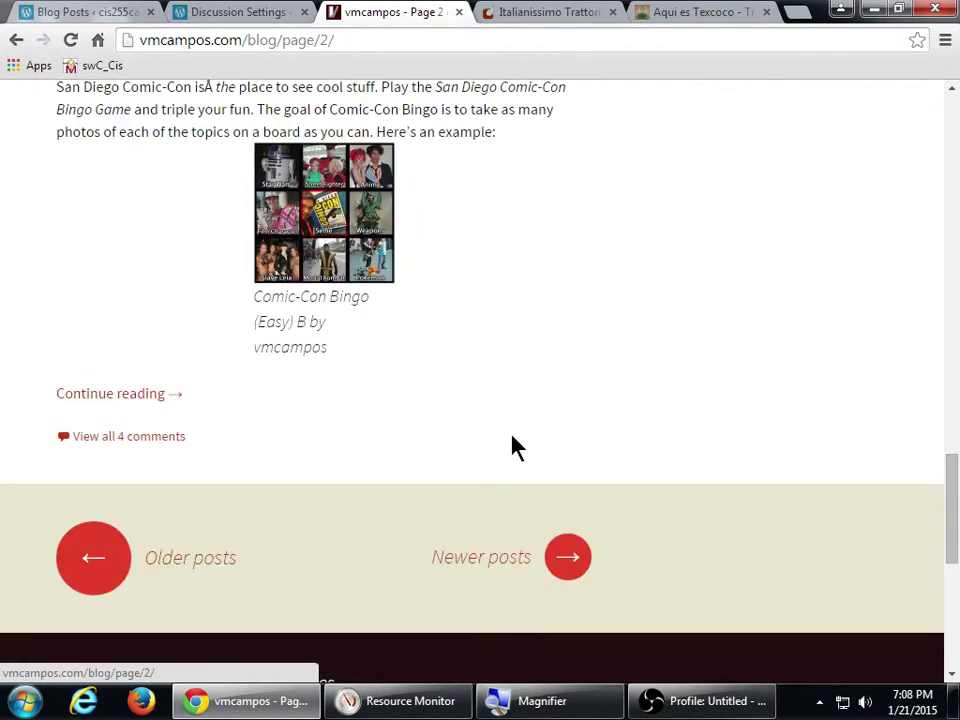
pyautogui.scroll(14, 505, 447)
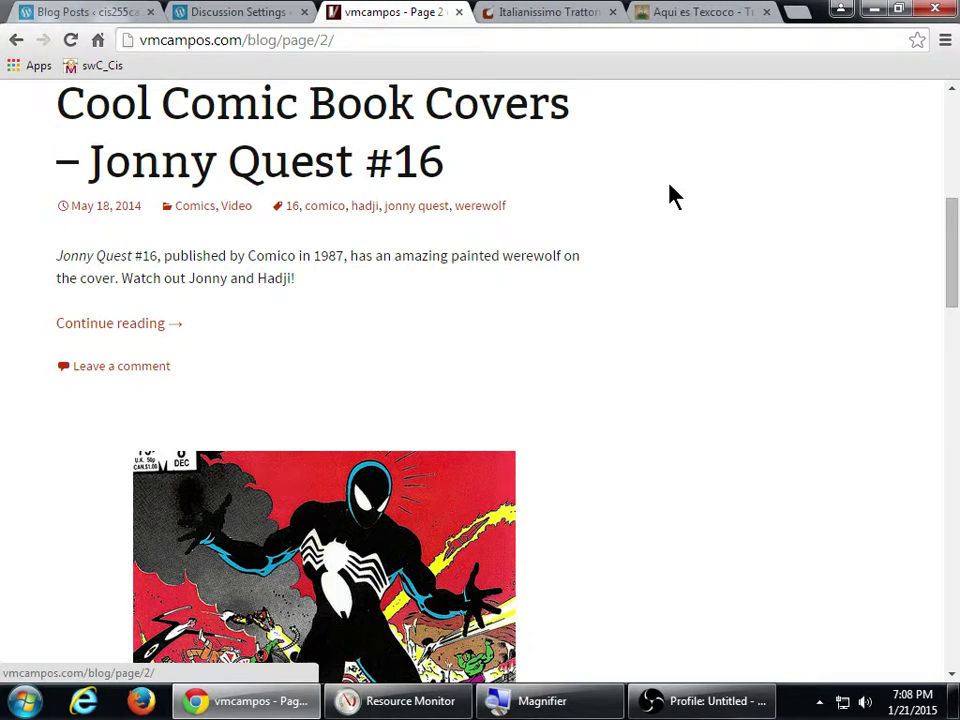
pyautogui.click(661, 13)
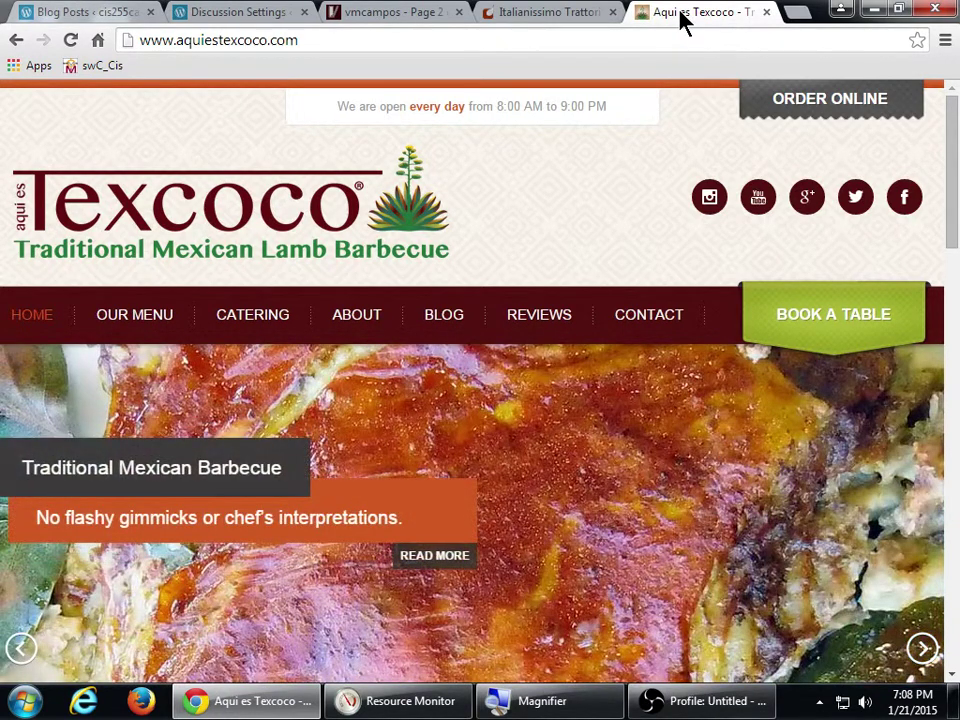
# - Move the Aqui es Texcoco tab ahead of Italianissimo Trattoria and show the Italianissimo homepage
pyautogui.scroll(-2, 612, 197)
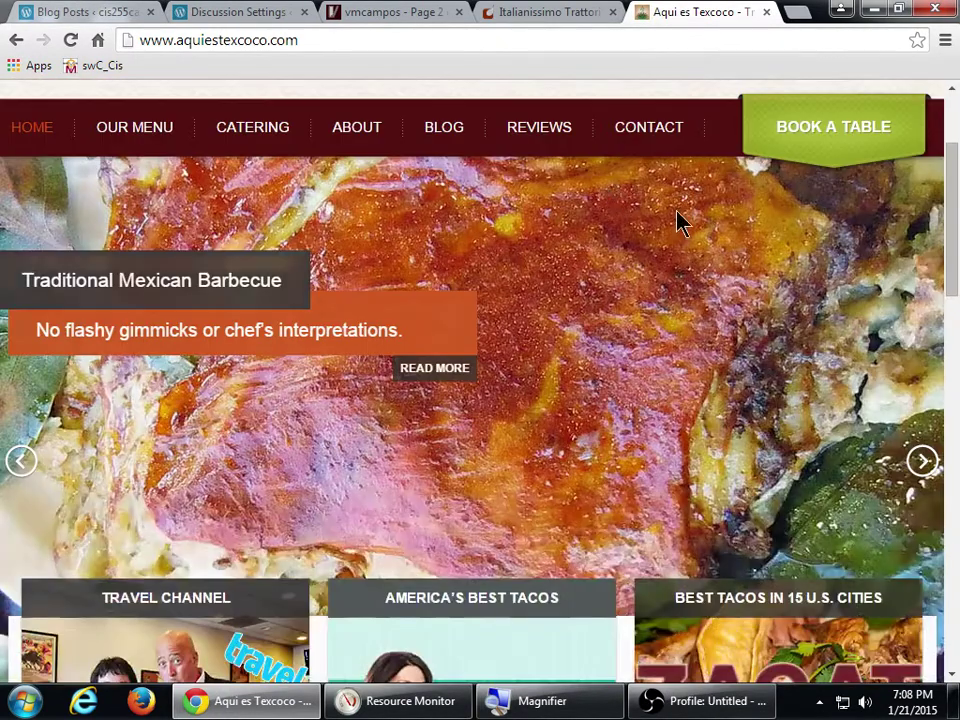
pyautogui.scroll(-6, 656, 231)
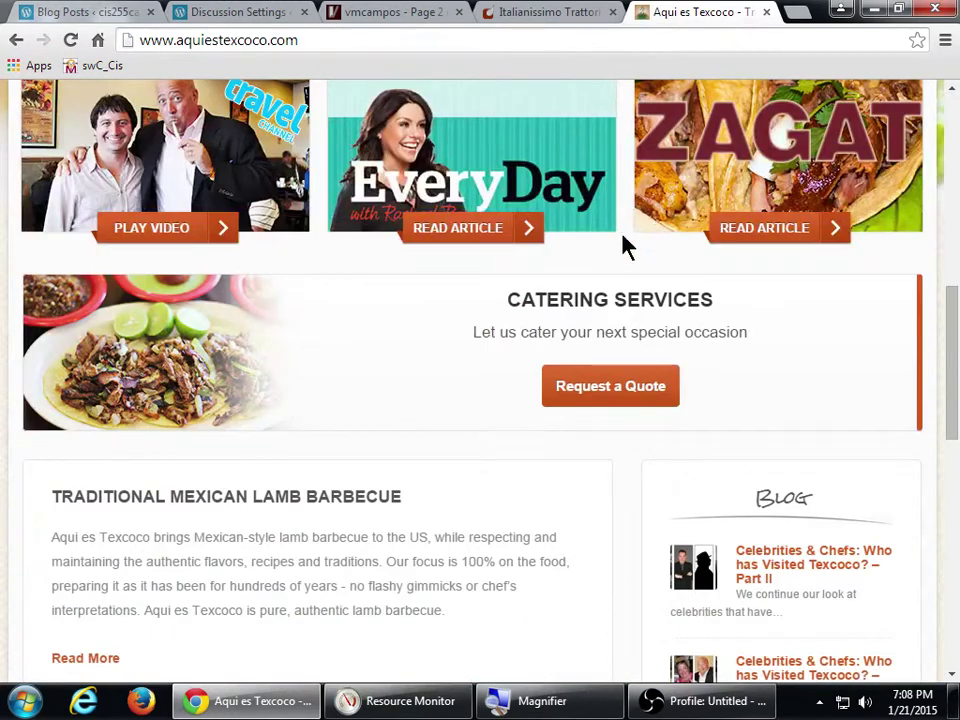
pyautogui.scroll(-4, 529, 240)
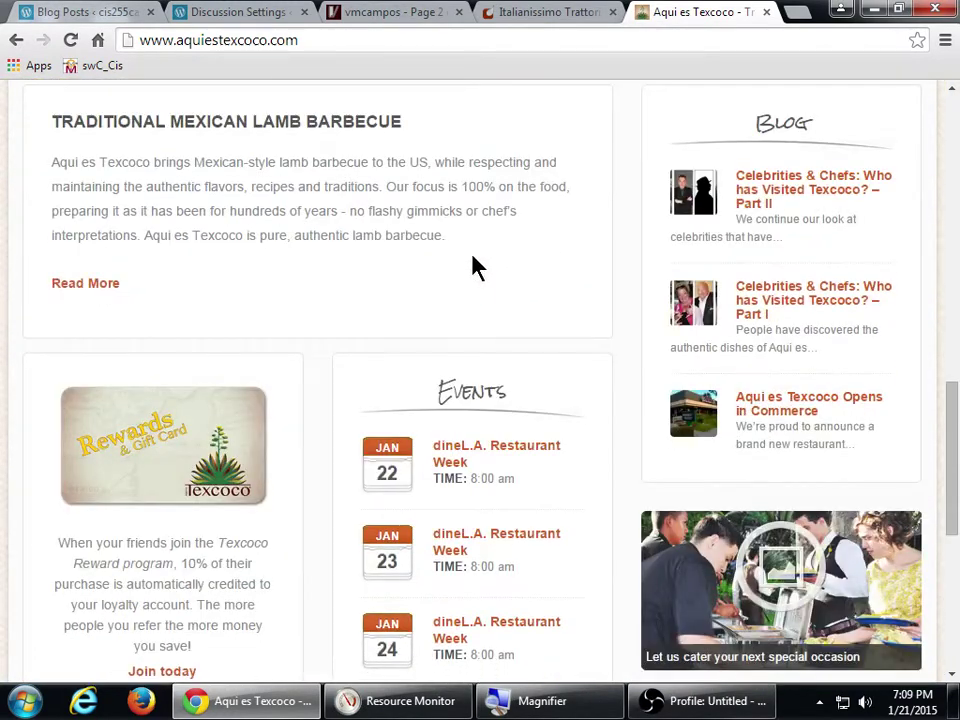
pyautogui.scroll(6, 437, 272)
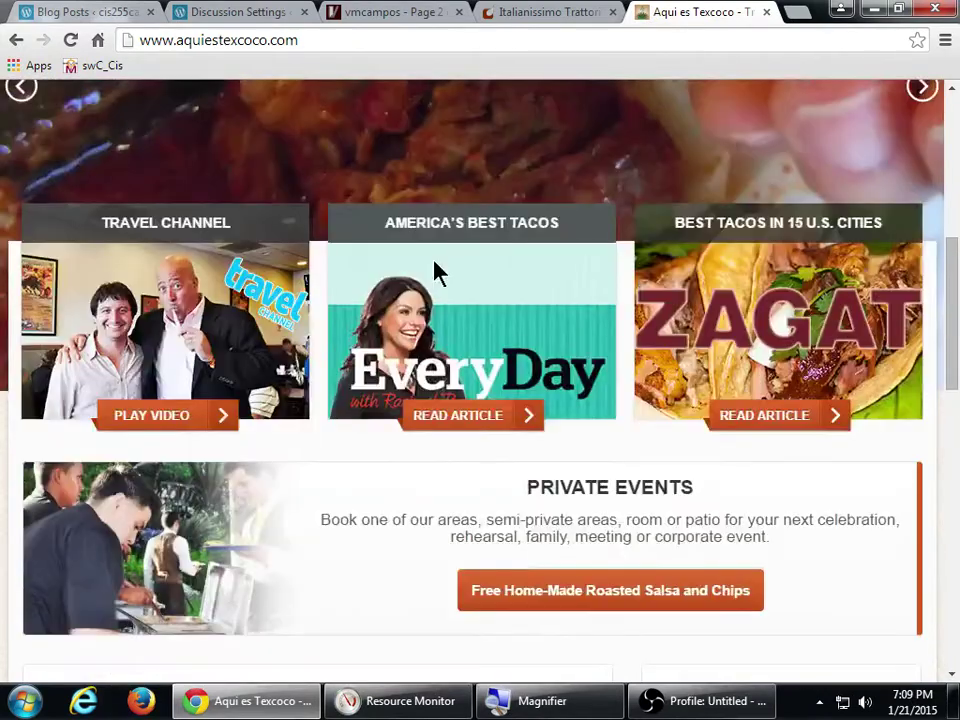
pyautogui.scroll(6, 437, 272)
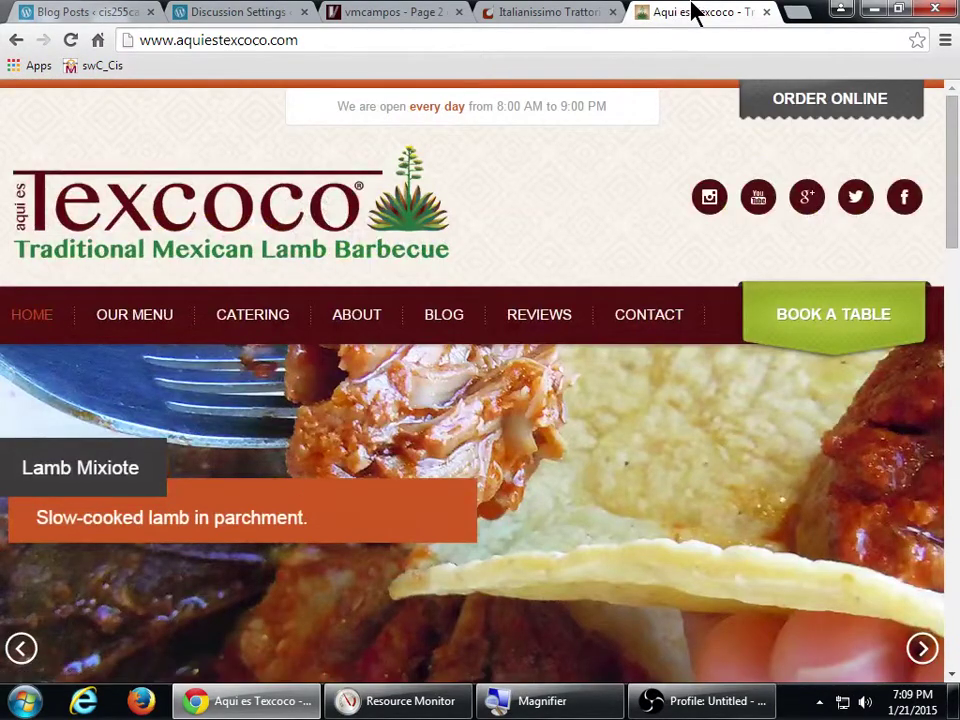
pyautogui.moveTo(692, 12); pyautogui.dragTo(583, 11)
pyautogui.click(677, 12)
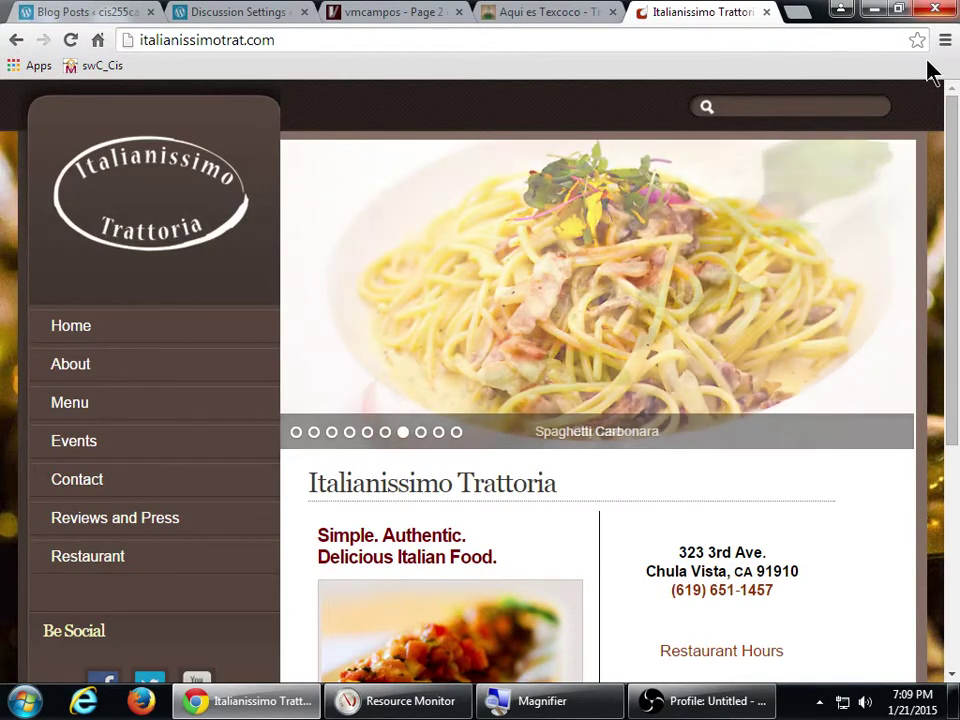
# - Review the Italianissimo Trattoria address and hours, then go back to the Aqui es Texcoco homepage
pyautogui.scroll(-4, 868, 407)
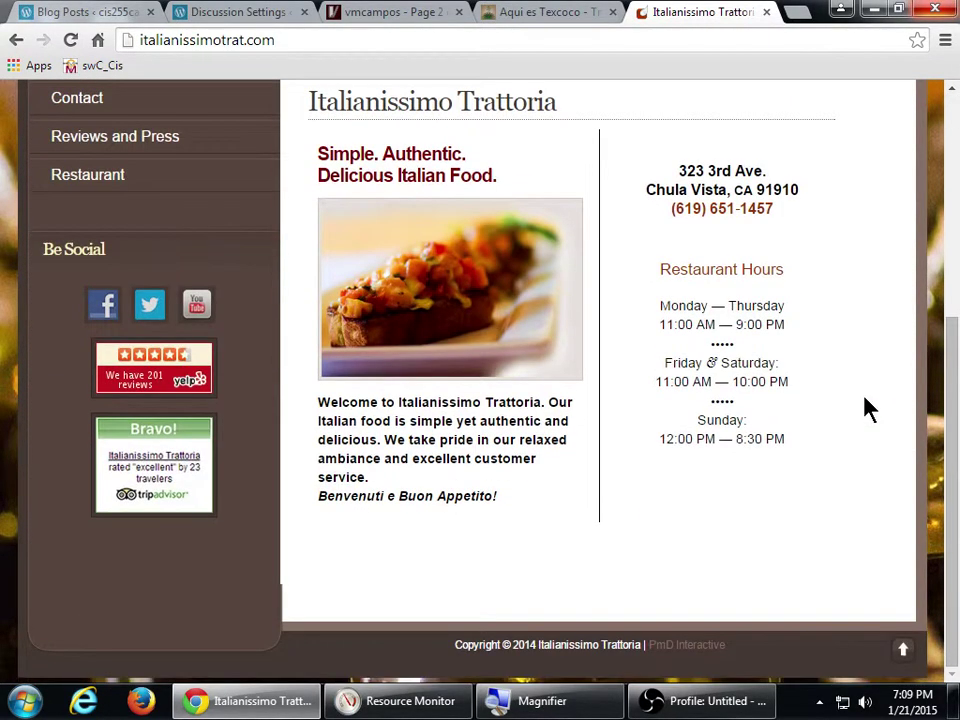
pyautogui.scroll(4, 868, 435)
pyautogui.scroll(-4, 876, 484)
pyautogui.scroll(4, 879, 486)
pyautogui.scroll(-3, 880, 484)
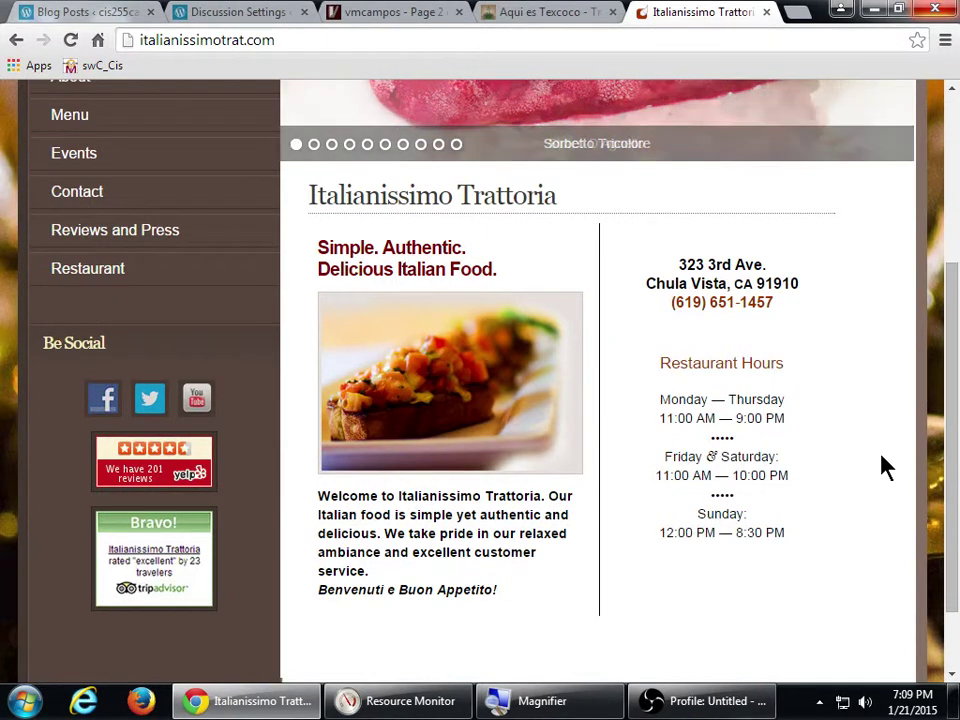
pyautogui.scroll(2, 882, 466)
pyautogui.scroll(-3, 882, 466)
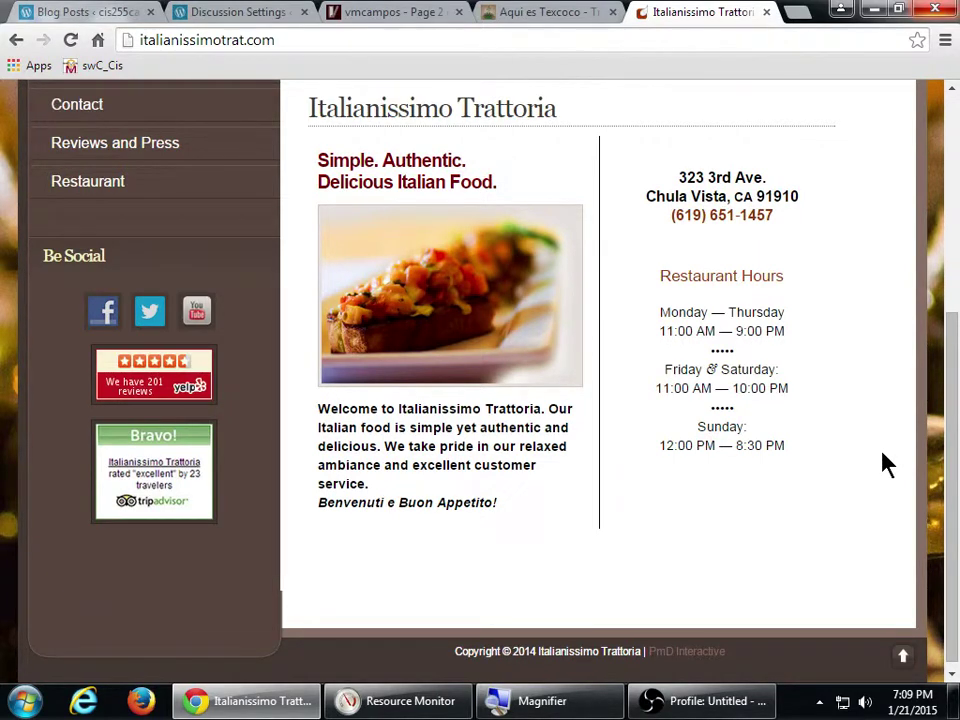
pyautogui.click(597, 12)
pyautogui.scroll(-1, 516, 266)
pyautogui.scroll(-4, 516, 272)
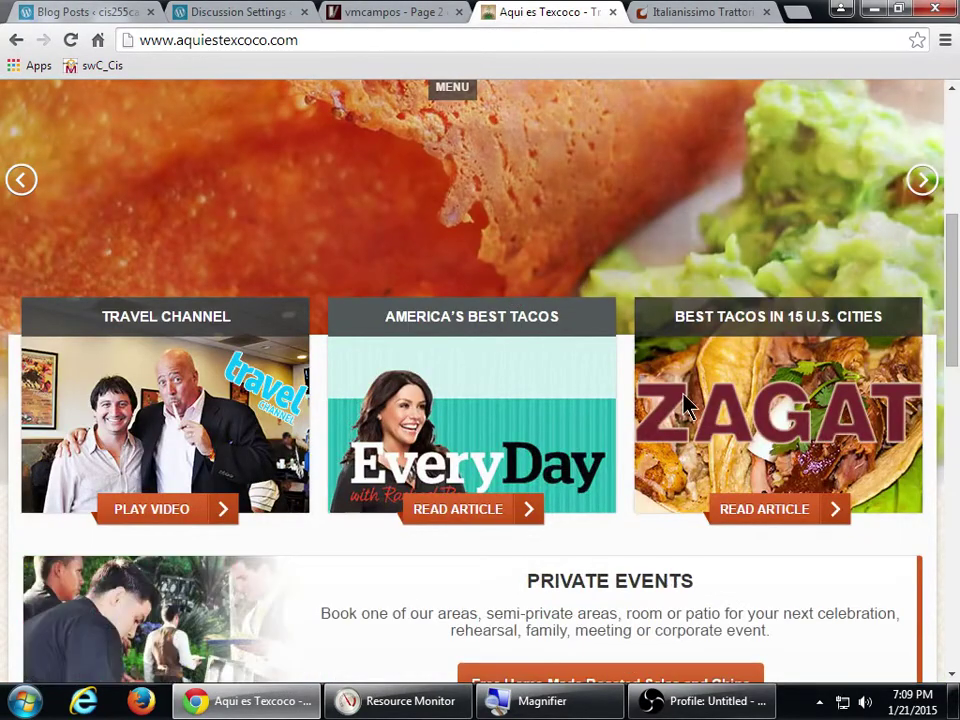
# - Revisit the vmcampos blog and Italianissimo tabs, ending on the saved Discussion Settings page
pyautogui.scroll(-5, 686, 405)
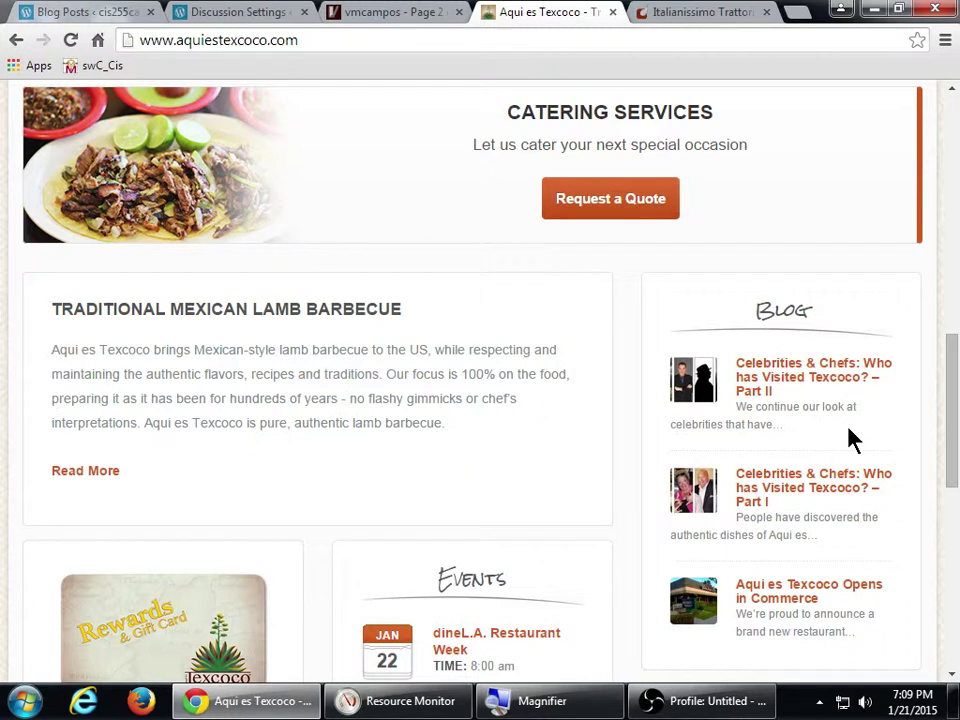
pyautogui.click(390, 12)
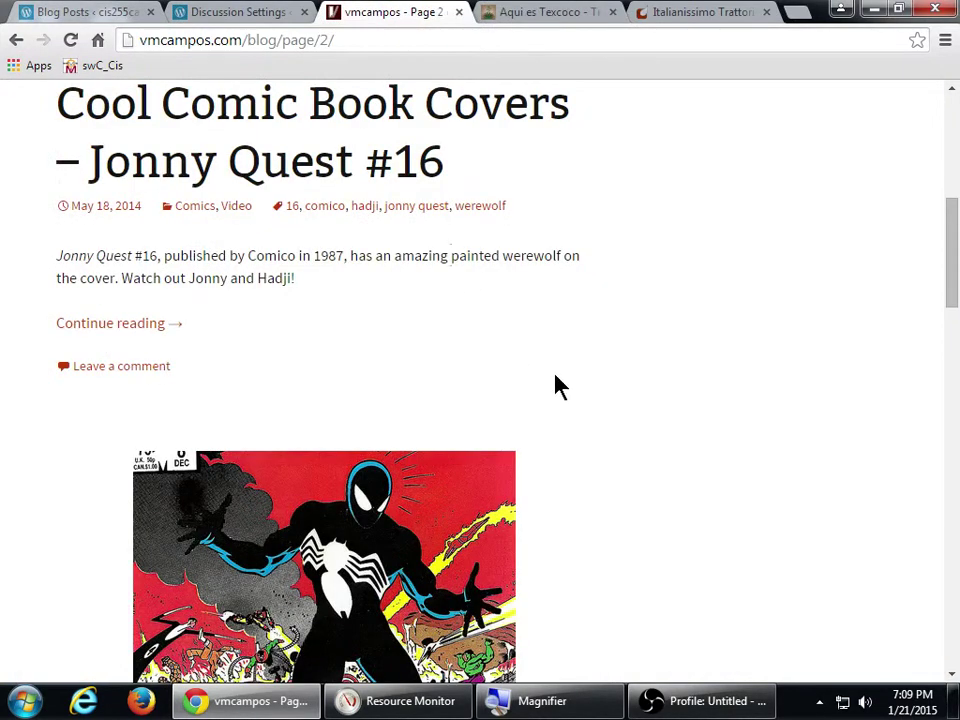
pyautogui.scroll(2, 560, 390)
pyautogui.scroll(2, 600, 407)
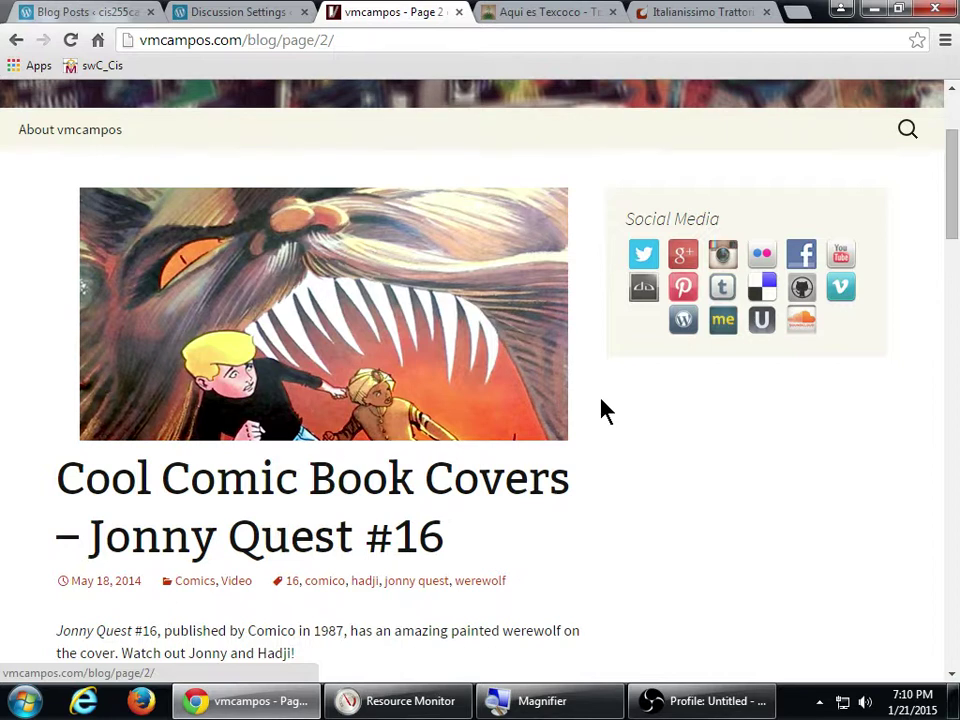
pyautogui.click(669, 12)
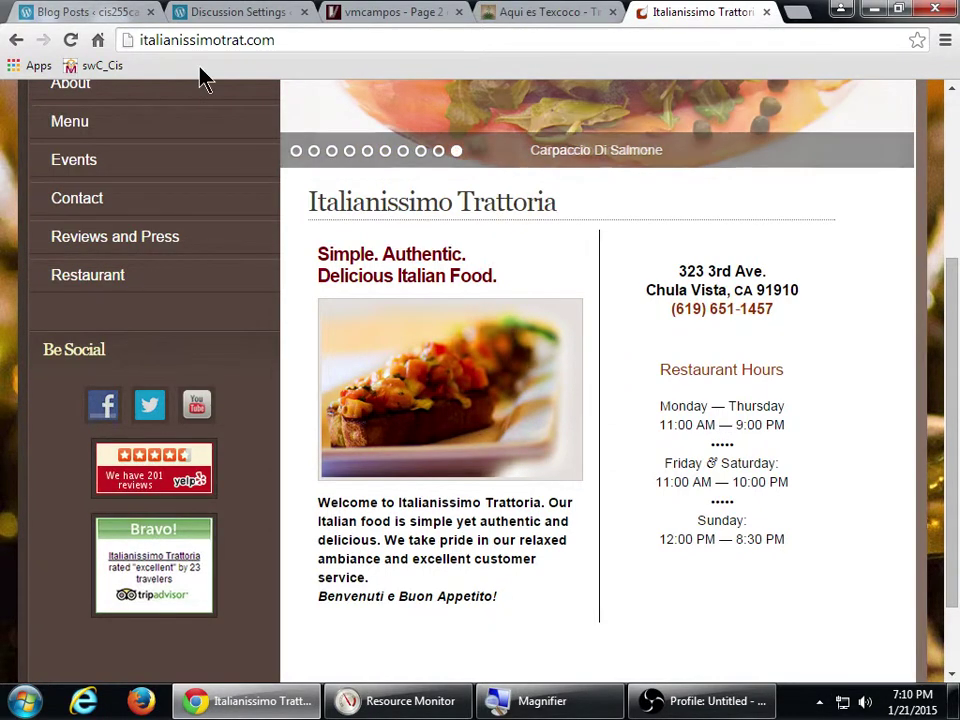
pyautogui.click(259, 12)
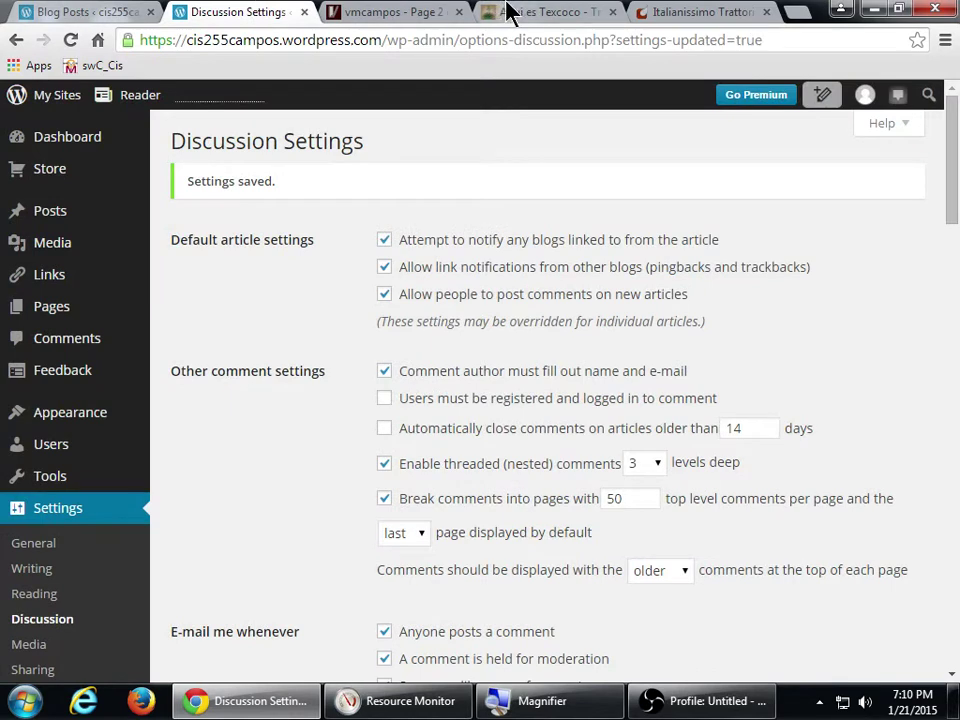
pyautogui.click(414, 12)
pyautogui.scroll(1, 630, 388)
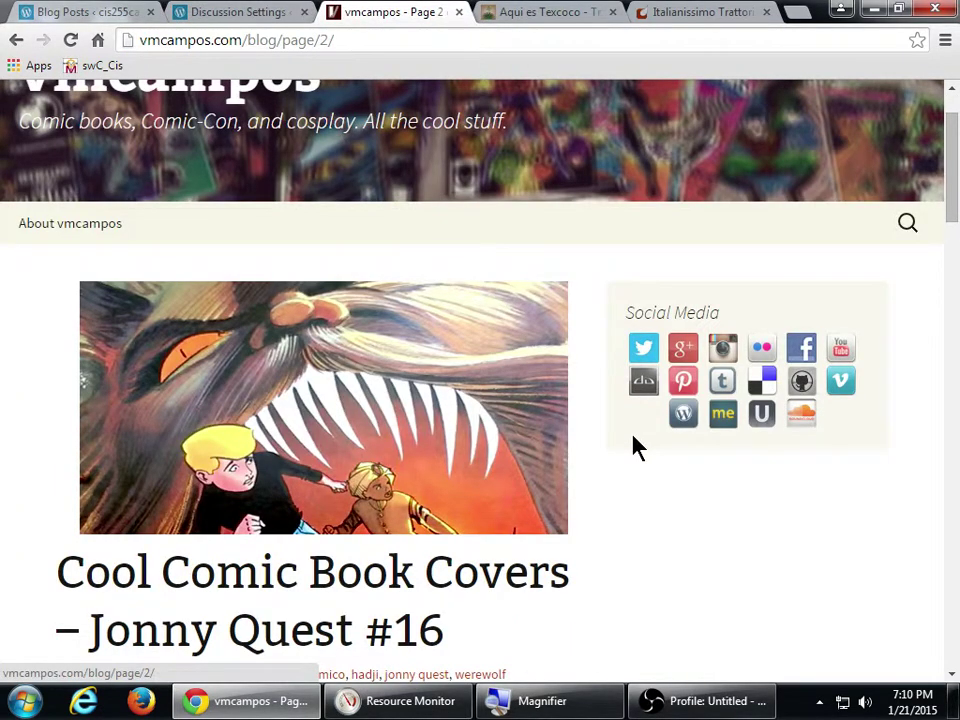
pyautogui.click(692, 12)
pyautogui.scroll(2, 670, 345)
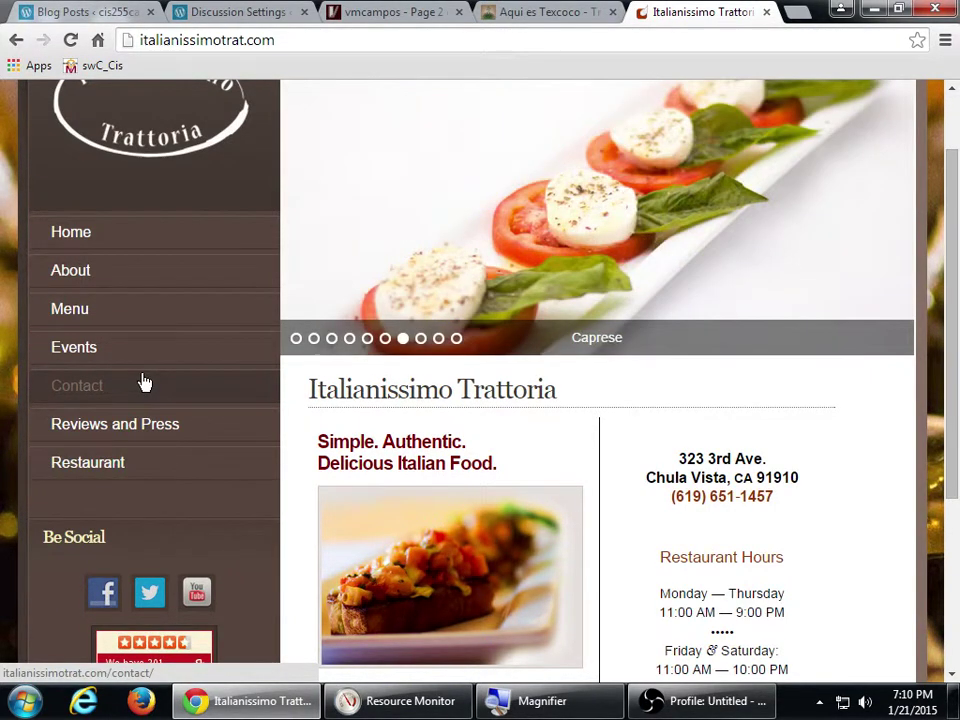
pyautogui.click(229, 13)
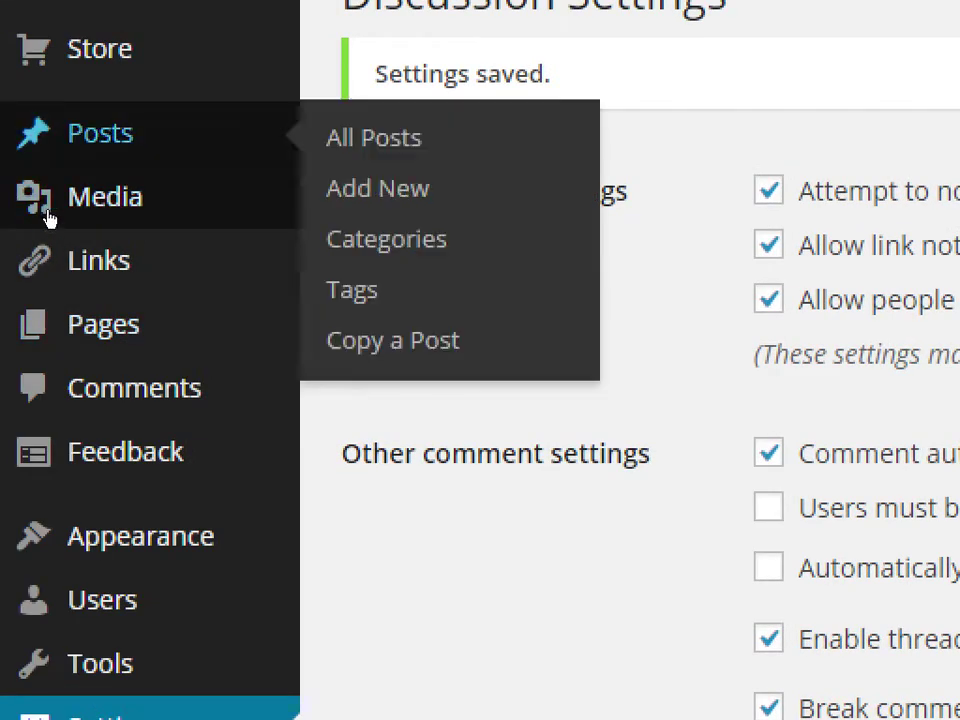
# - Go to Posts > Add New to get an empty post editor
pyautogui.moveTo(66, 326)
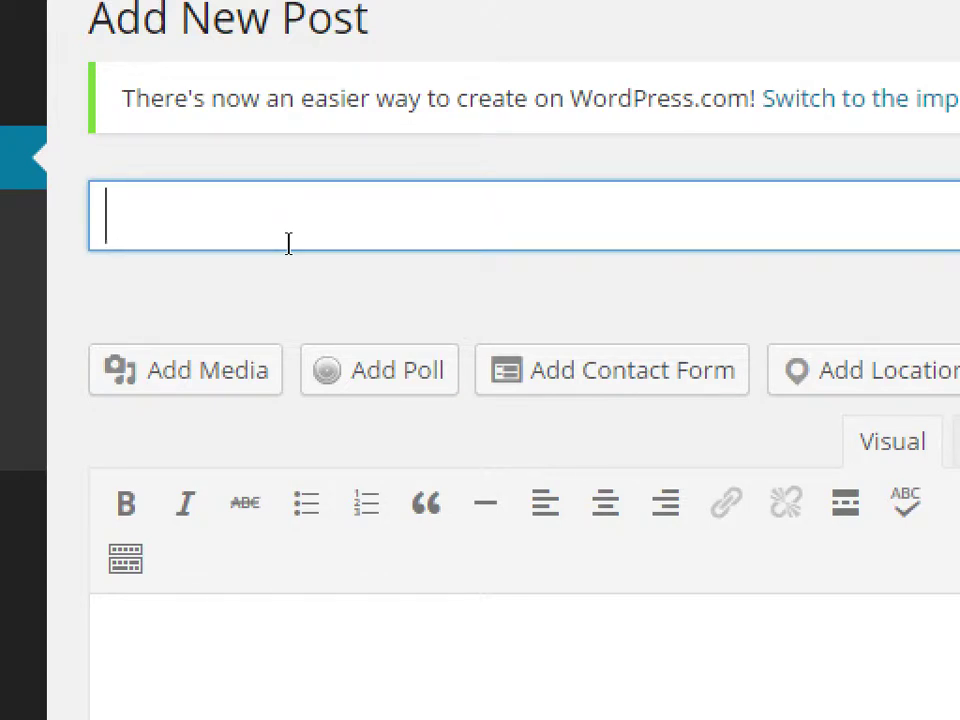
# - Title the post 'My First Day of CIS255'
pyautogui.write('F')
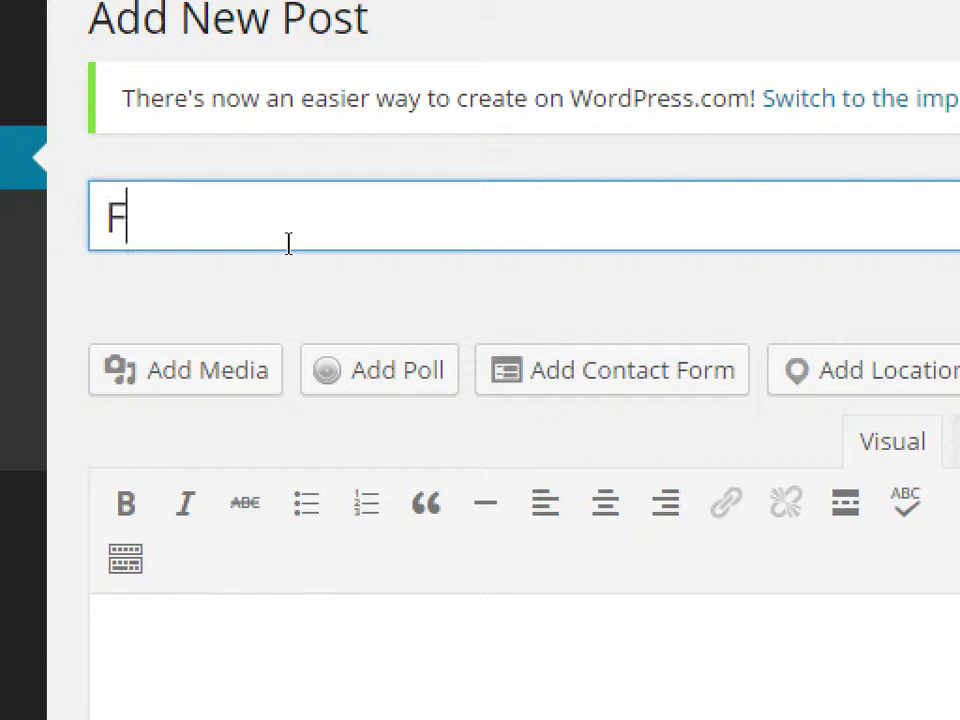
pyautogui.press('BackSpace')
pyautogui.write('My First D')
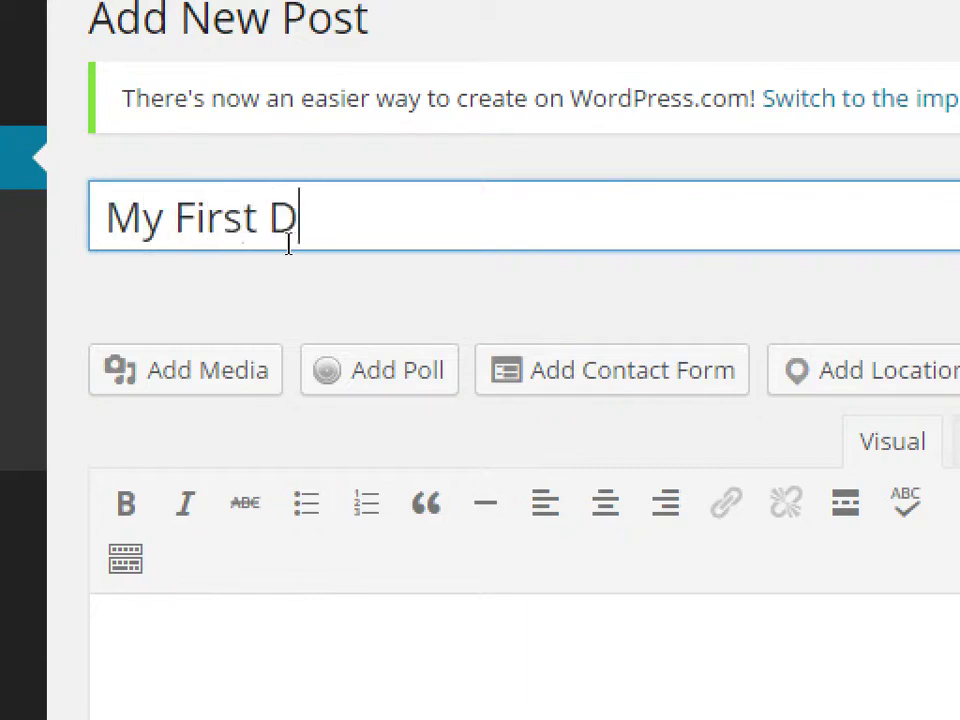
pyautogui.write('ay of CIS255')
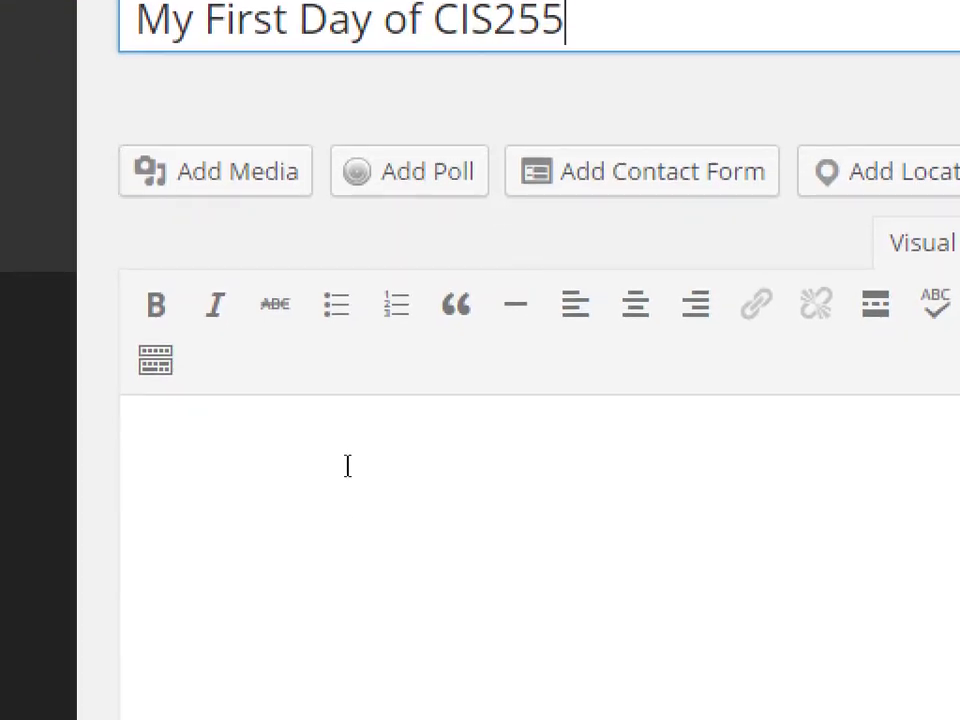
# - Write the intro 'Today was the first day of our new CIS255 Web Search Engine Visibility Class. Here's what I learned:'
pyautogui.click(360, 484)
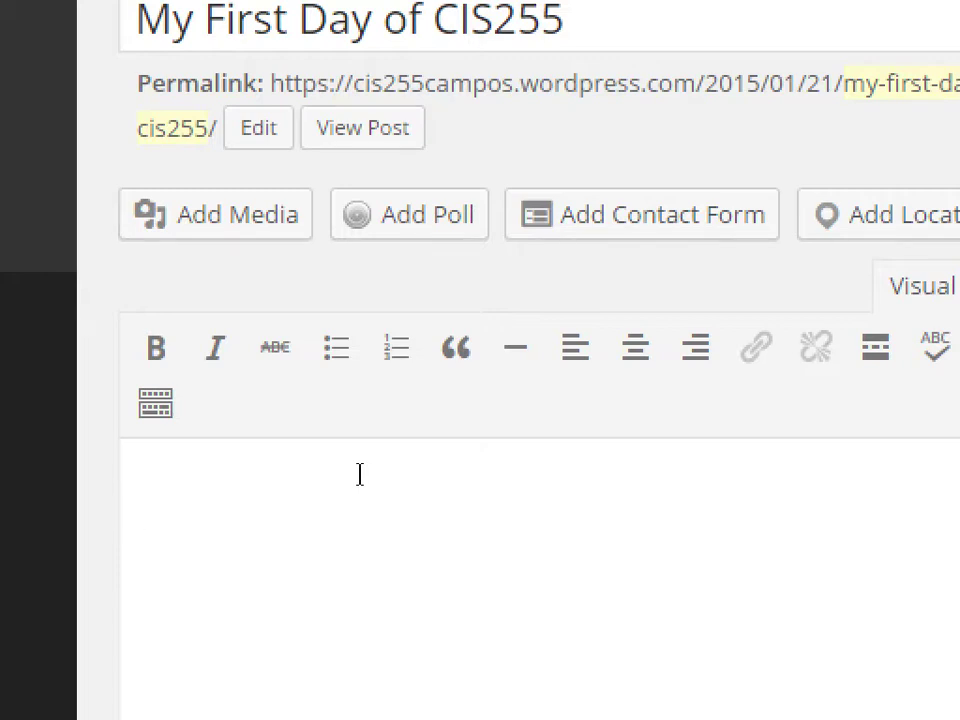
pyautogui.write('today')
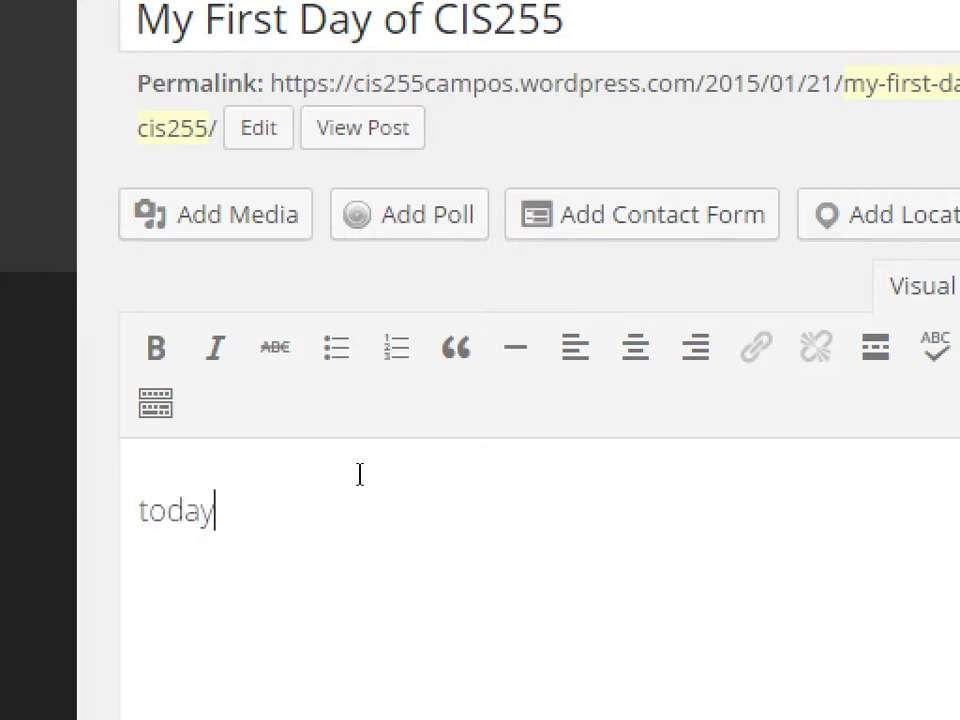
pyautogui.hotkey('ctrl', 'a')
pyautogui.write('Today ')
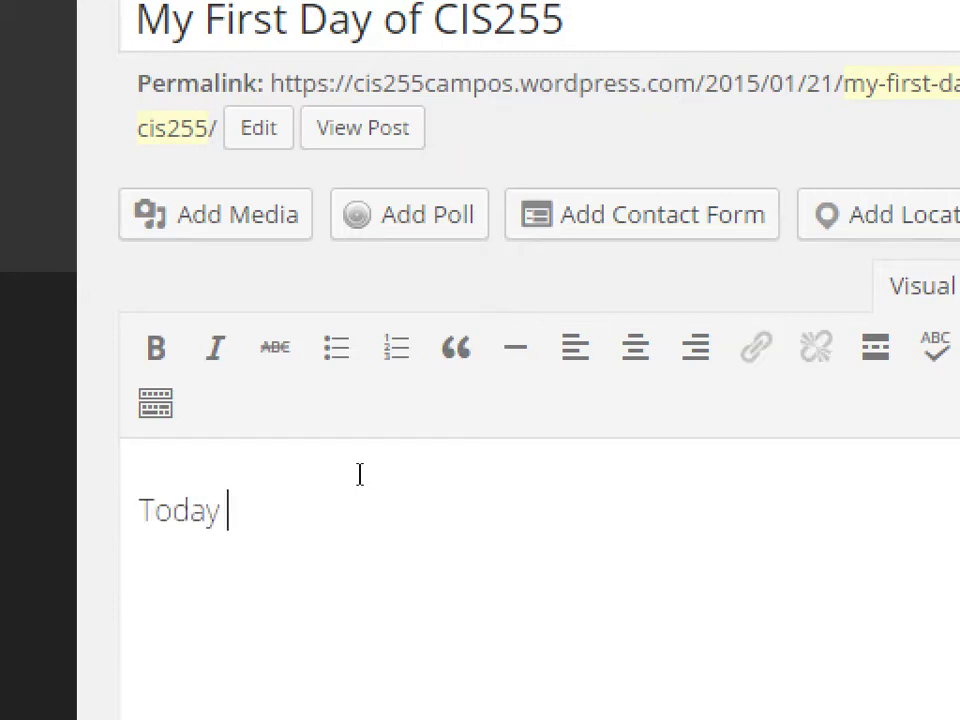
pyautogui.write('was the first day')
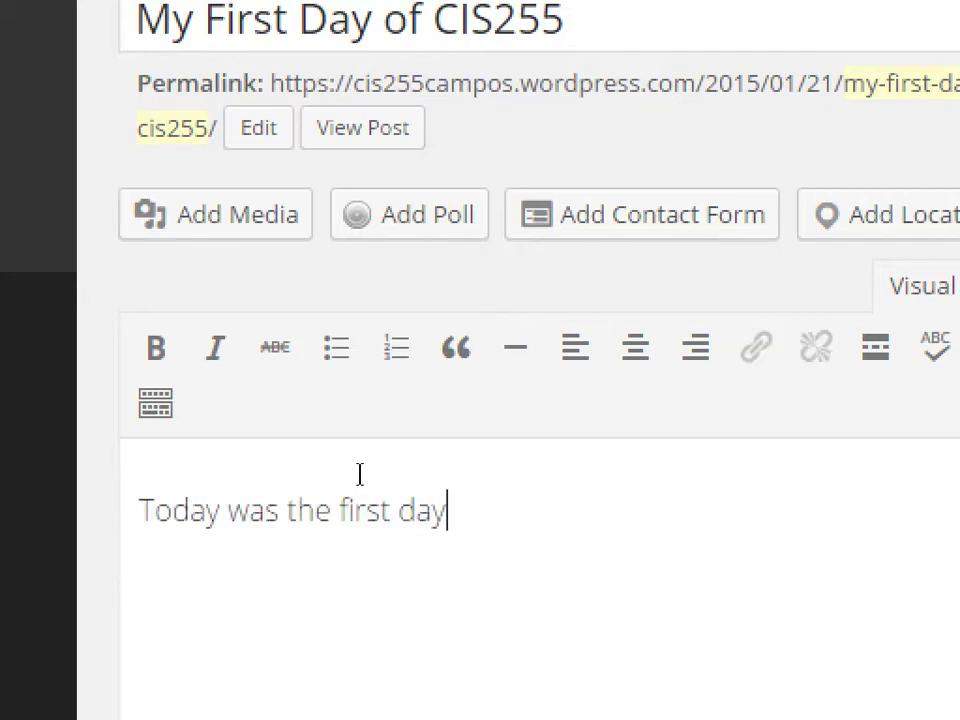
pyautogui.write(' of our ne')
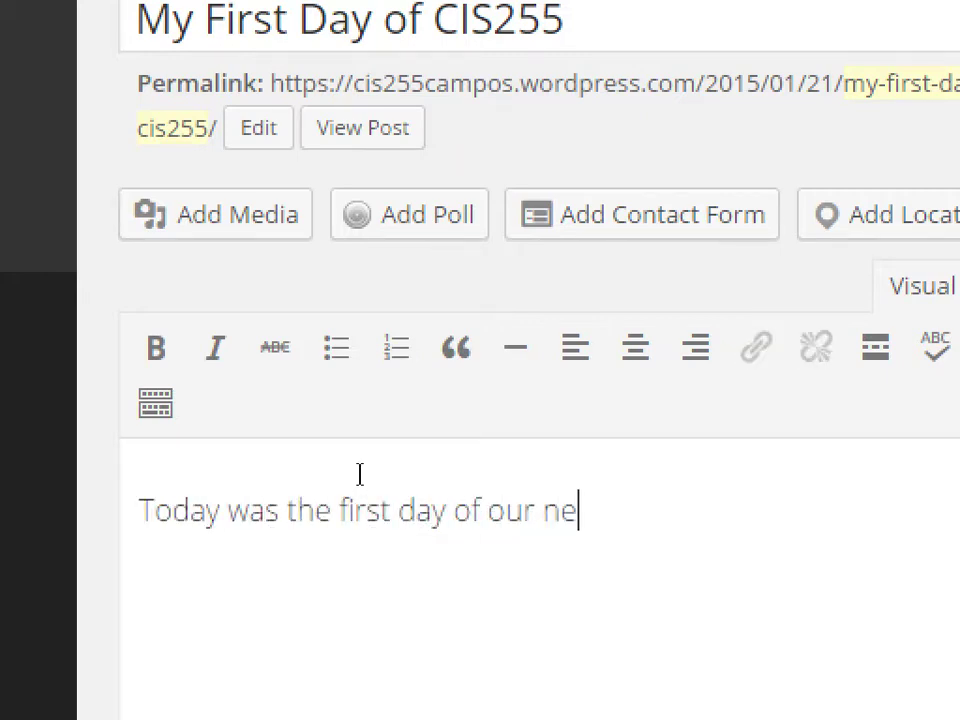
pyautogui.write('w CIS255')
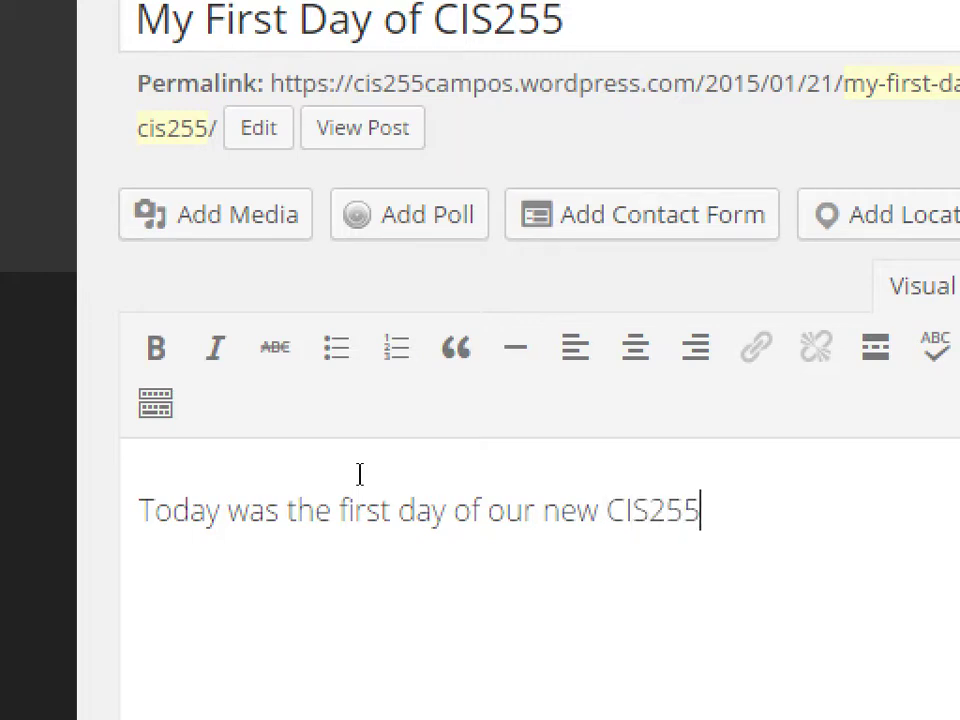
pyautogui.write(' Web ')
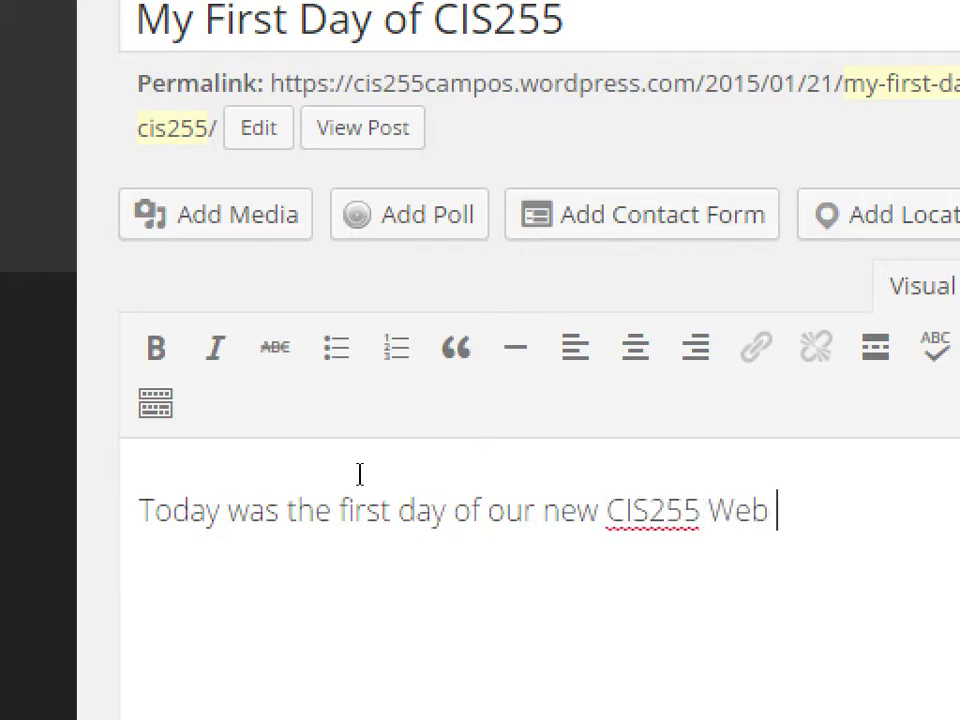
pyautogui.write('Search')
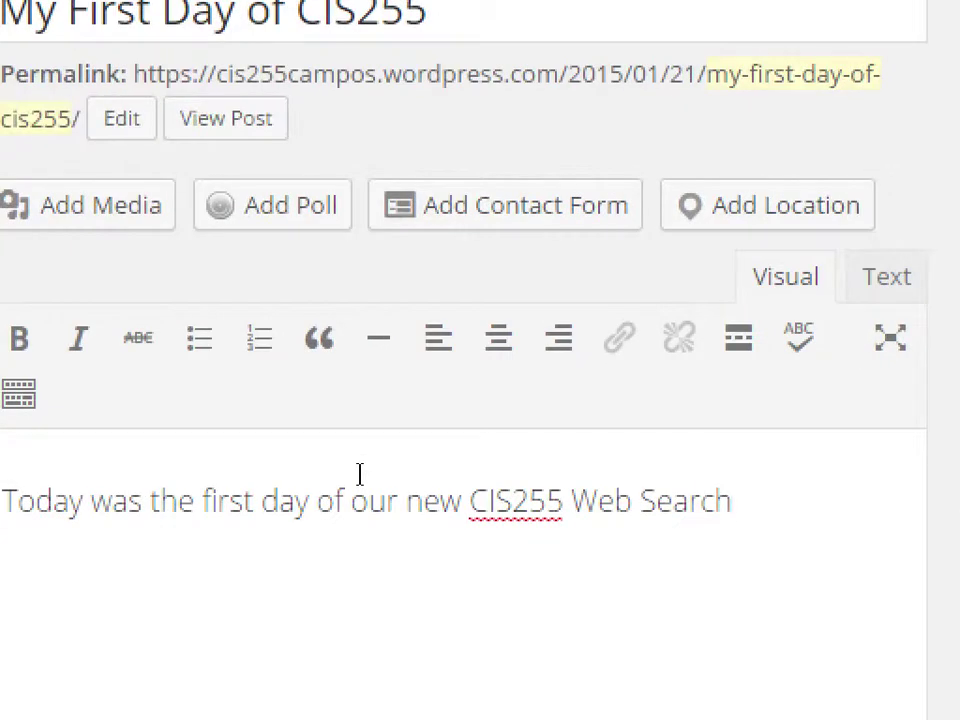
pyautogui.write(' Engine Vis')
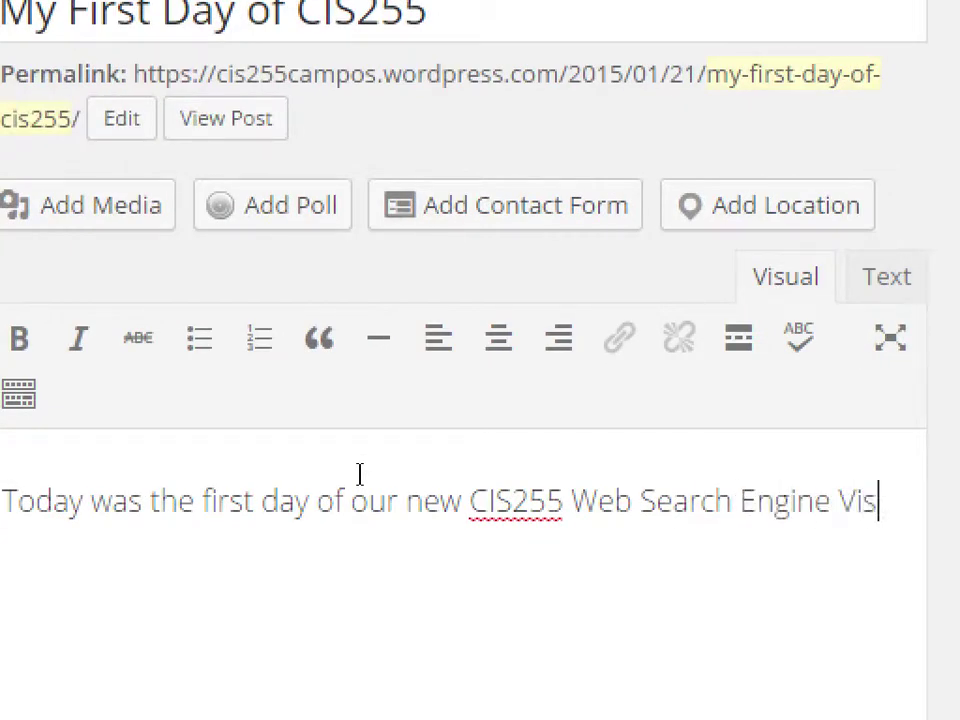
pyautogui.write('ibility ')
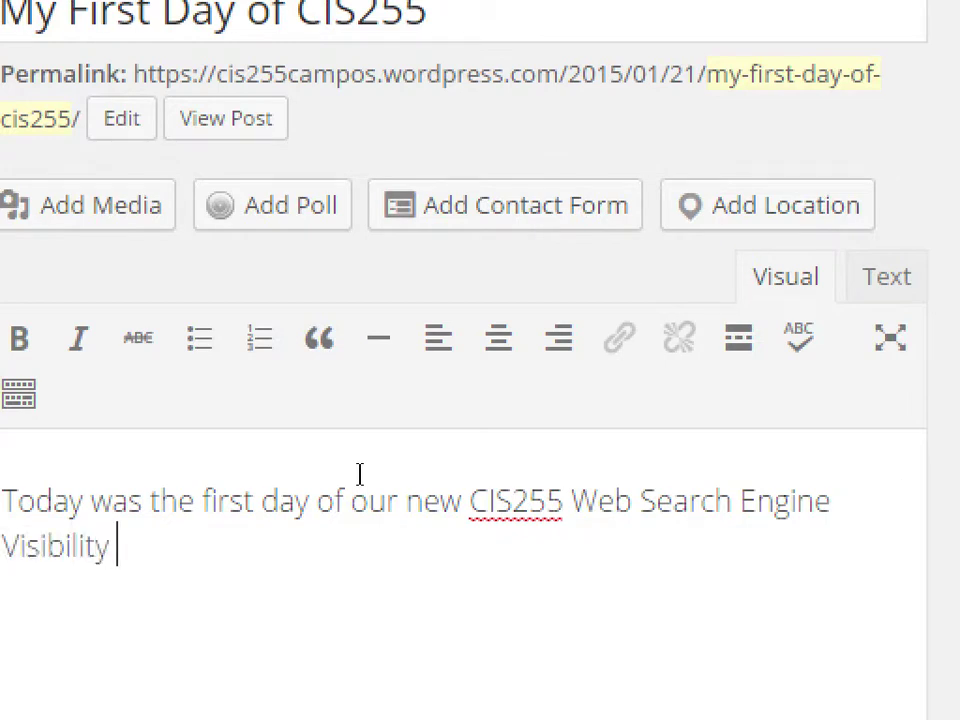
pyautogui.write("Class. Here's")
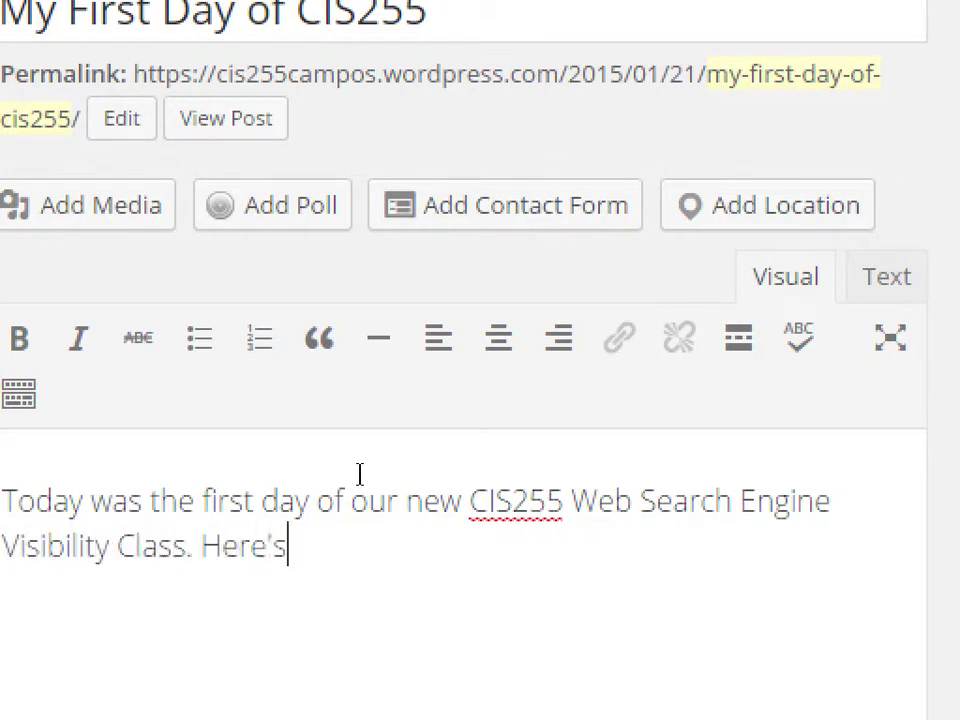
pyautogui.write(' what I learned:')
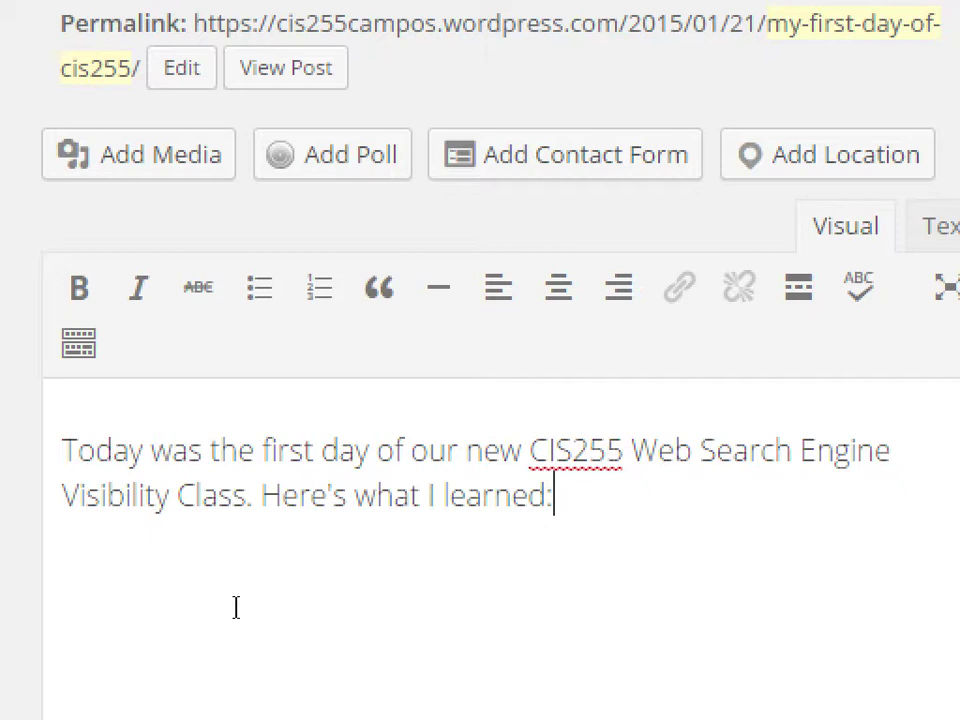
pyautogui.press('super+minus')
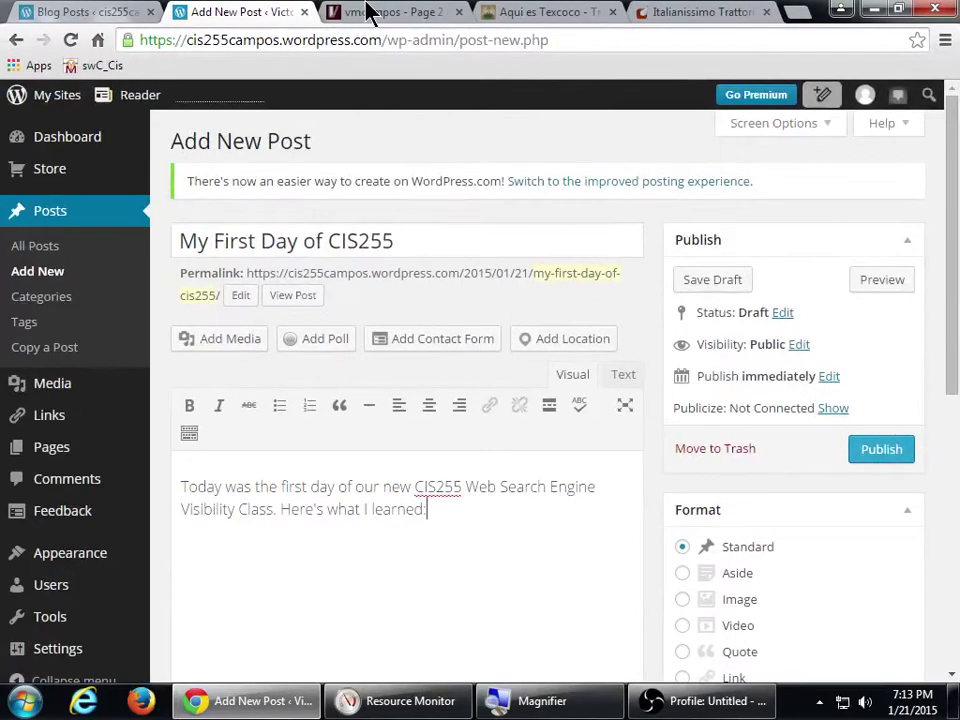
pyautogui.click(364, 11)
pyautogui.scroll(-2, 146, 489)
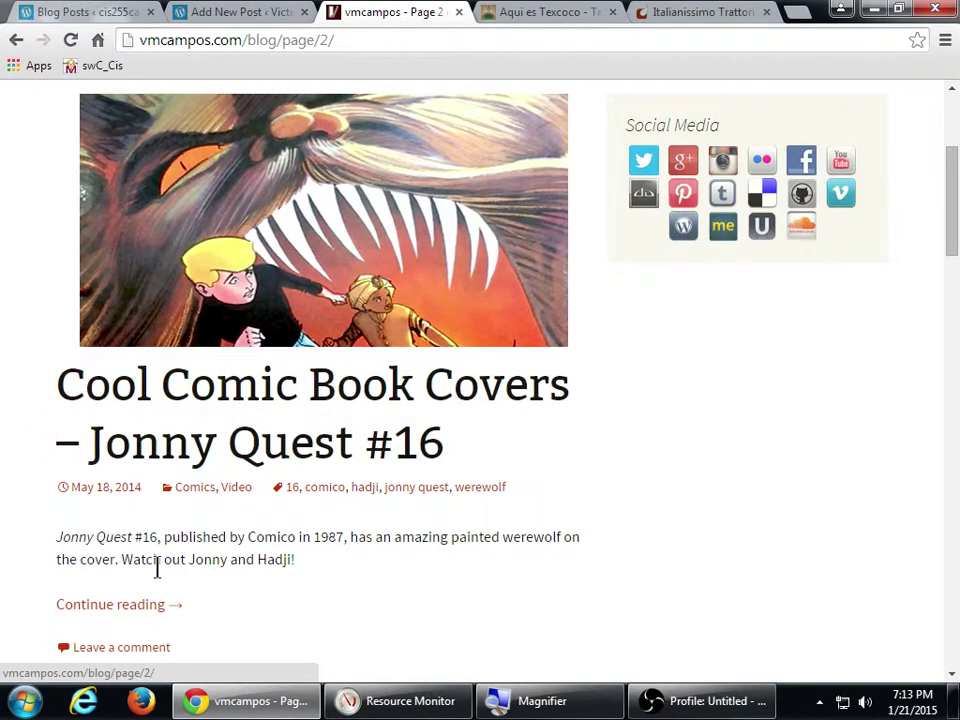
pyautogui.scroll(-1, 280, 570)
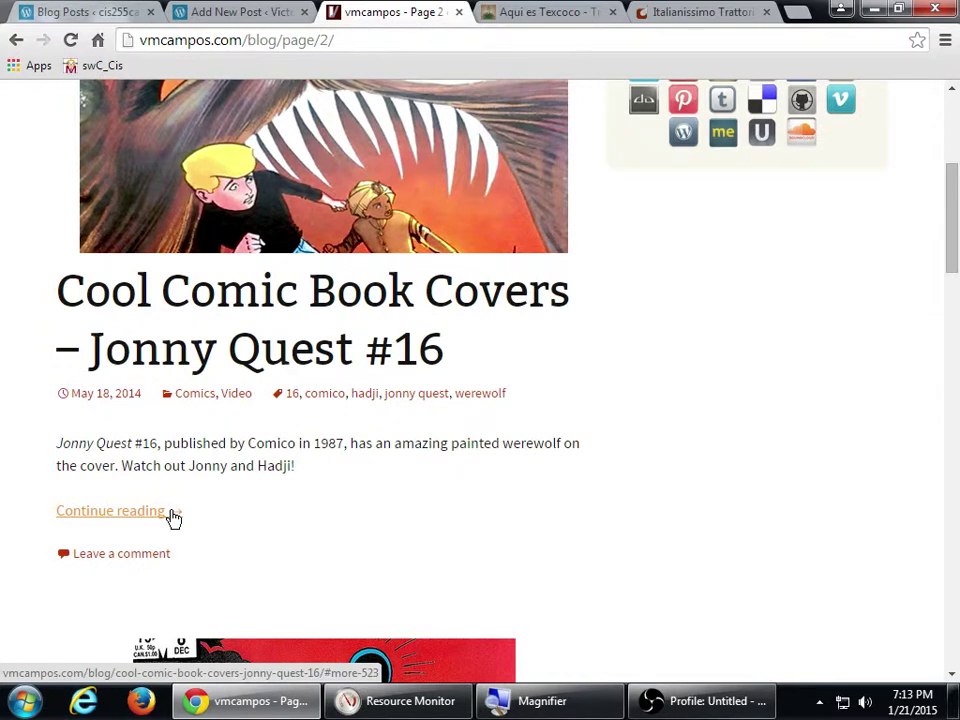
pyautogui.click(171, 514)
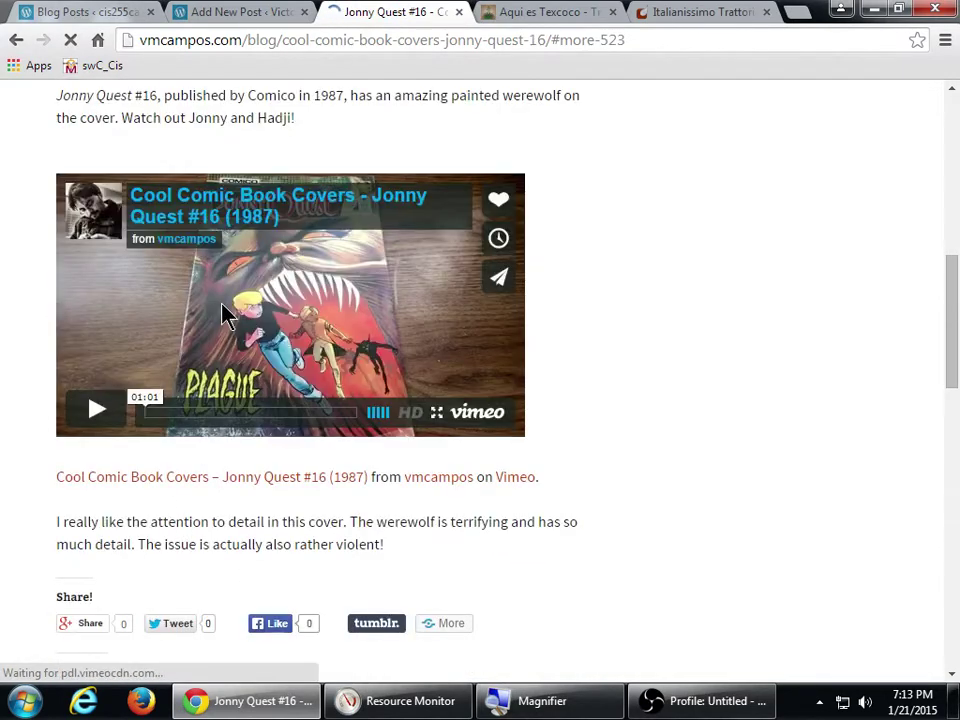
pyautogui.click(92, 409)
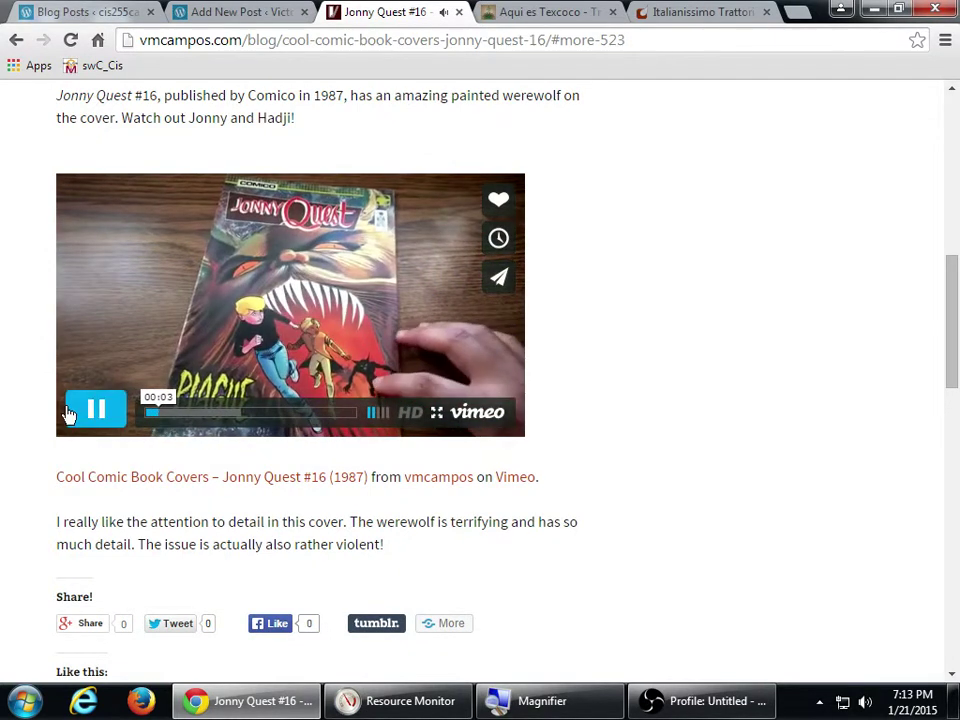
pyautogui.click(199, 414)
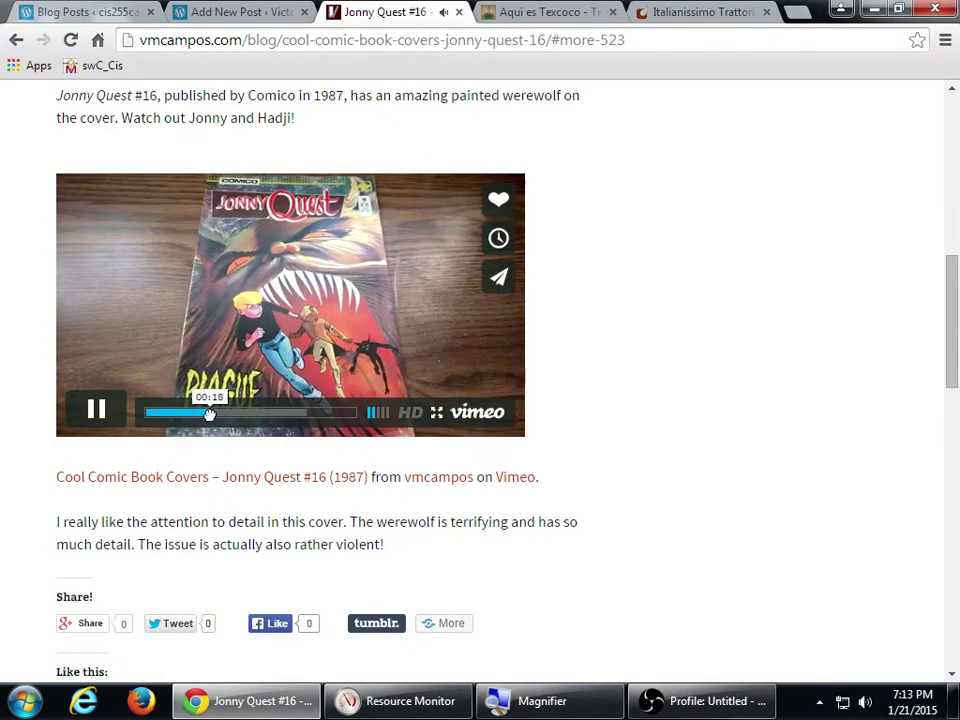
pyautogui.click(96, 410)
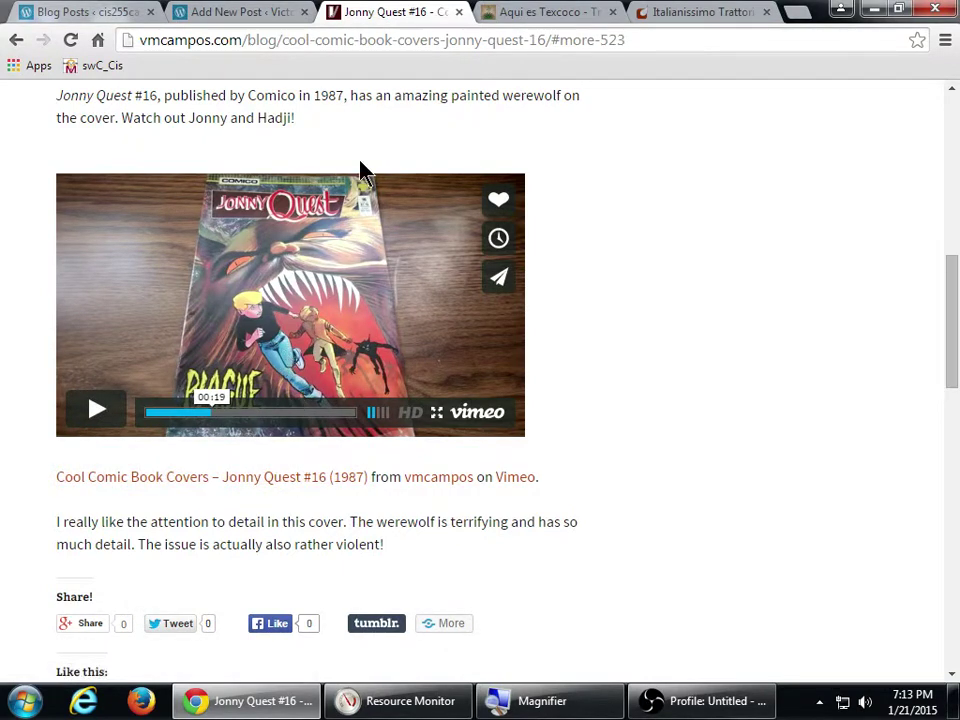
pyautogui.click(236, 11)
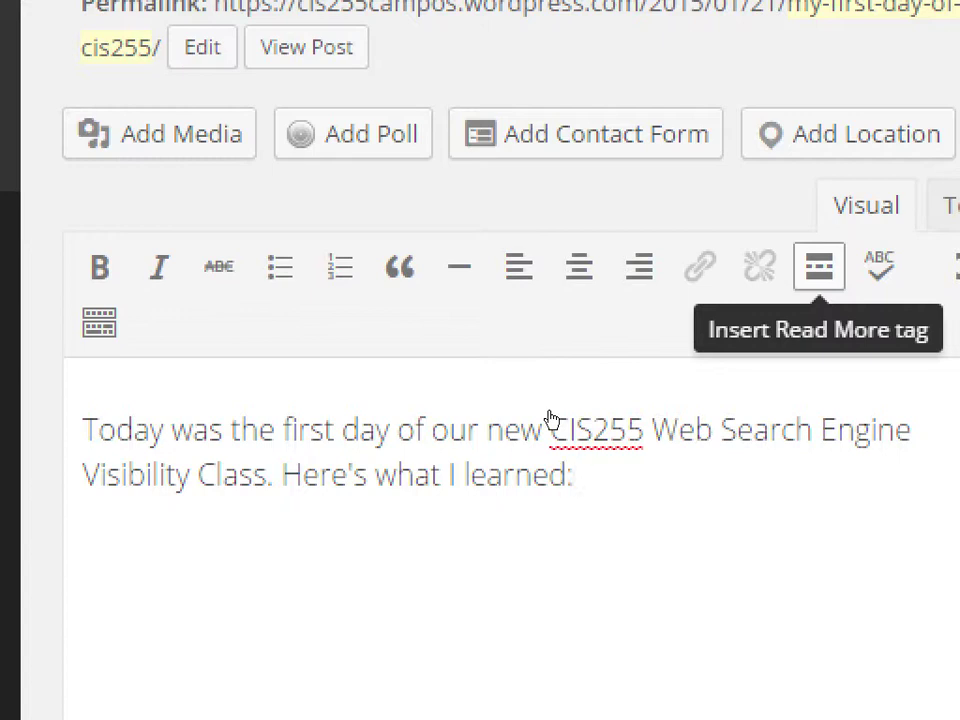
# - Insert a Read More break after the intro and begin a bulleted list below it
pyautogui.hotkey('alt', 'shift', 't')
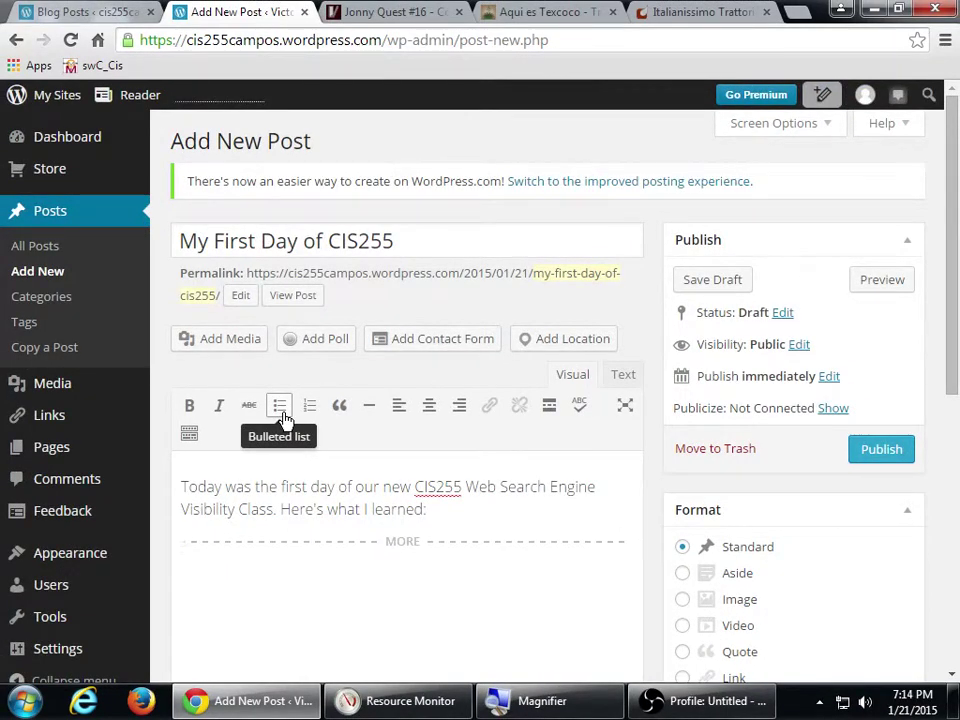
pyautogui.click(284, 418)
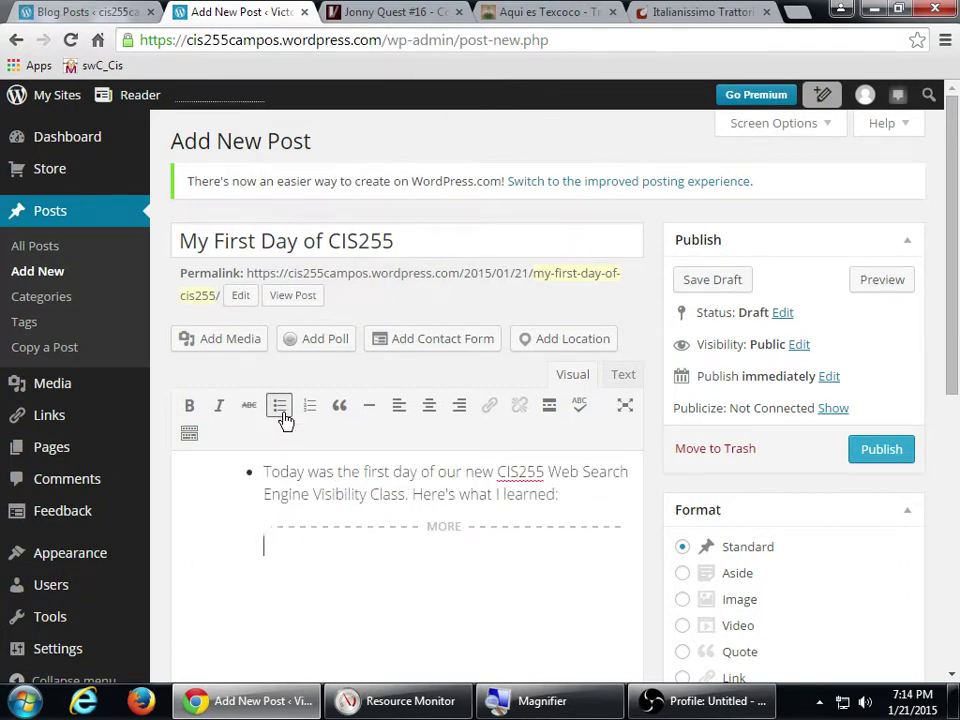
pyautogui.click(284, 418)
pyautogui.press('Return')
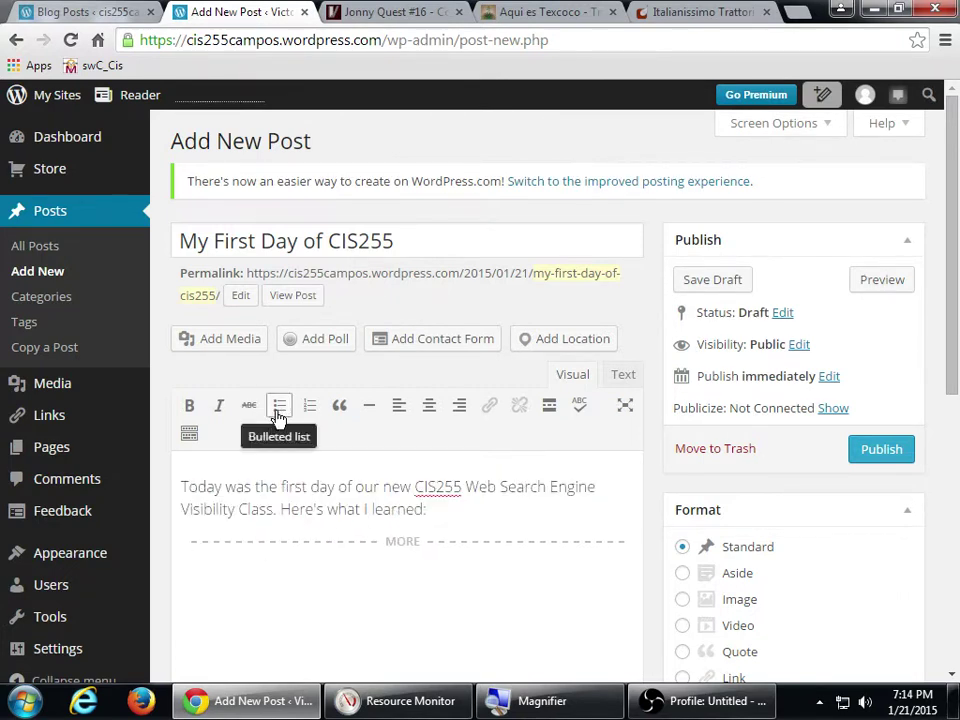
pyautogui.click(279, 406)
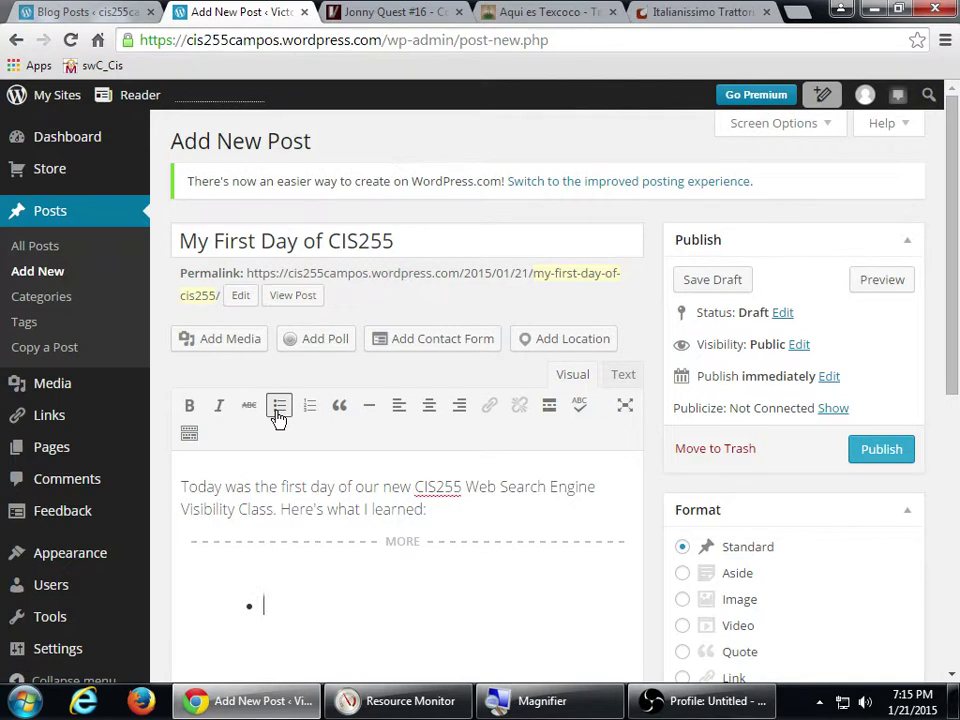
pyautogui.click(278, 413)
pyautogui.click(277, 410)
# - Enter bullets 'WordPress is cool', 'WordPress is free' and a third about liking comic books
pyautogui.scroll(-3, 705, 403)
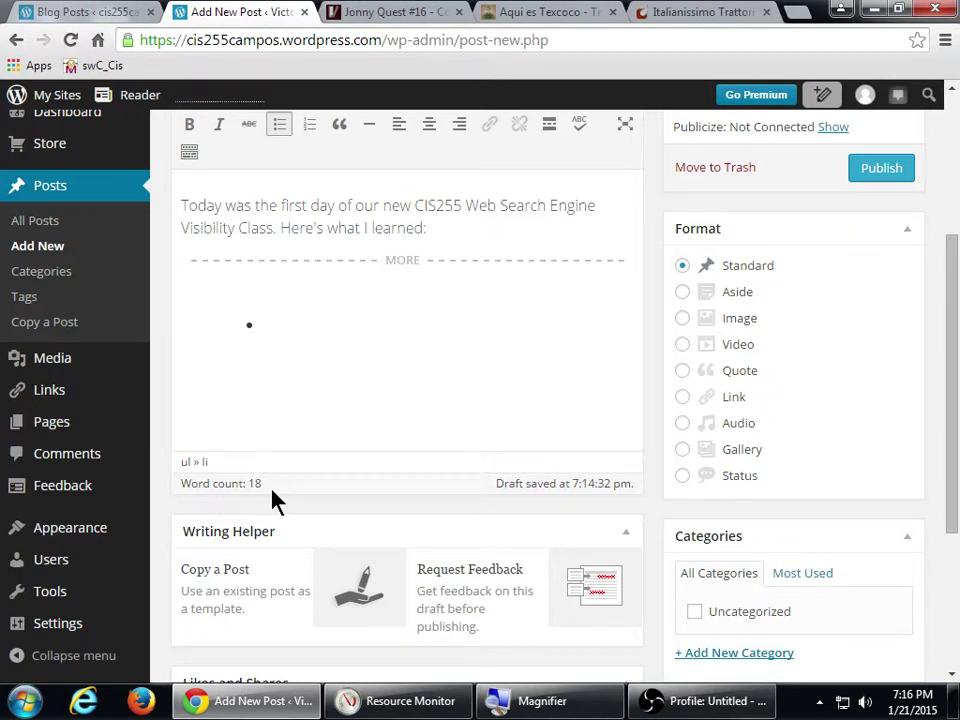
pyautogui.write('WordPress is cool')
pyautogui.press('Return')
pyautogui.write('Word')
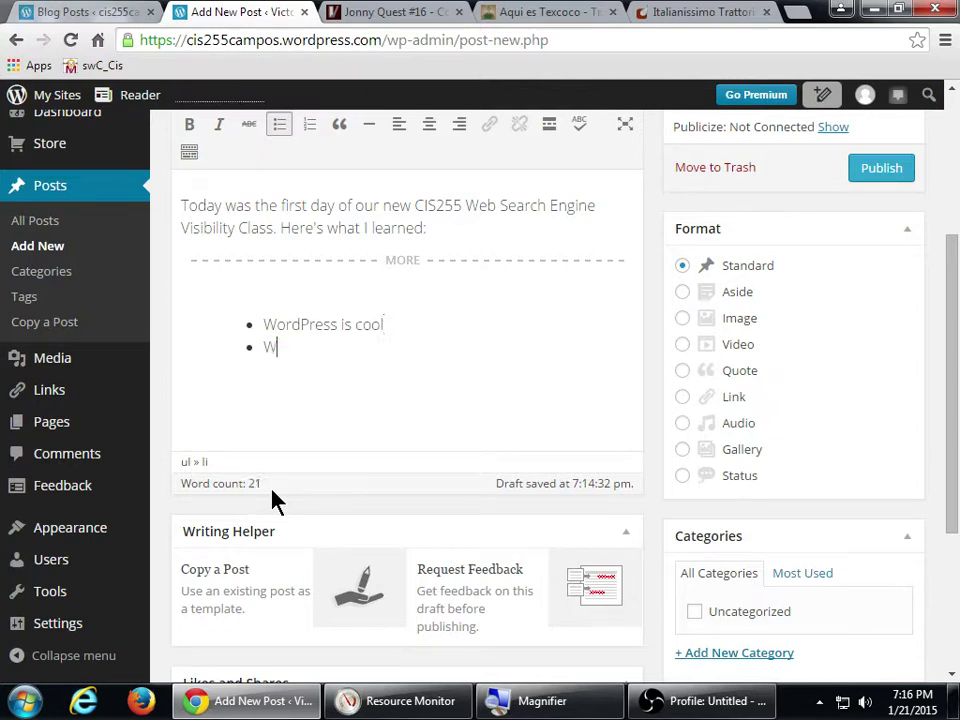
pyautogui.write('Press is fr')
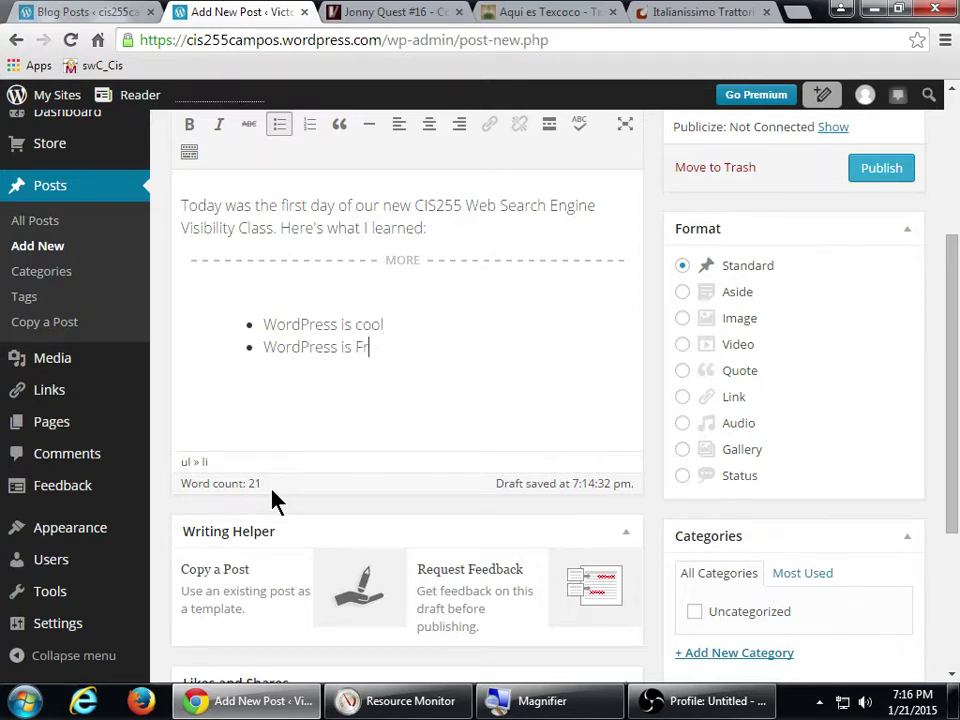
pyautogui.write('ee')
pyautogui.press('Return')
pyautogui.write('Victor likes comic')
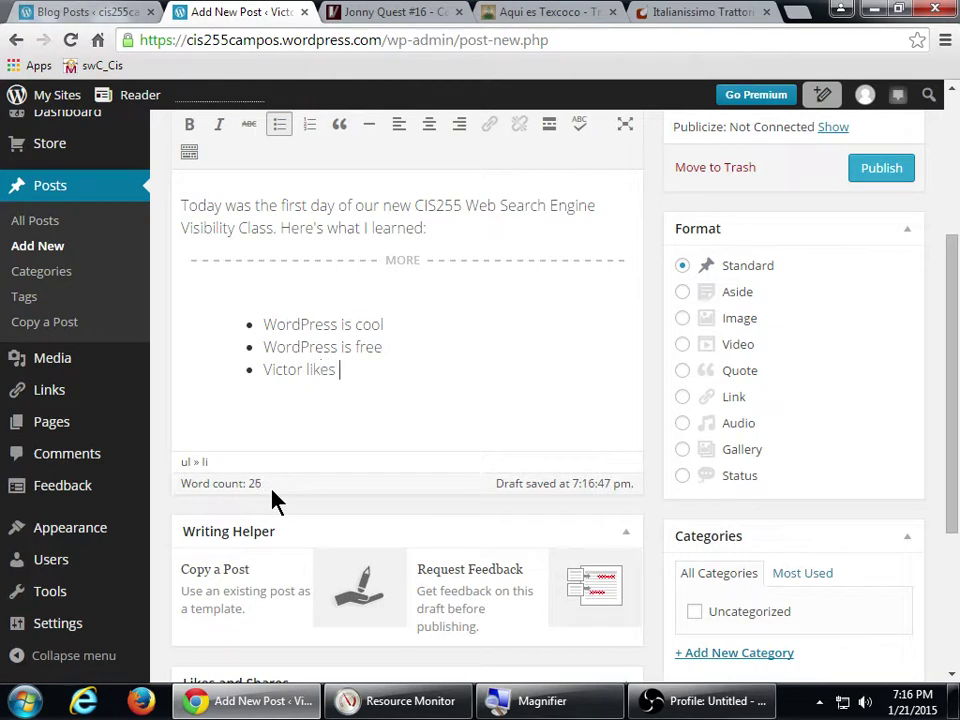
pyautogui.write(' books')
pyautogui.scroll(3, 789, 514)
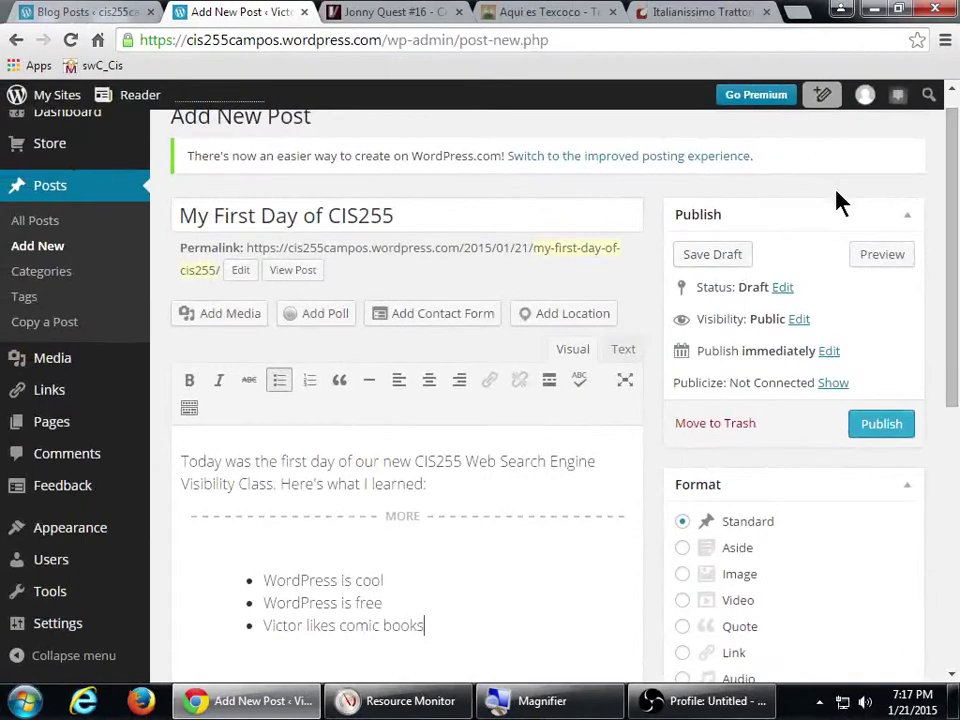
# - Preview the 'My First Day of CIS255' draft in its own tab, then go back to the editor
pyautogui.click(862, 256)
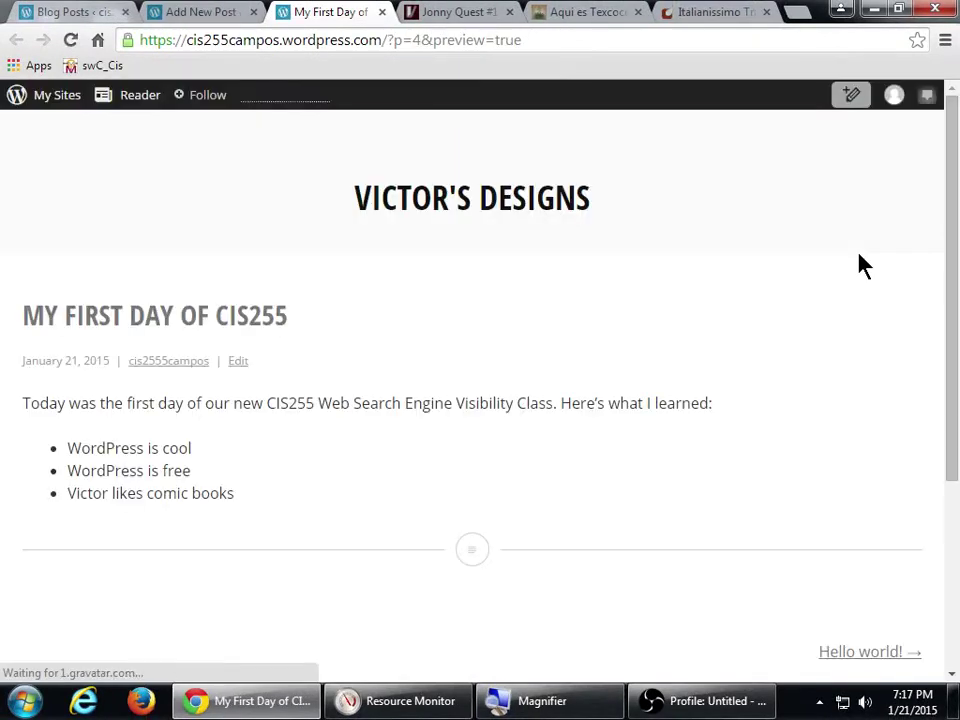
pyautogui.click(186, 12)
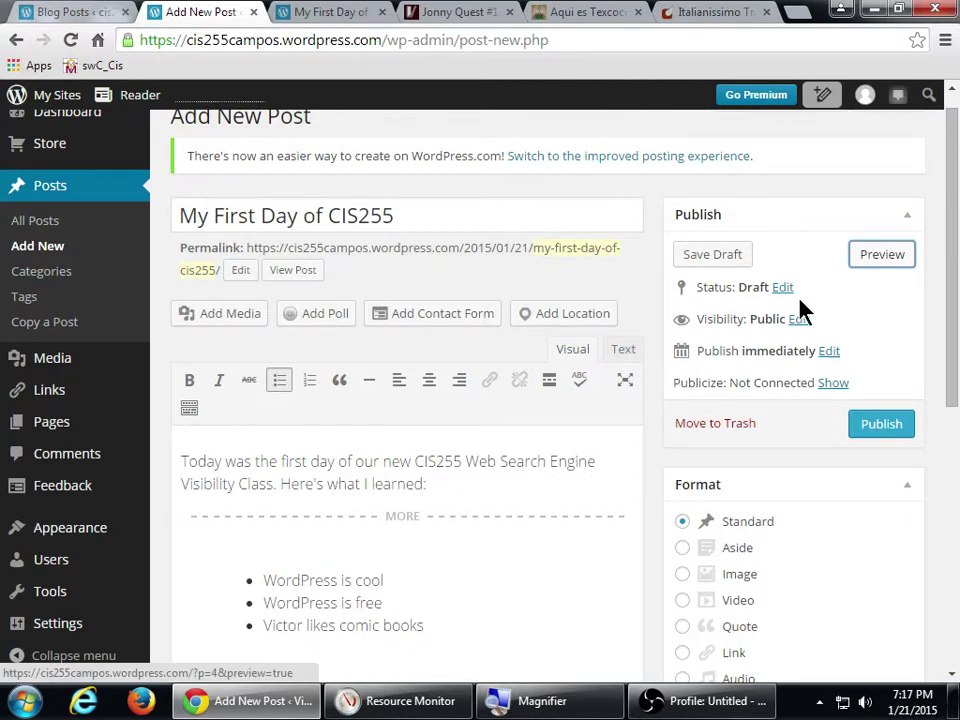
pyautogui.click(326, 12)
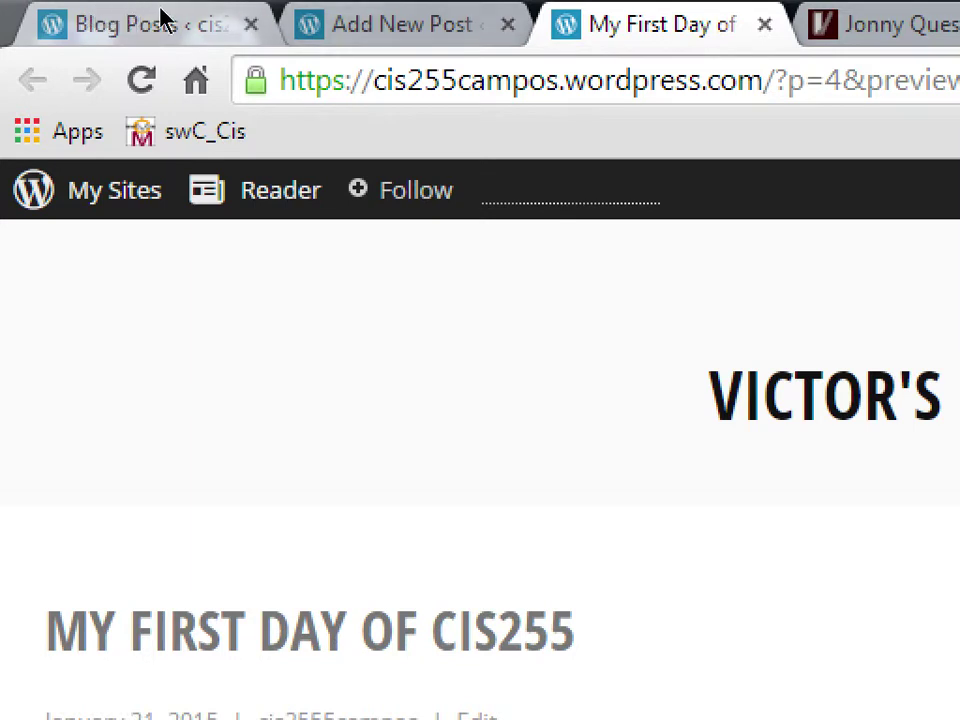
pyautogui.click(400, 24)
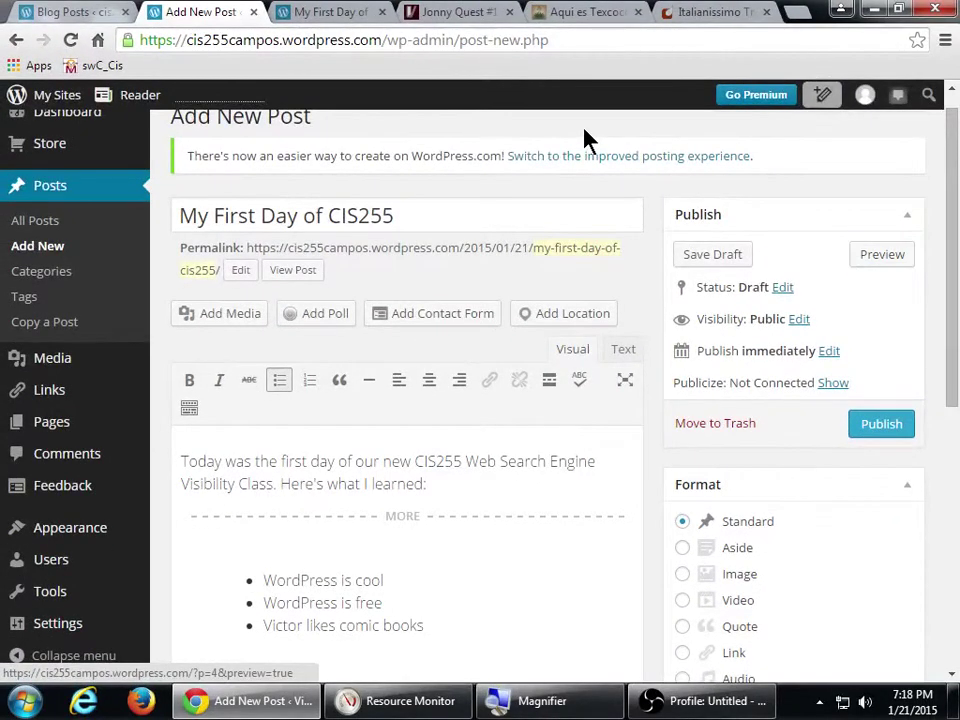
pyautogui.click(585, 137)
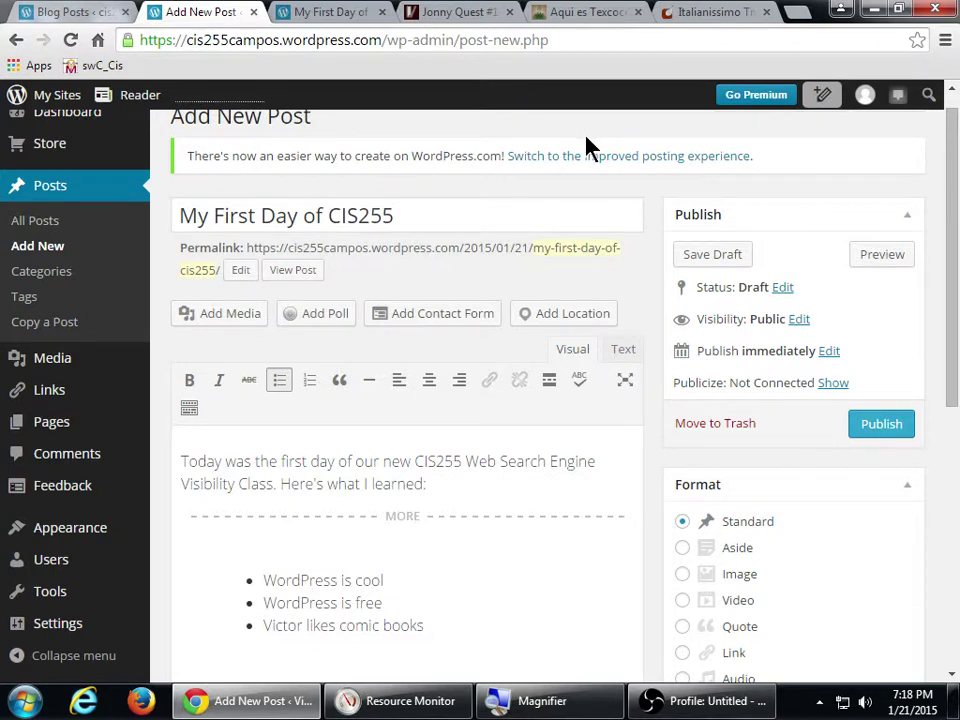
pyautogui.scroll(-4, 735, 413)
pyautogui.scroll(4, 724, 454)
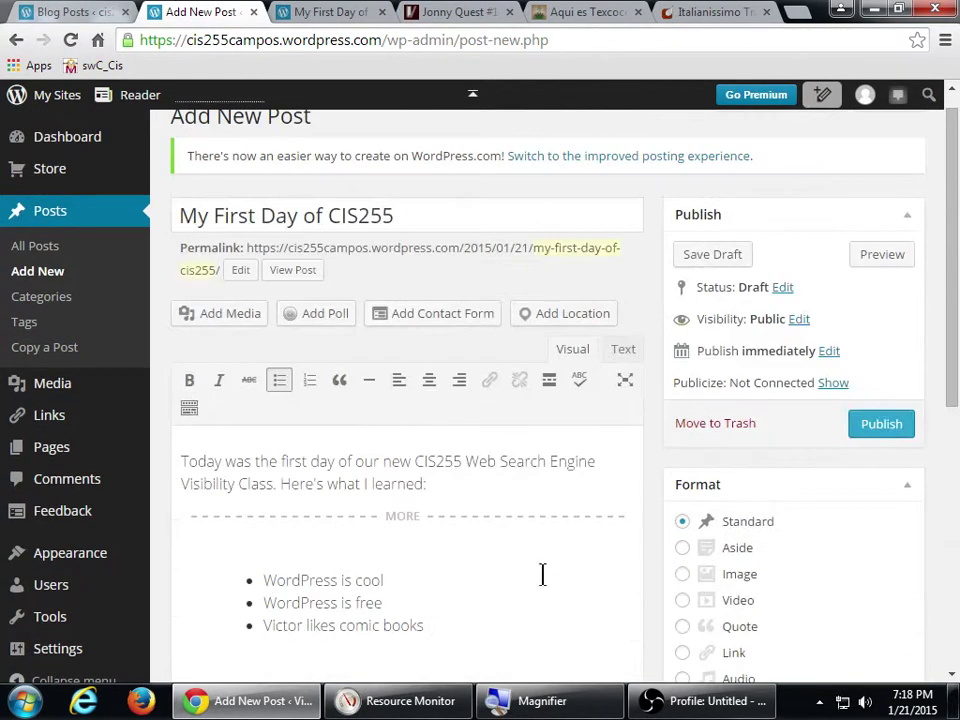
pyautogui.scroll(-1, 557, 572)
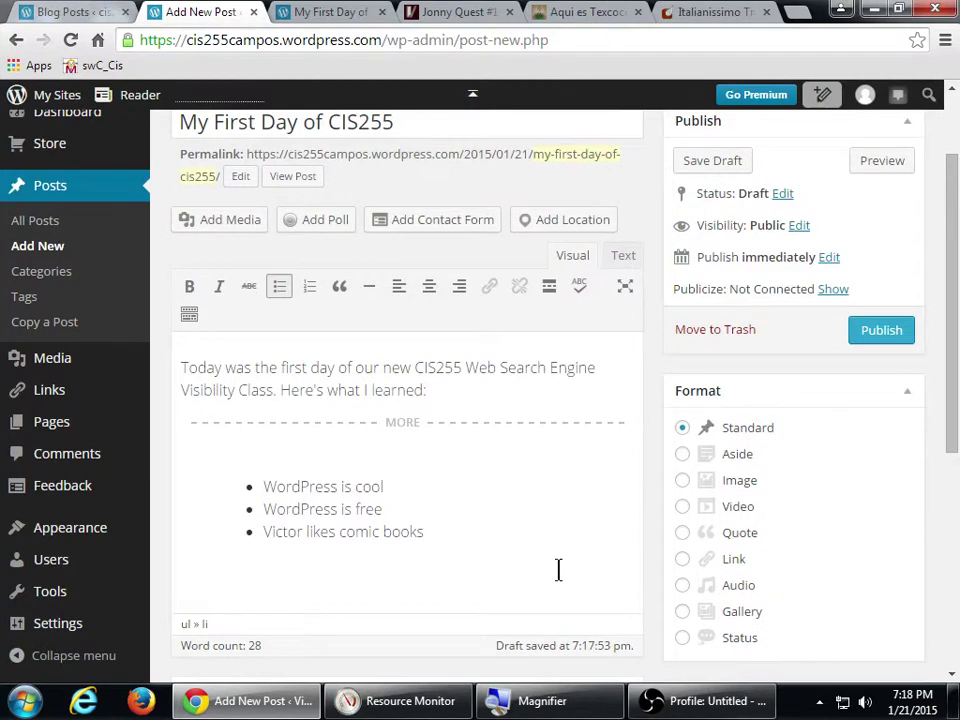
# - Publish 'My First Day of CIS255' so it becomes the blog's second post
pyautogui.click(893, 330)
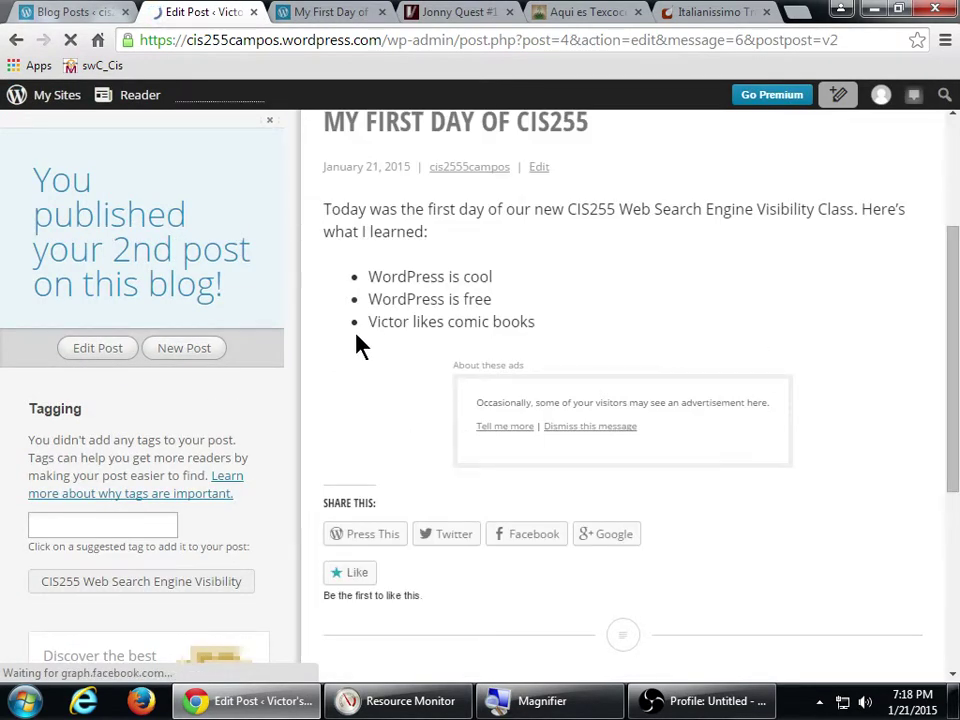
pyautogui.scroll(3, 319, 345)
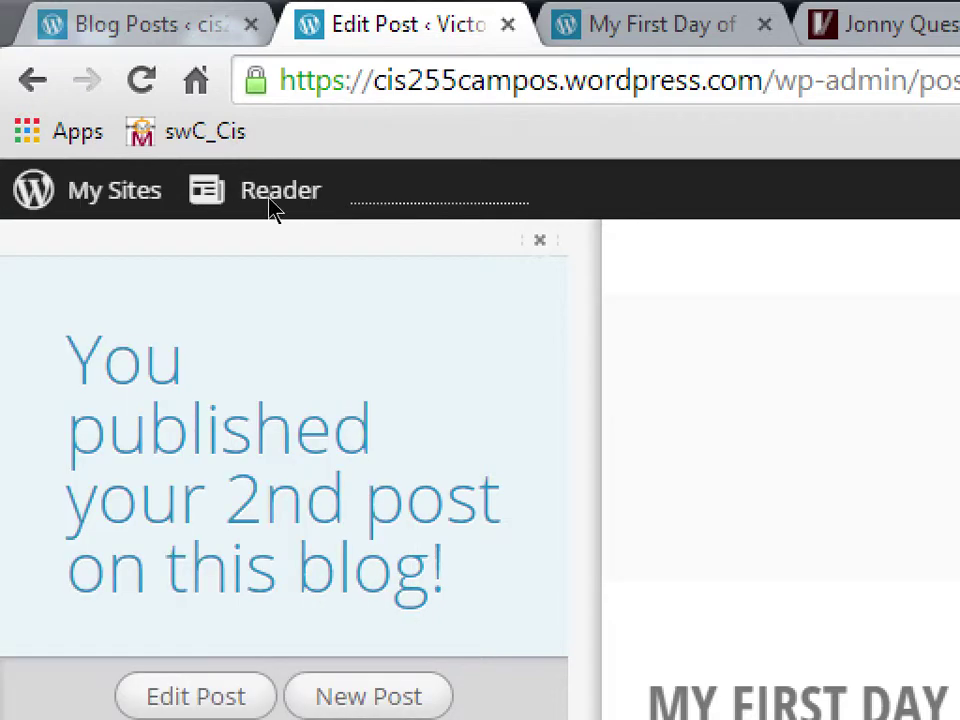
pyautogui.click(152, 169)
# - View the live site via My Sites and scroll to the post's intro and Continue reading link
pyautogui.click(79, 170)
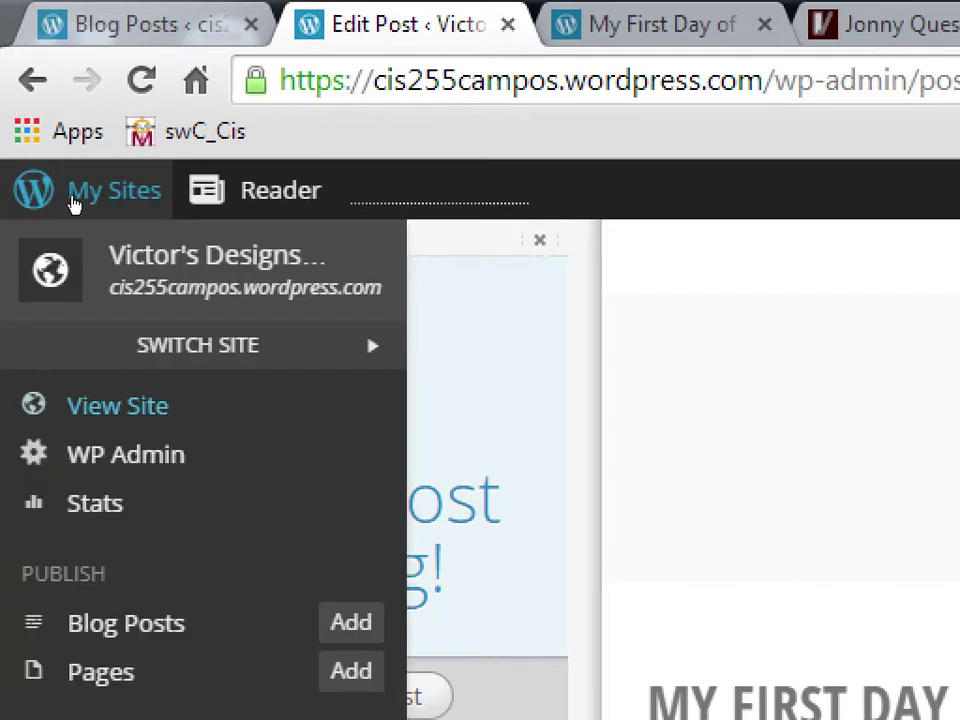
pyautogui.click(74, 208)
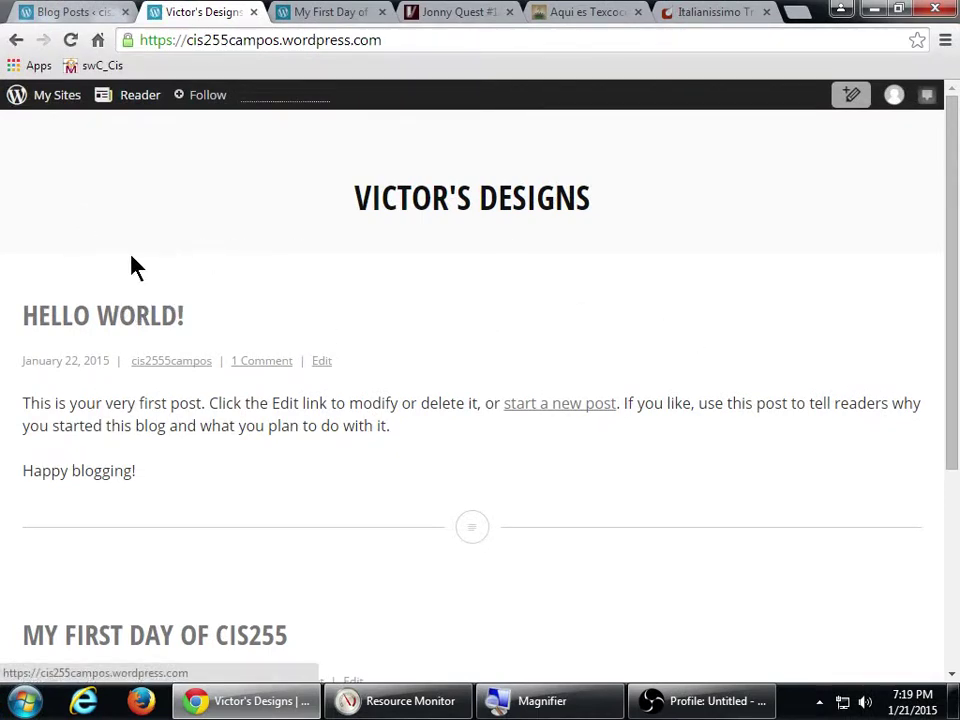
pyautogui.scroll(-3, 260, 310)
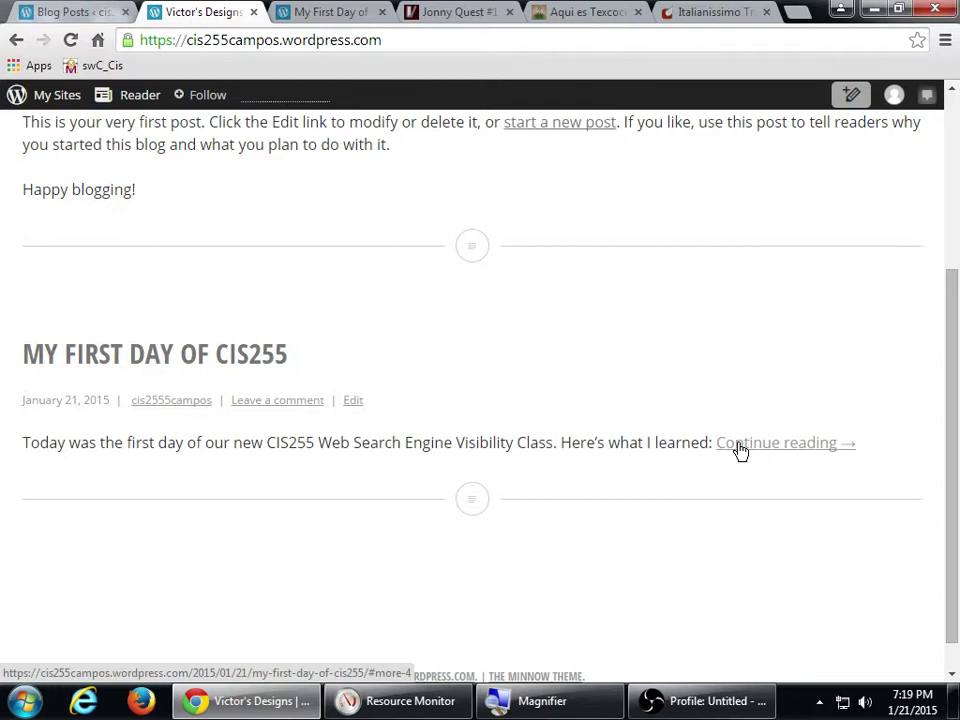
# - Open the full post past the Read More break to check its three-item bulleted list
pyautogui.click(740, 445)
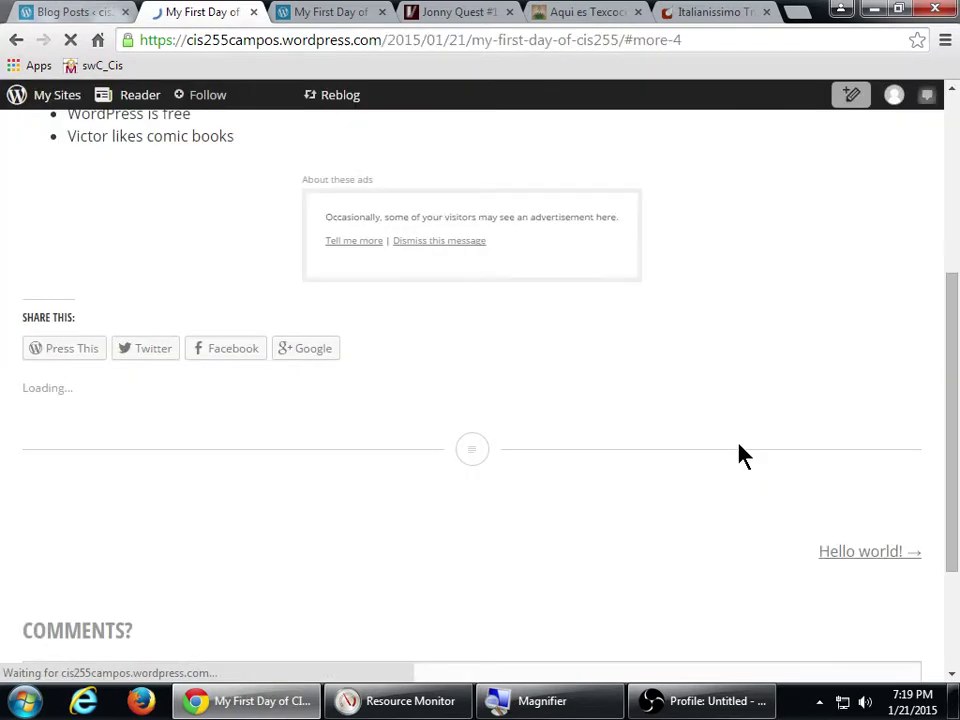
pyautogui.scroll(3, 690, 460)
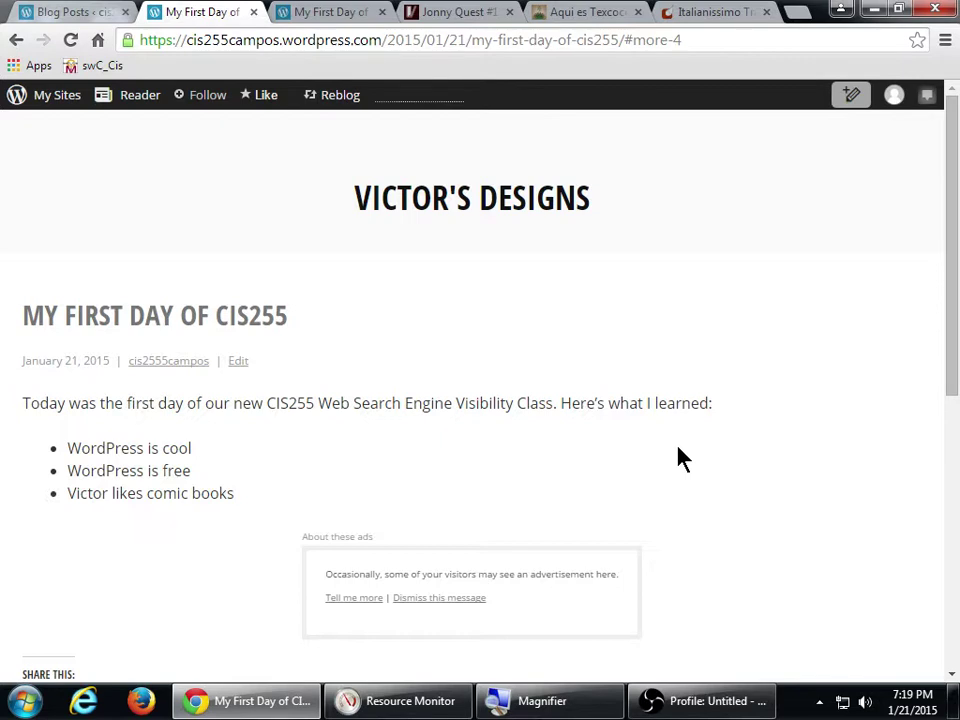
pyautogui.moveTo(50, 105)
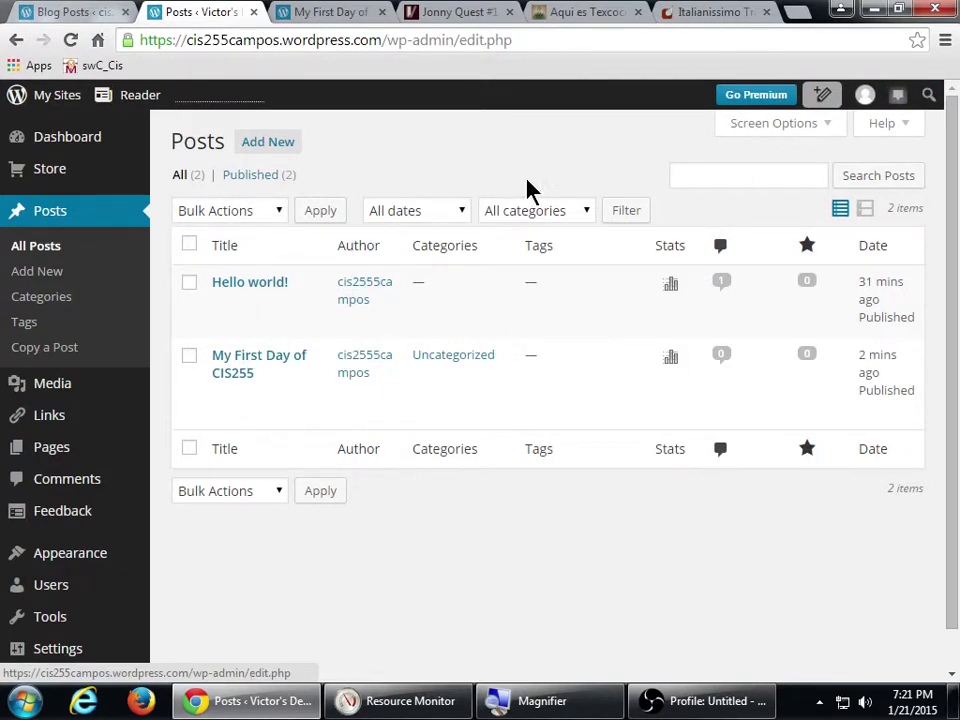
# - Reopen 'My First Day of CIS255' in the editor and launch Firefox on the Southwestern College page
pyautogui.moveTo(401, 364)
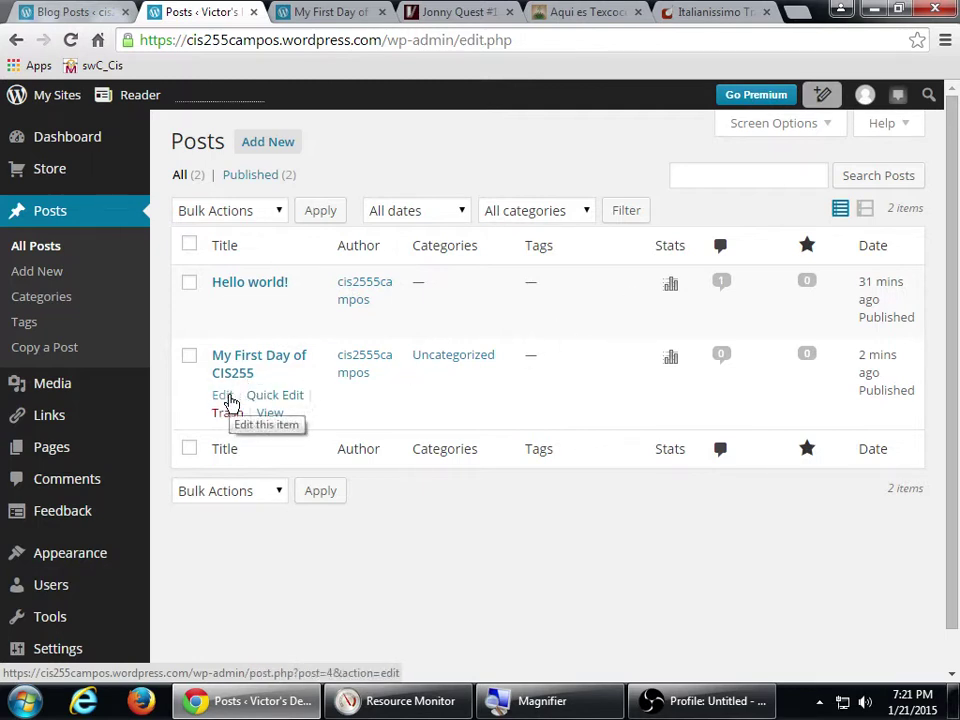
pyautogui.click(222, 398)
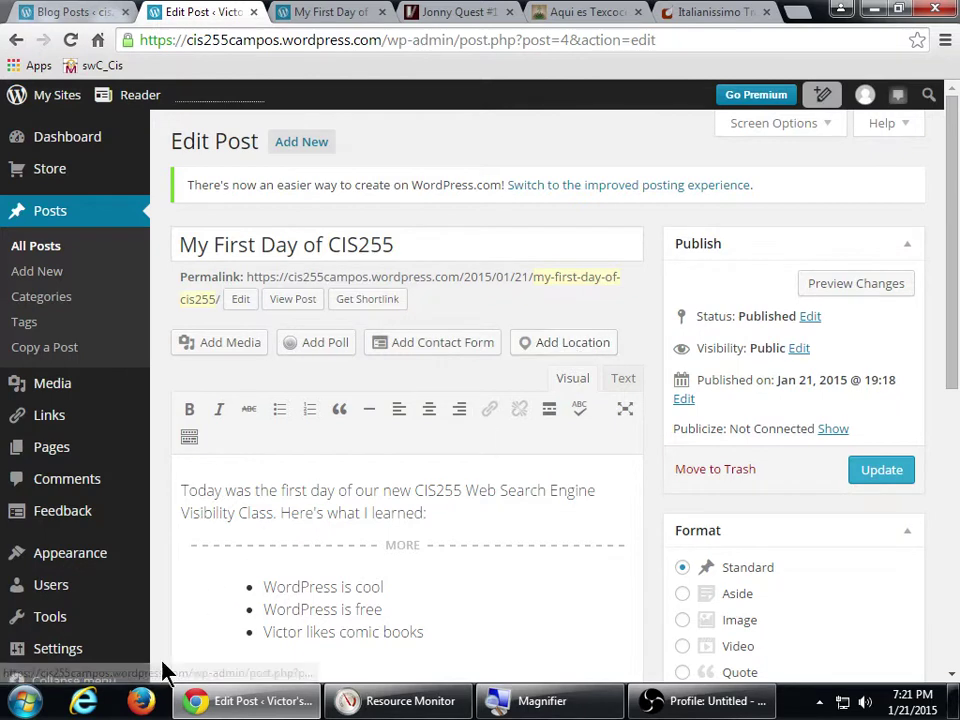
pyautogui.click(142, 702)
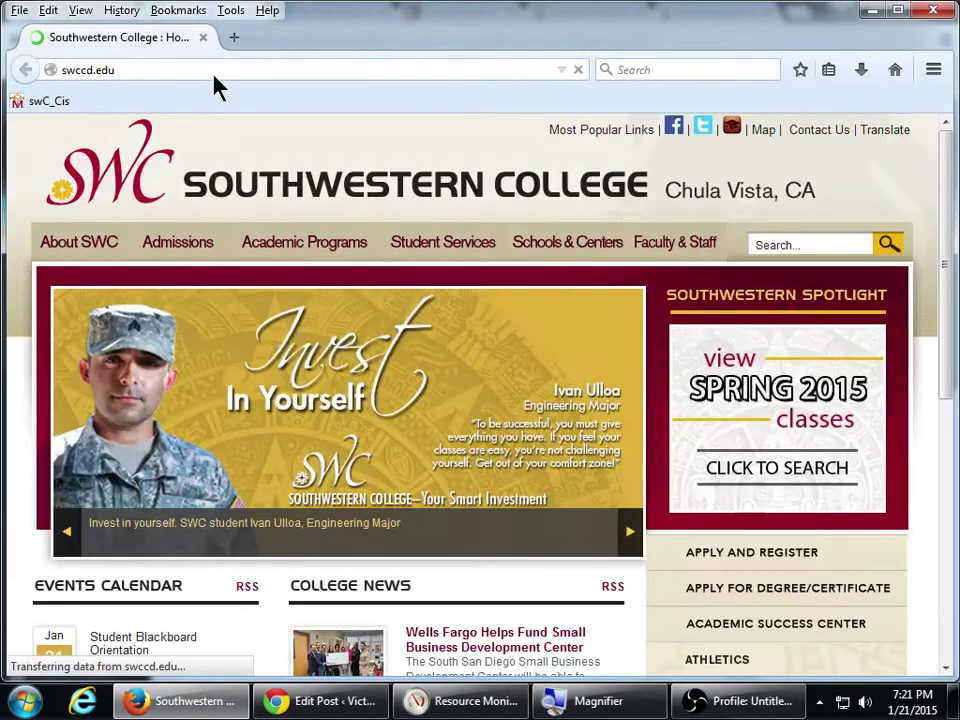
# - Load wordpress.com in Firefox, reach Log In with Stay signed in unticked, and hide the menu bar
pyautogui.click(218, 70)
pyautogui.write('wordpress.co')
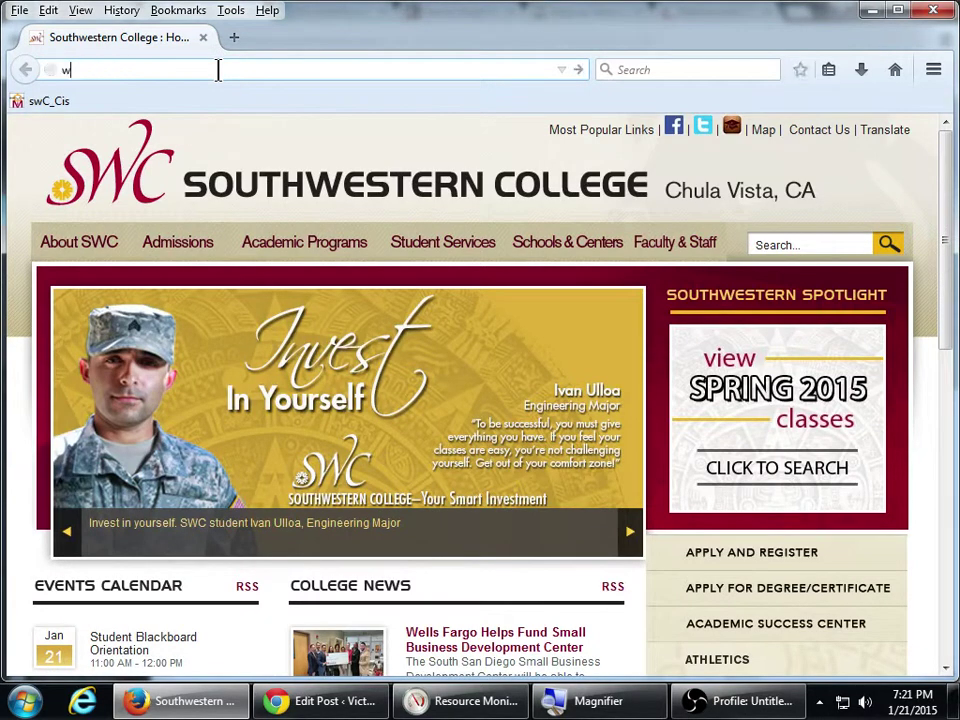
pyautogui.write('m')
pyautogui.press('Return')
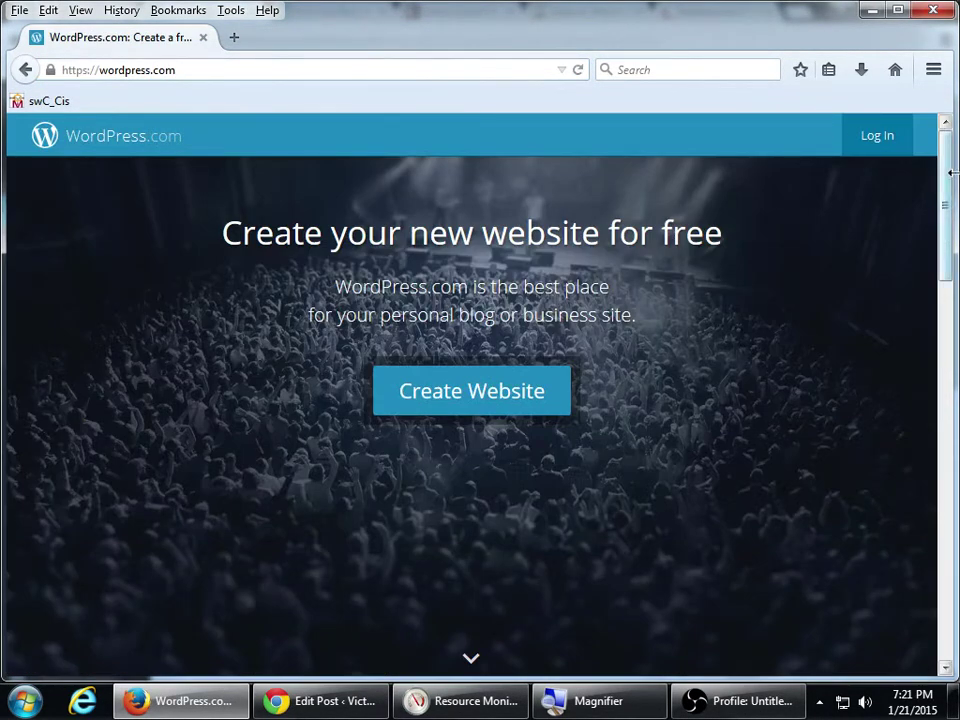
pyautogui.click(889, 143)
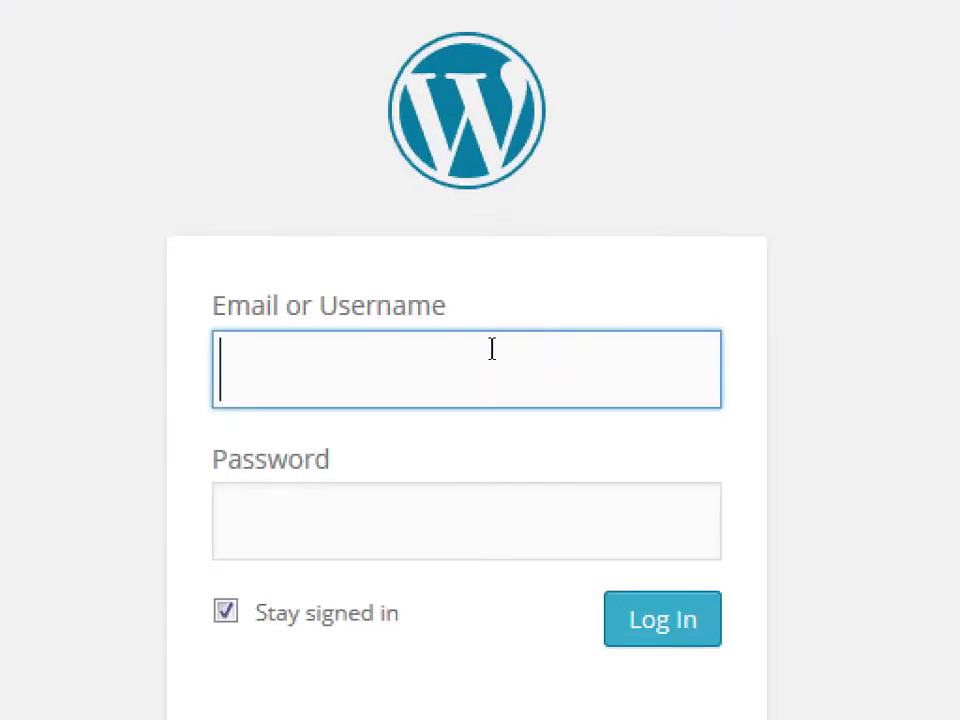
pyautogui.click(403, 444)
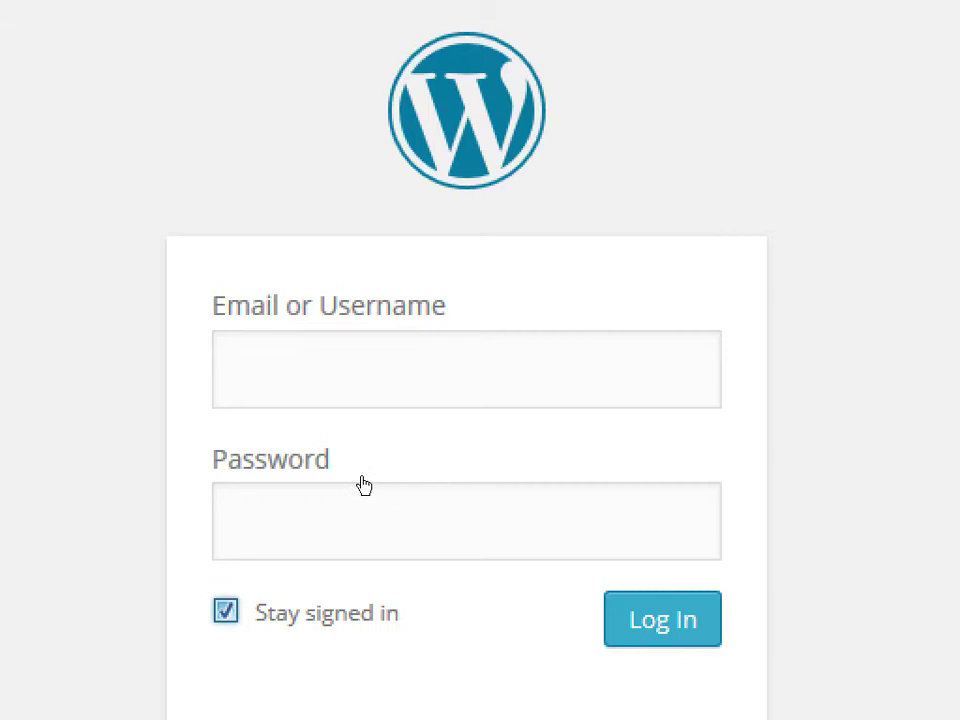
pyautogui.click(416, 369)
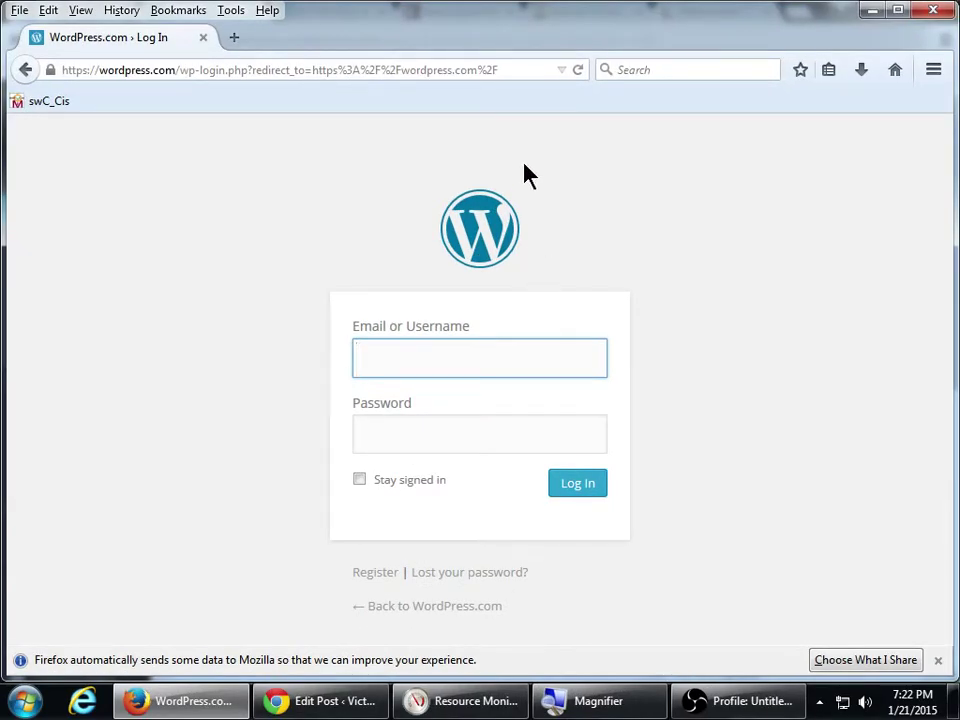
pyautogui.rightClick(533, 45)
pyautogui.click(568, 116)
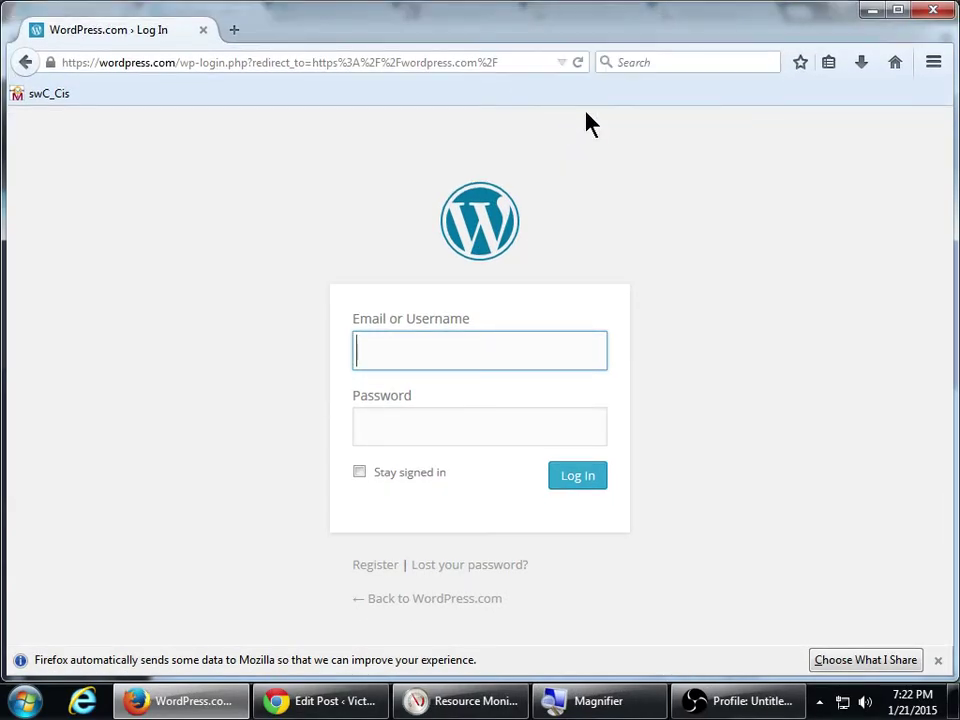
# - Back in Chrome, delete the /wp-admin/post.php path from the editor's address
pyautogui.click(870, 11)
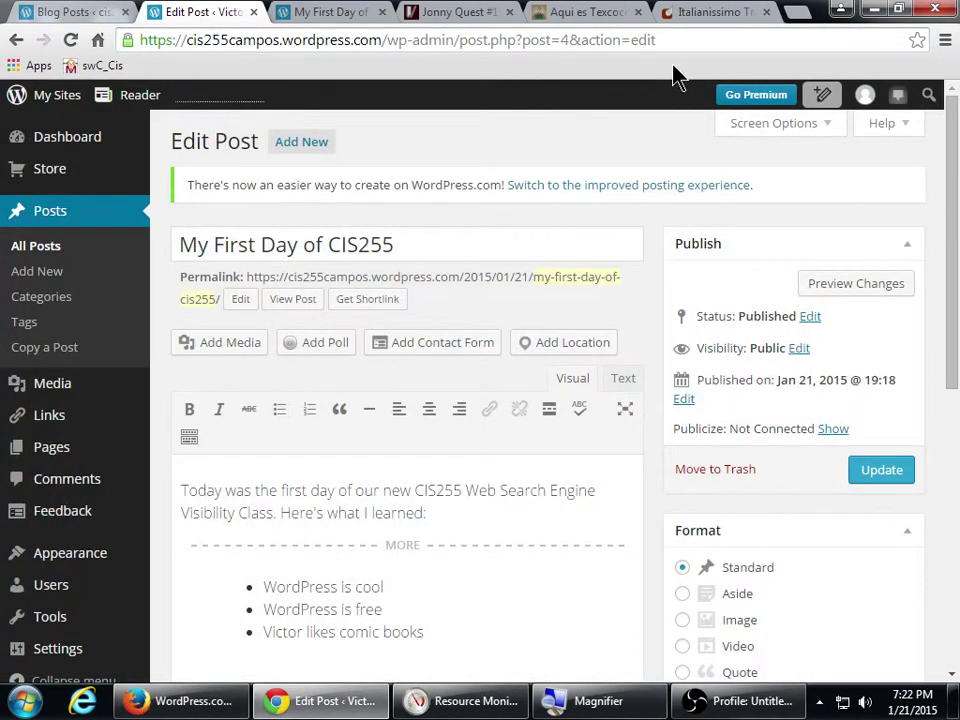
pyautogui.press('super+plus')
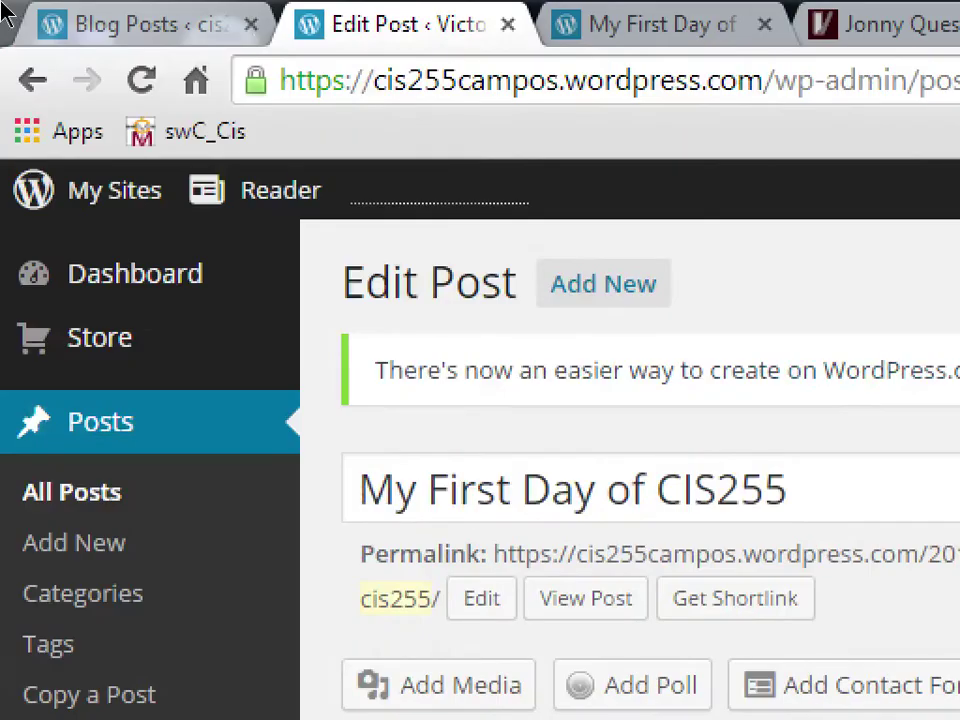
pyautogui.click(380, 50)
pyautogui.hotkey('shift', 'Home')
pyautogui.press('Right')
pyautogui.hotkey('shift', 'End')
pyautogui.press('Delete')
pyautogui.hotkey('shift', 'Home')
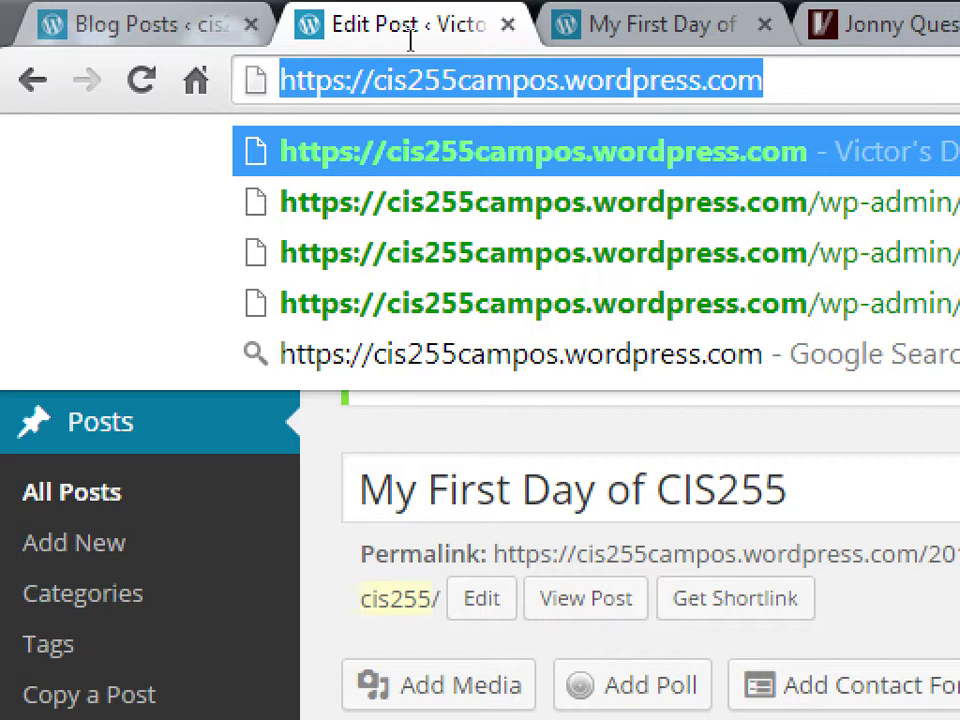
pyautogui.hotkey('ctrl', 'z')
pyautogui.hotkey('shift', 'Right')
pyautogui.hotkey('shift', 'Right')
pyautogui.hotkey('shift', 'Right')
pyautogui.hotkey('shift', 'Right')
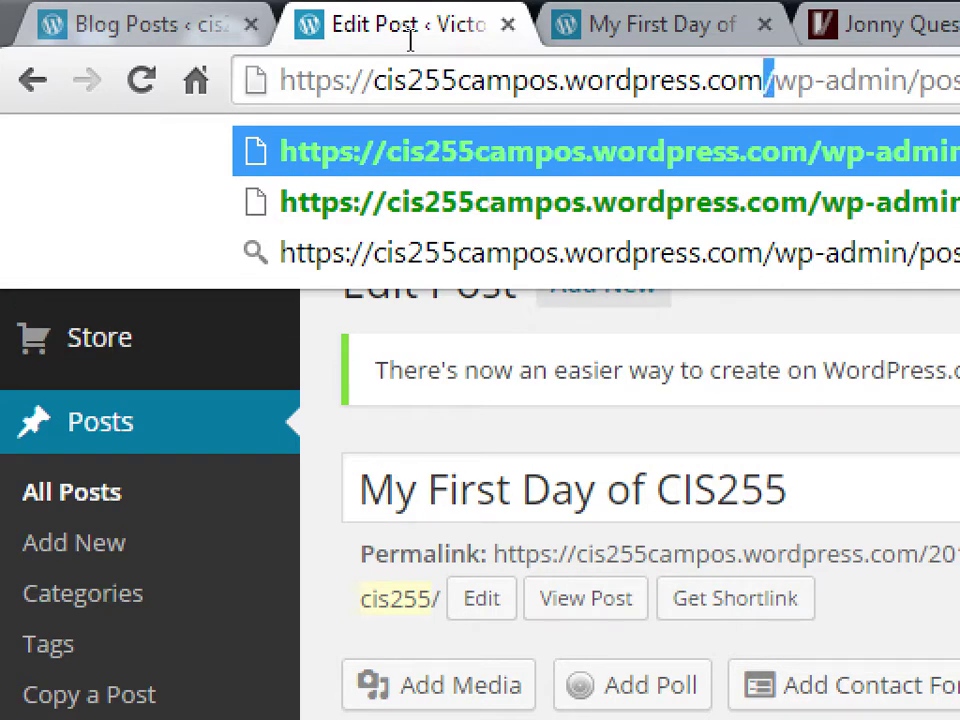
pyautogui.hotkey('shift', 'Right')
pyautogui.hotkey('shift', 'Right')
pyautogui.hotkey('shift', 'Right')
pyautogui.hotkey('shift', 'Right')
pyautogui.hotkey('shift', 'Right')
pyautogui.press('Left')
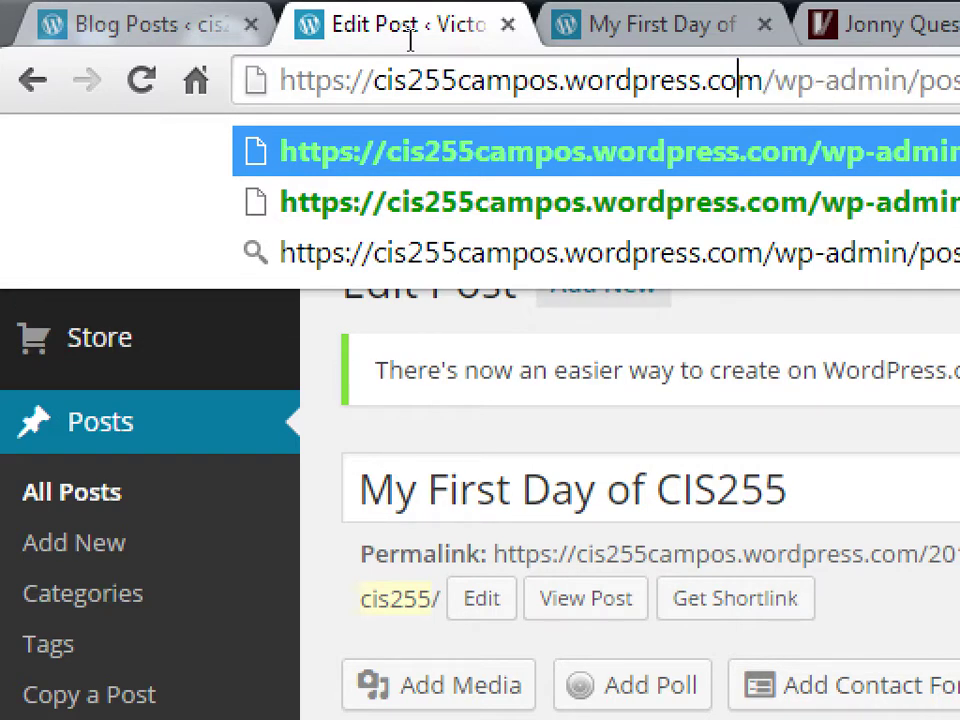
pyautogui.hotkey('shift', 'Home')
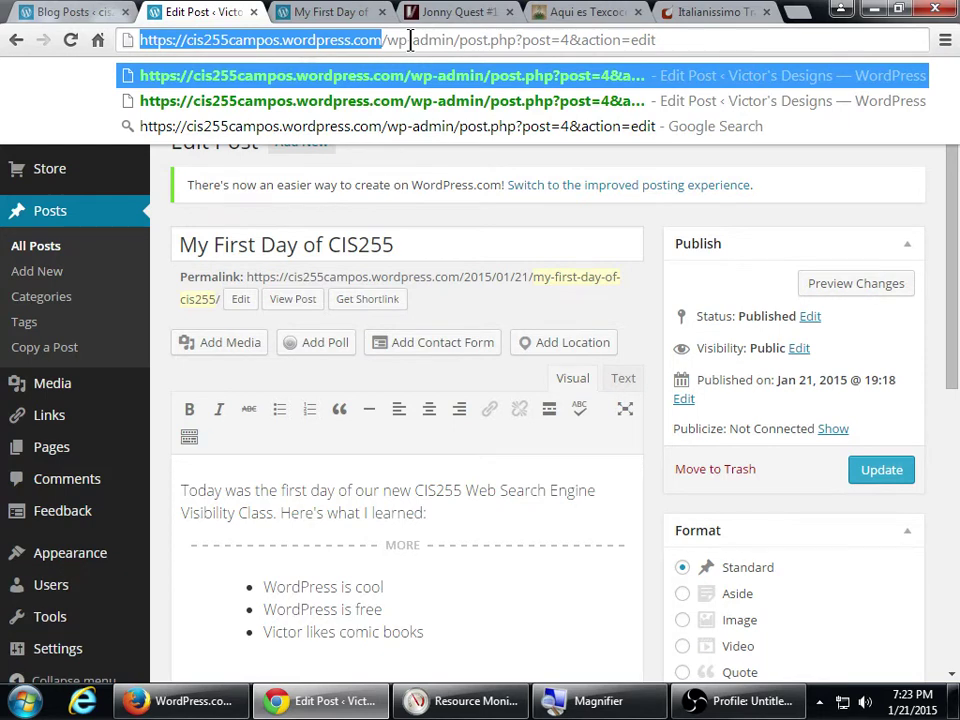
pyautogui.press('Right')
pyautogui.hotkey('shift', 'End')
pyautogui.press('Delete')
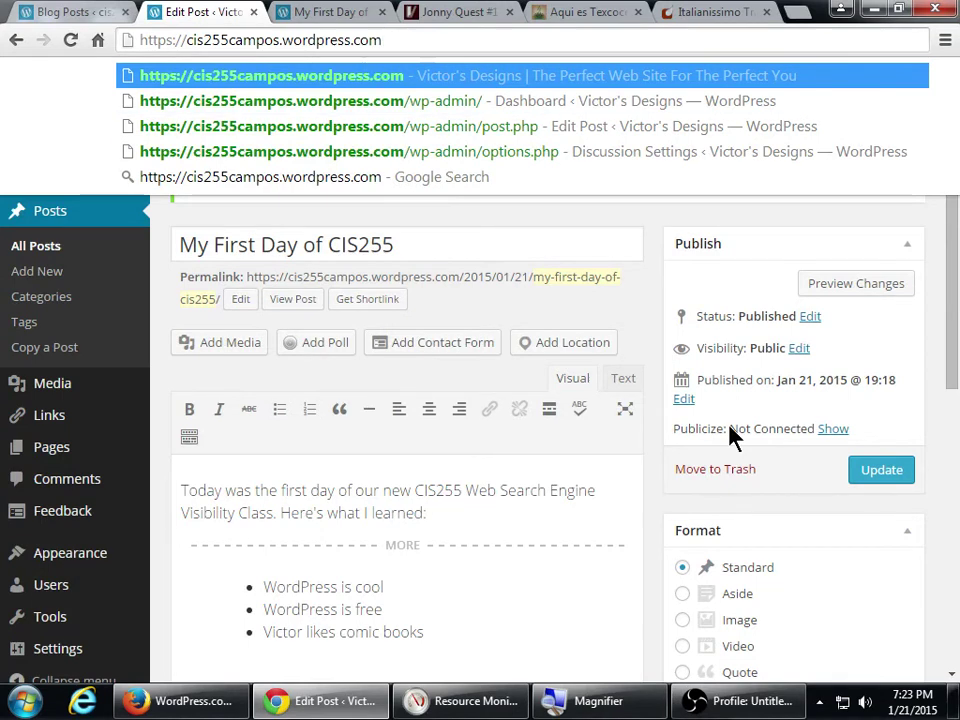
pyautogui.click(745, 701)
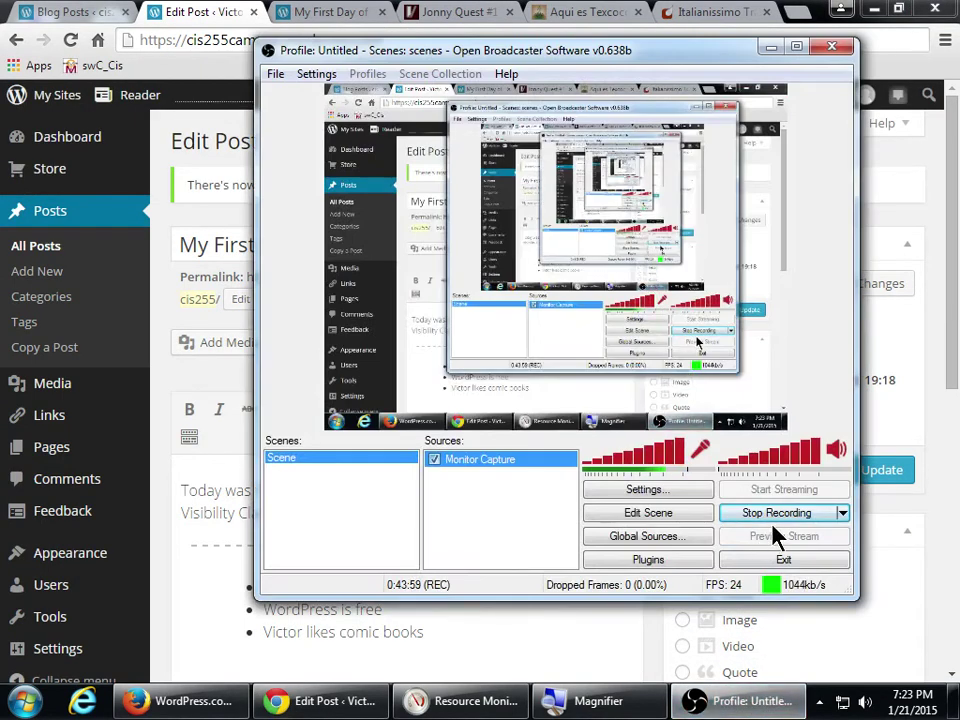